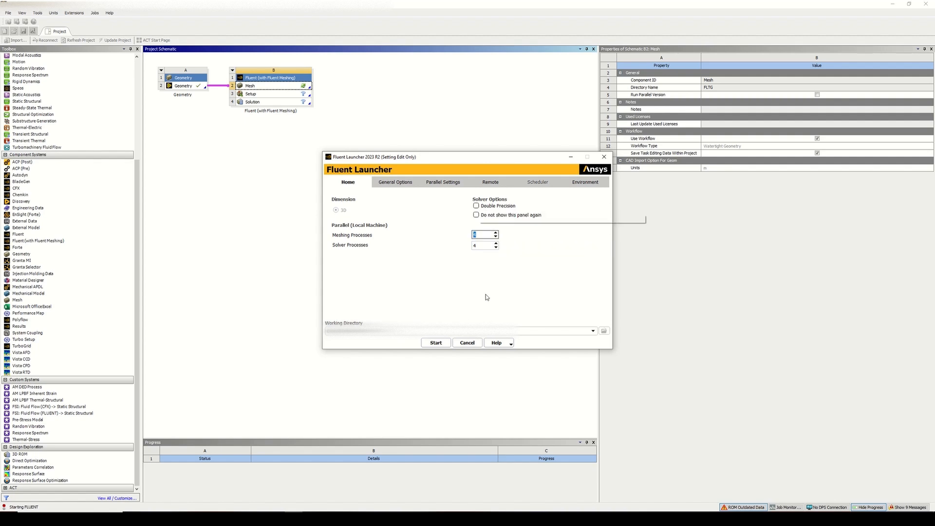
Start Fluent Meshing with four meshing and four solver processes, and import the geometry in the watertight workflow.
{"action": "left_click", "coordinate": [437, 343]}
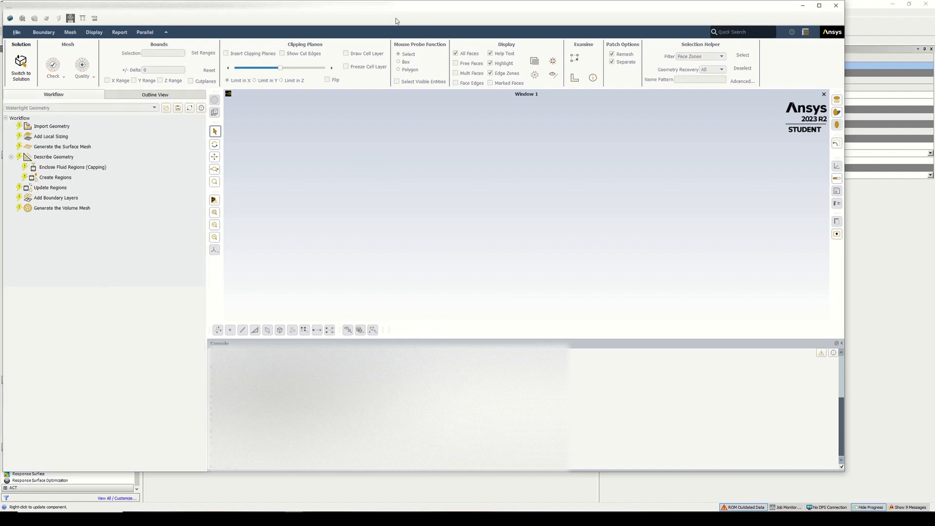
{"action": "mouse_move", "coordinate": [423, 3]}
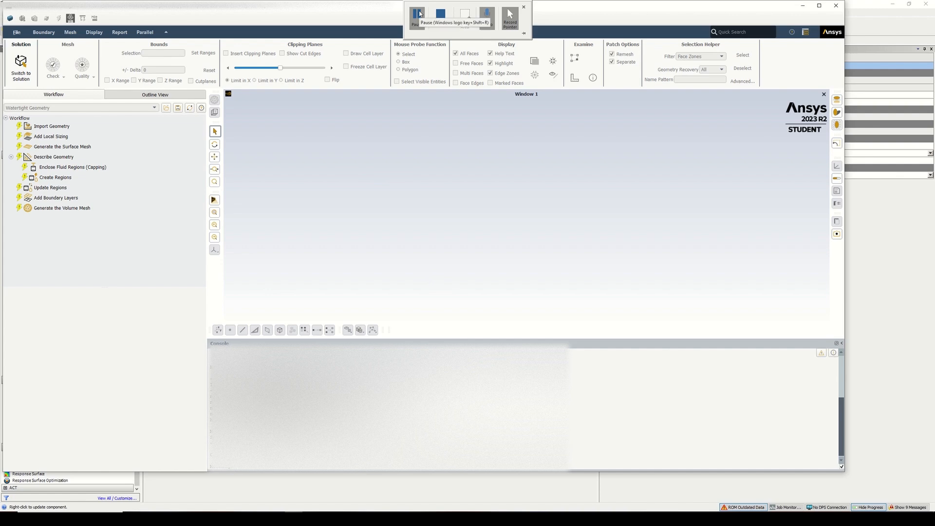
{"action": "left_click", "coordinate": [57, 128]}
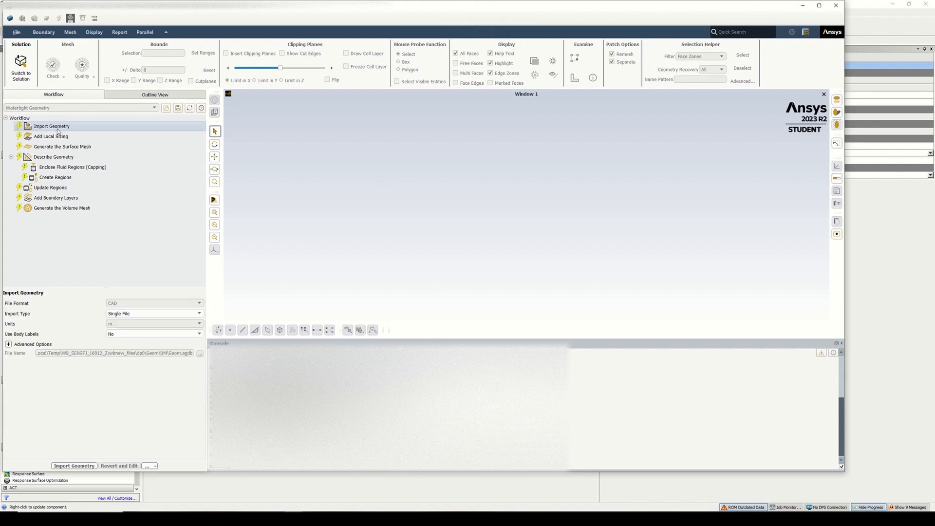
{"action": "left_click", "coordinate": [73, 466]}
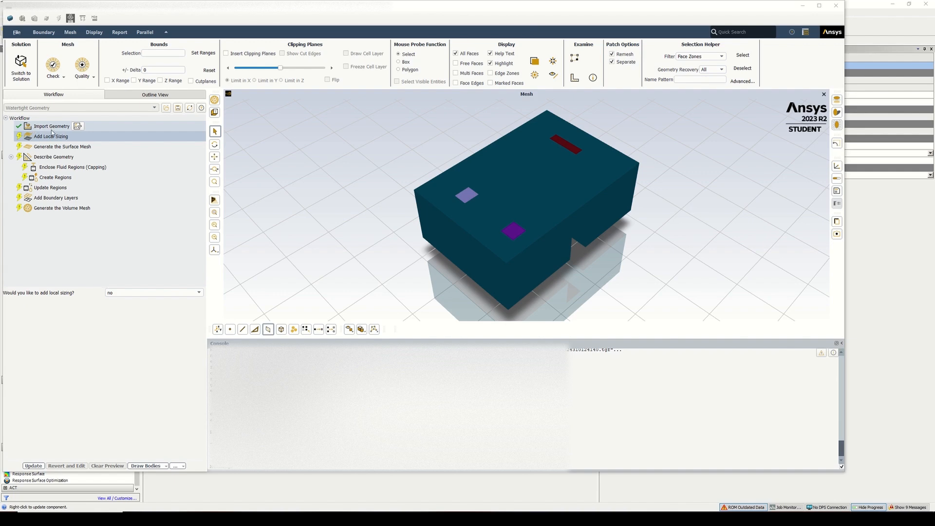
Skip local sizing and generate the surface mesh with 0.0078125 m minimum size, 0.2 m maximum size and 1.2 growth rate.
{"action": "left_click", "coordinate": [39, 467]}
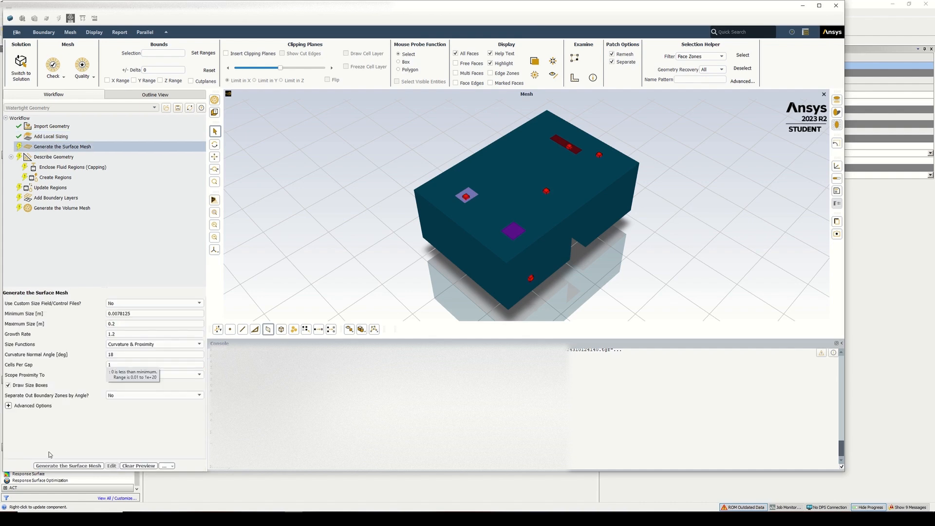
{"action": "left_click", "coordinate": [76, 465]}
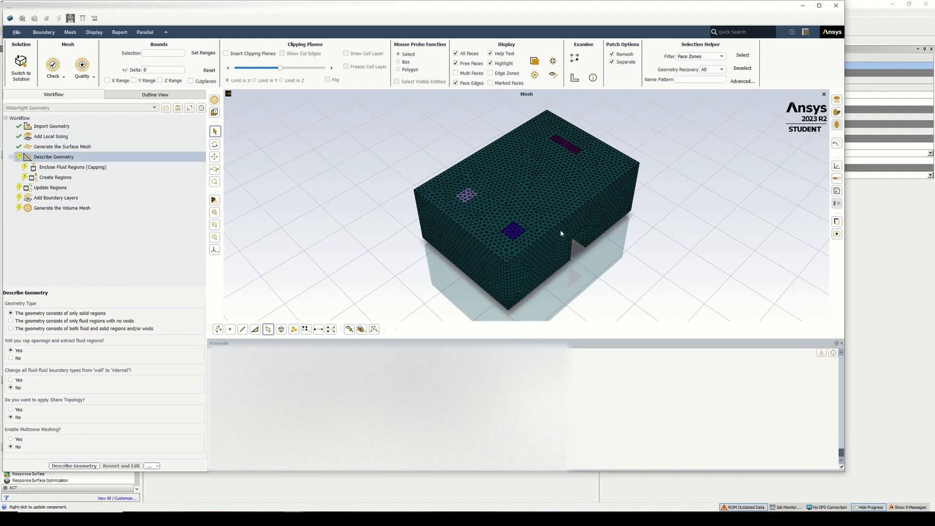
Describe the geometry as consisting of only fluid regions with no voids.
{"action": "left_click_drag", "start_coordinate": [560, 230], "coordinate": [529, 206]}
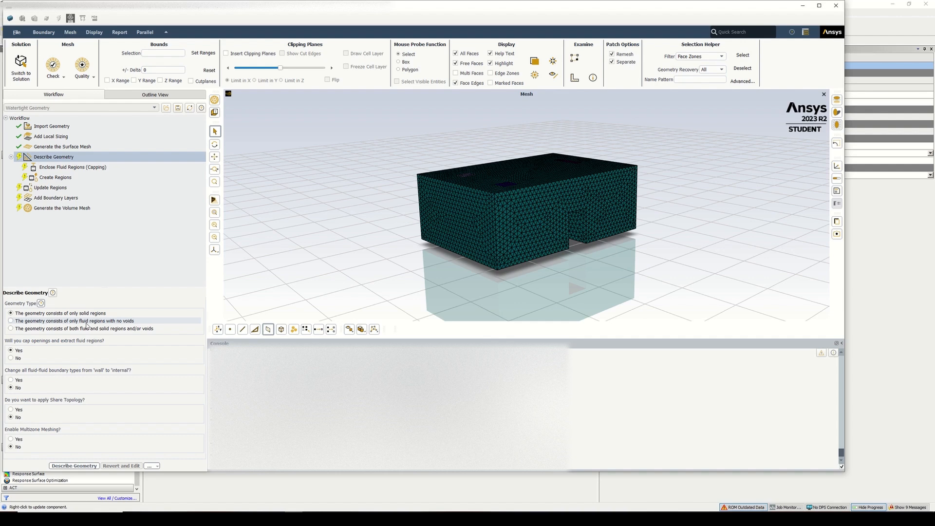
{"action": "left_click", "coordinate": [119, 322]}
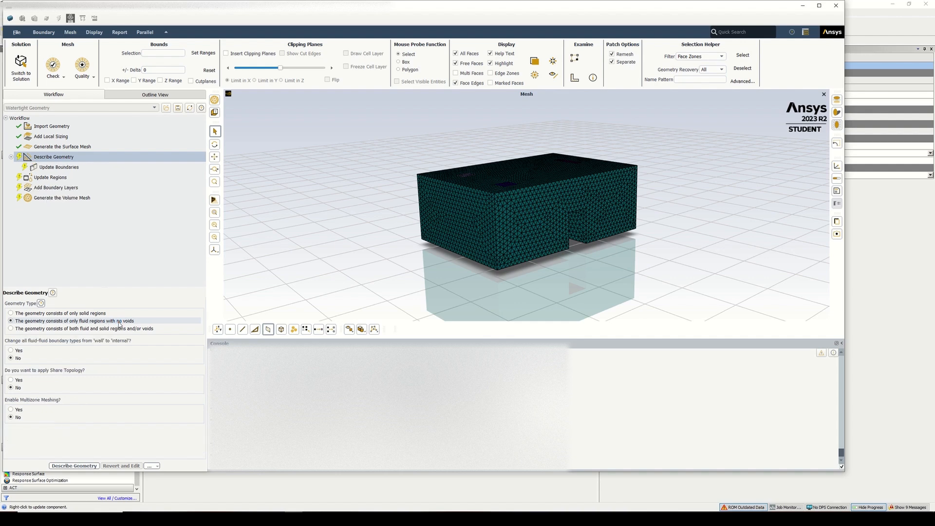
{"action": "left_click", "coordinate": [85, 465]}
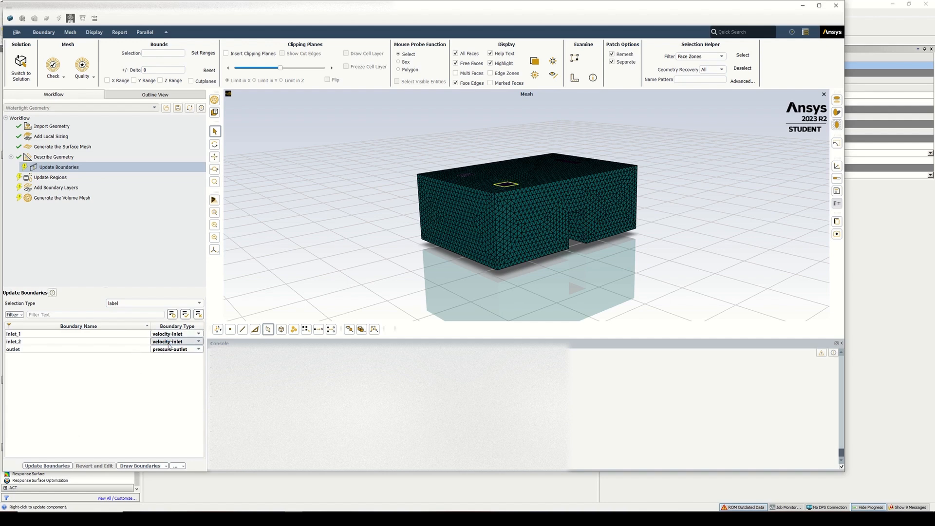
Update the boundaries with velocity inlets and a pressure outlet, and update the regions with the region typed as fluid.
{"action": "left_click", "coordinate": [47, 466]}
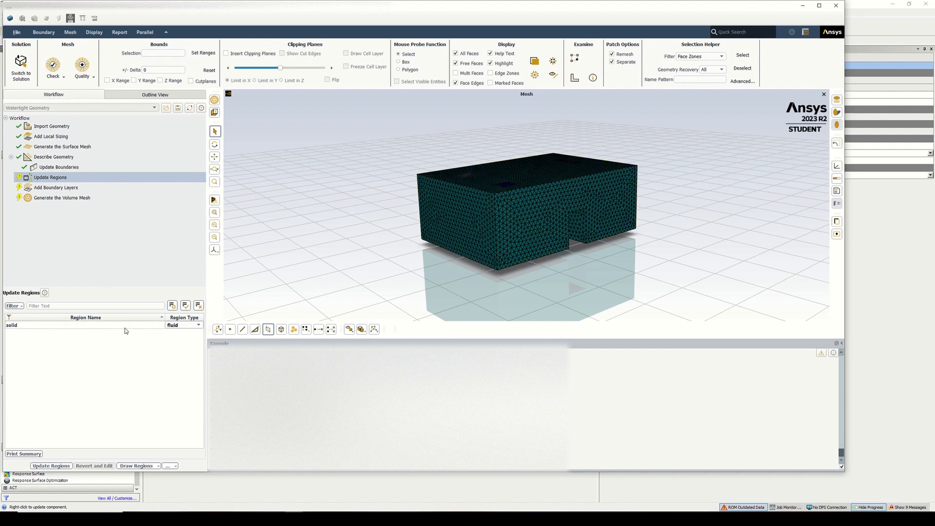
{"action": "left_click", "coordinate": [58, 465]}
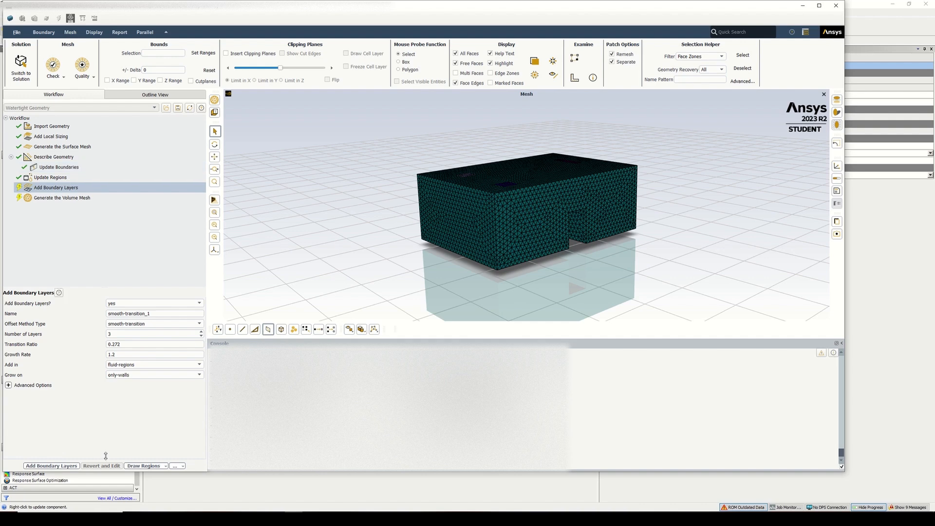
Add three smooth-transition boundary layers on the walls and generate the volume mesh filled with poly-hexcore.
{"action": "left_click", "coordinate": [66, 465]}
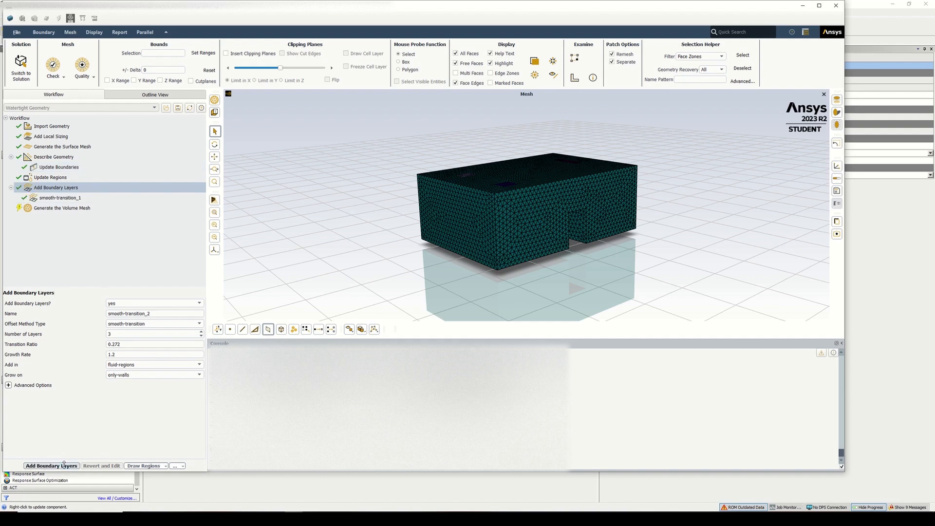
{"action": "left_click", "coordinate": [34, 208]}
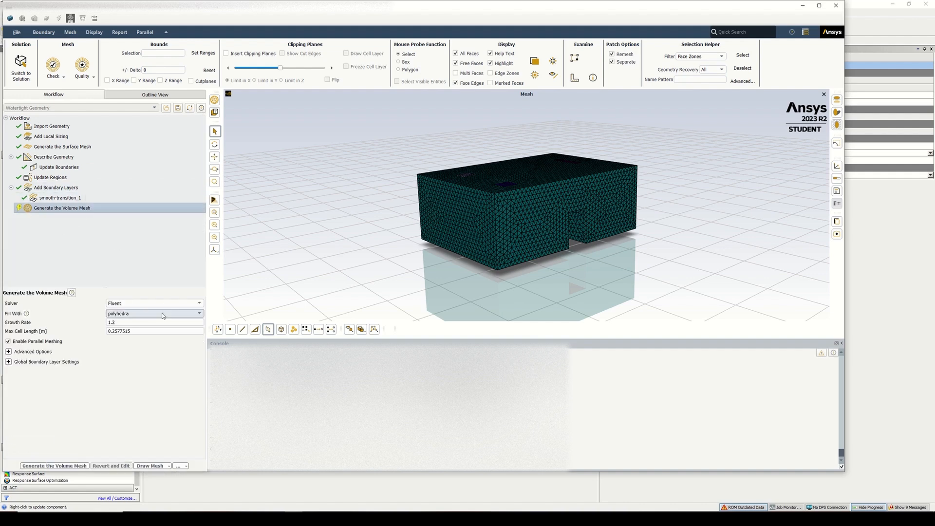
{"action": "left_click", "coordinate": [133, 315]}
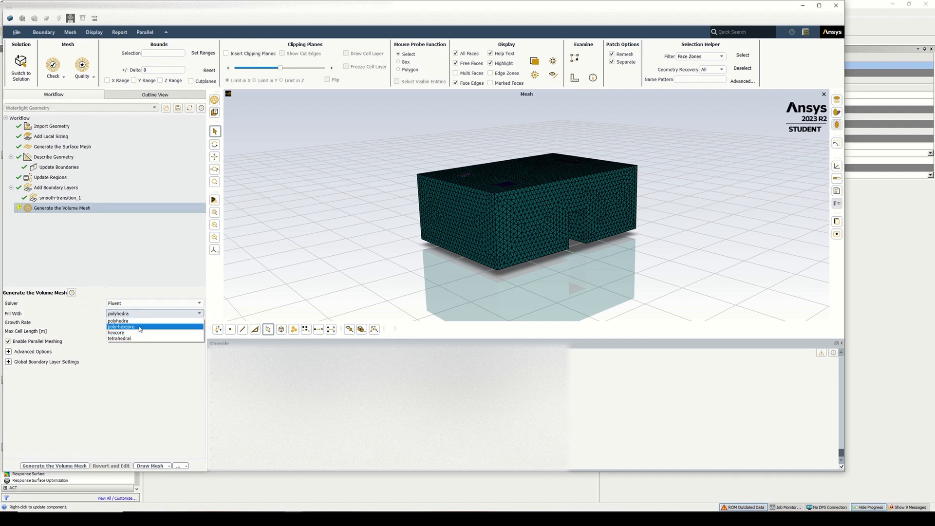
{"action": "left_click", "coordinate": [139, 329]}
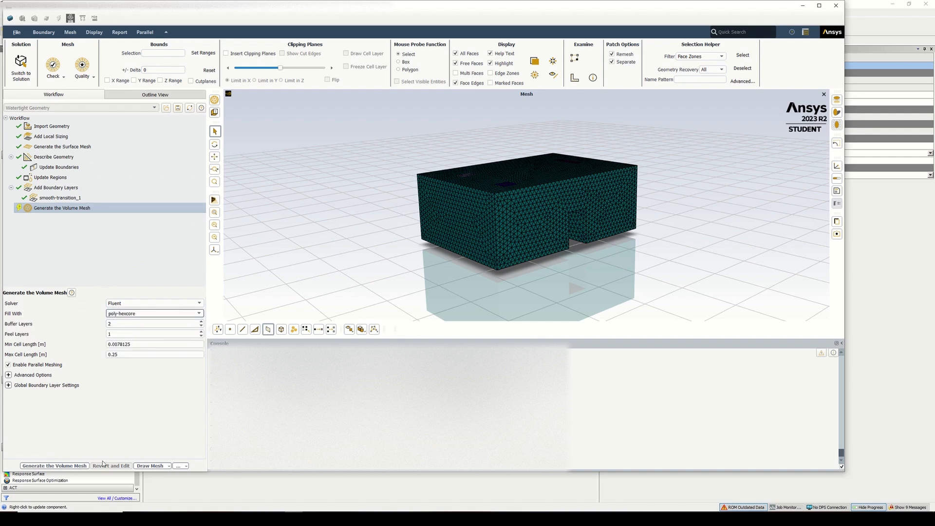
{"action": "left_click", "coordinate": [70, 465]}
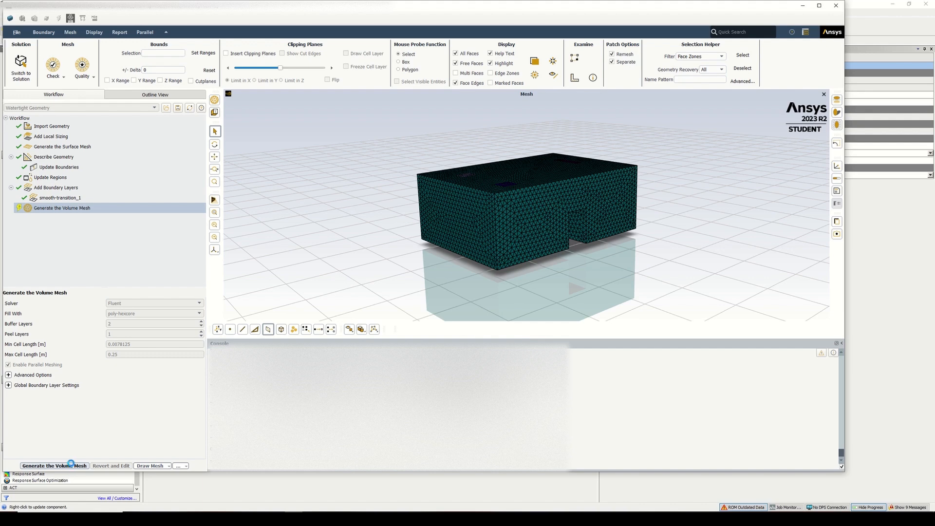
{"action": "mouse_move", "coordinate": [417, 19]}
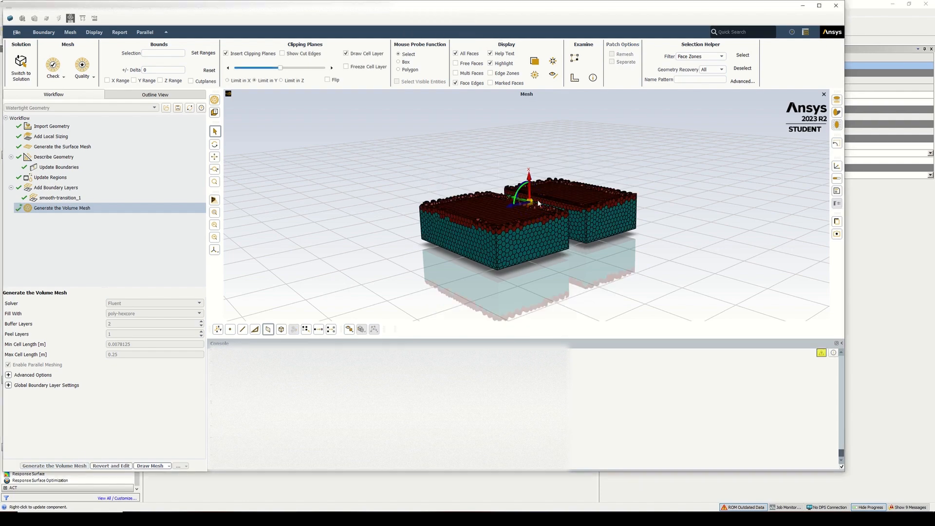
Examine the interior cells and boundary layers of the volume mesh on a clipping plane limited in X.
{"action": "mouse_move", "coordinate": [523, 217]}
{"action": "left_mouse_down"}
{"action": "mouse_move", "coordinate": [504, 238]}
{"action": "mouse_move", "coordinate": [507, 224]}
{"action": "left_mouse_up"}
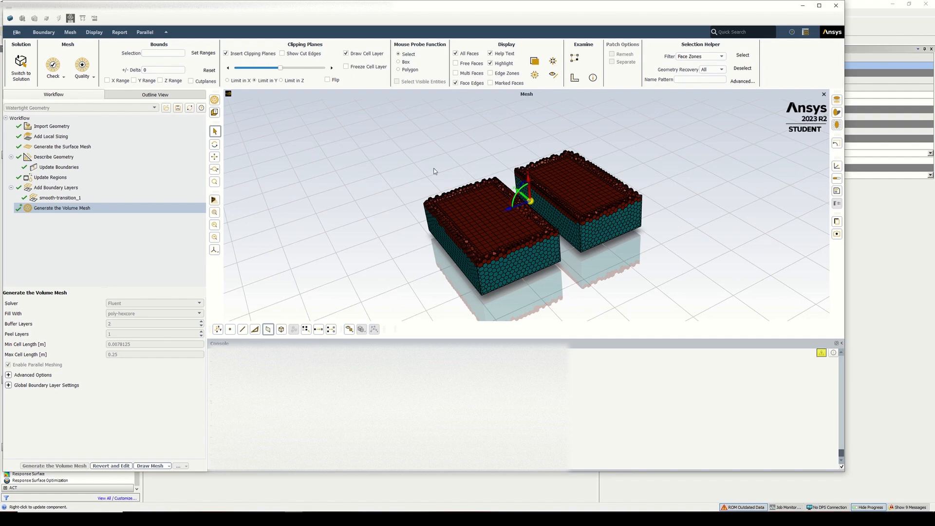
{"action": "left_click", "coordinate": [227, 80]}
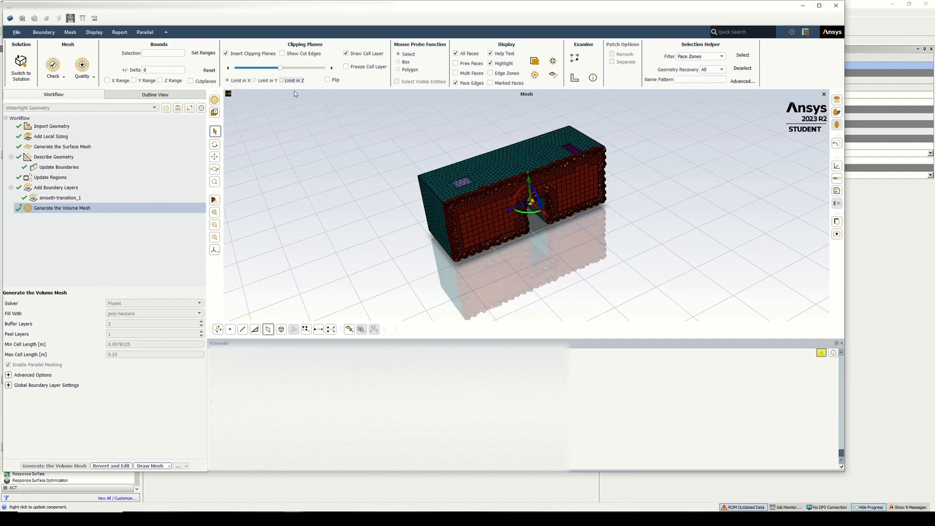
{"action": "left_click_drag", "start_coordinate": [478, 254], "coordinate": [498, 233]}
{"action": "scroll", "coordinate": [515, 223], "scroll_direction": "up", "scroll_amount": 5}
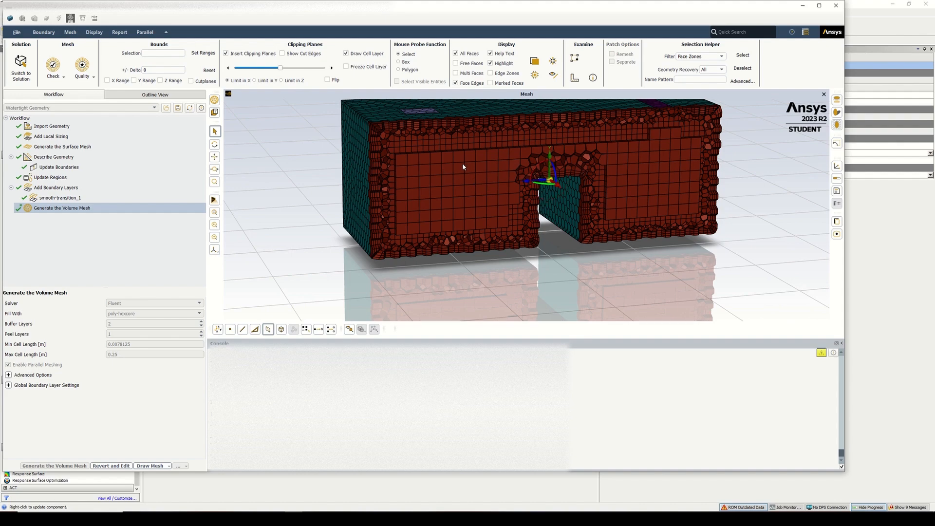
{"action": "left_click_drag", "start_coordinate": [463, 167], "coordinate": [397, 177]}
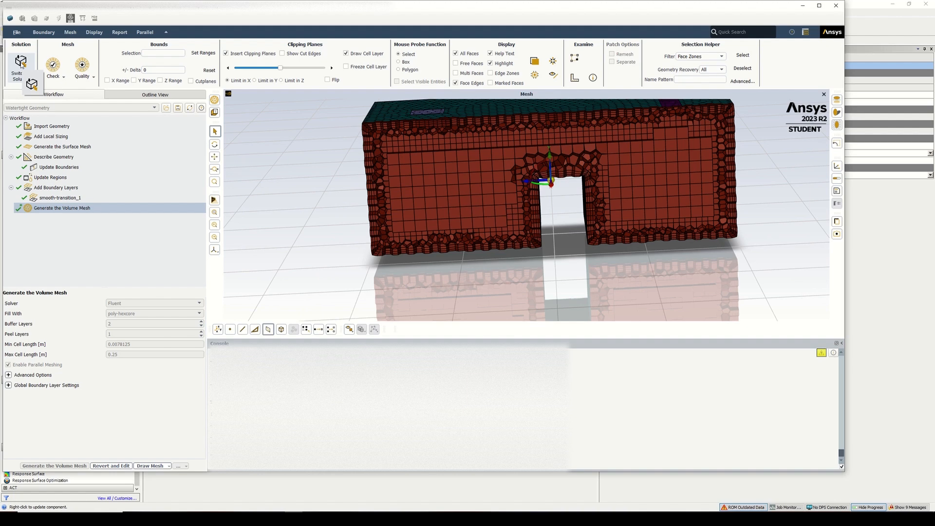
Switch from meshing to solution mode.
{"action": "left_click", "coordinate": [21, 65]}
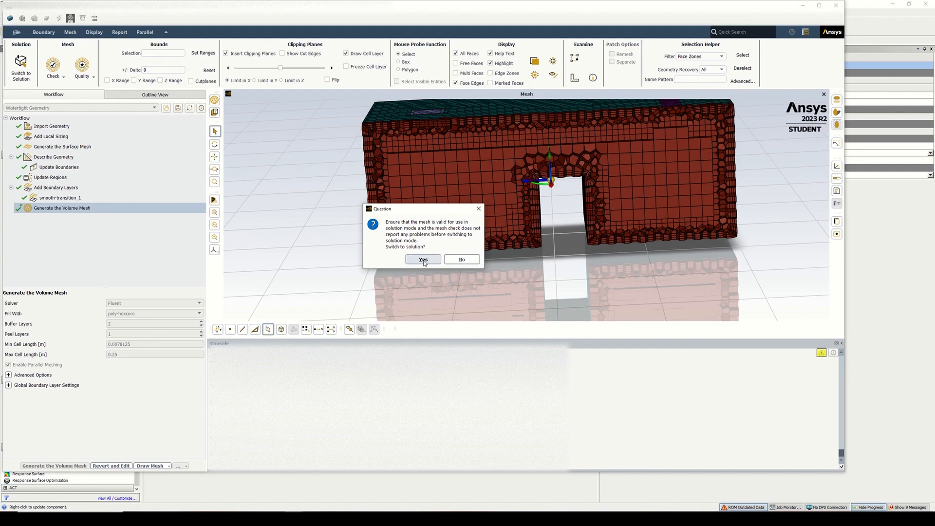
{"action": "left_click", "coordinate": [423, 259]}
{"action": "mouse_move", "coordinate": [440, 21]}
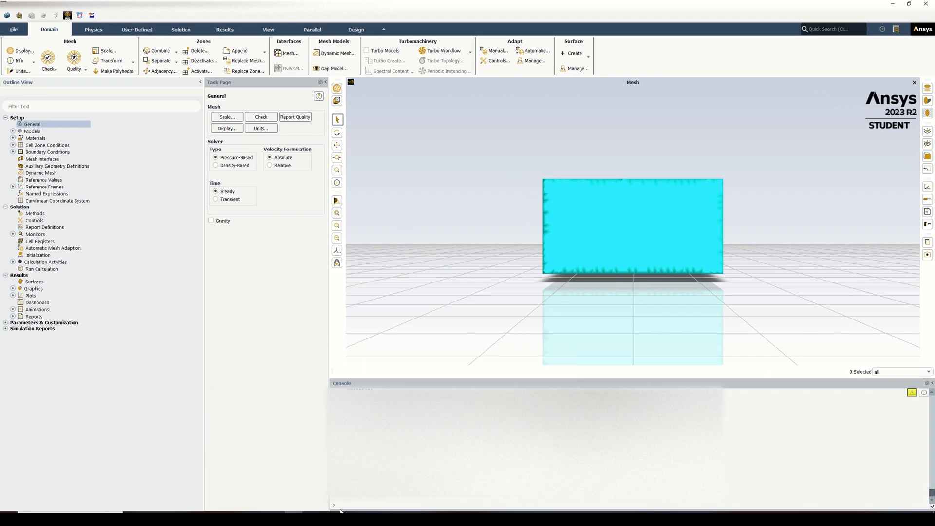
Load add-on module 11 with the console command "define models addon-module 11" and expand the list of models.
{"action": "type", "text": "define models addon-module 11"}
{"action": "key", "text": "Return"}
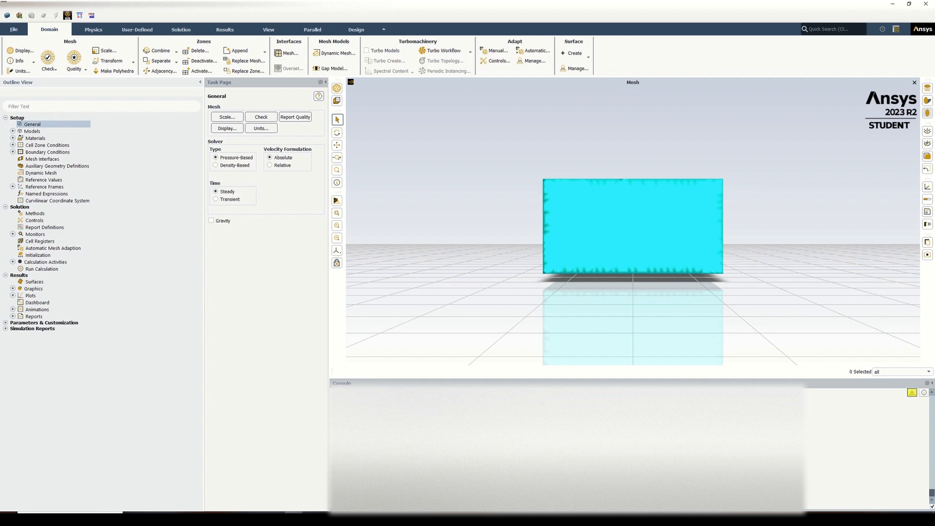
{"action": "left_click", "coordinate": [13, 131]}
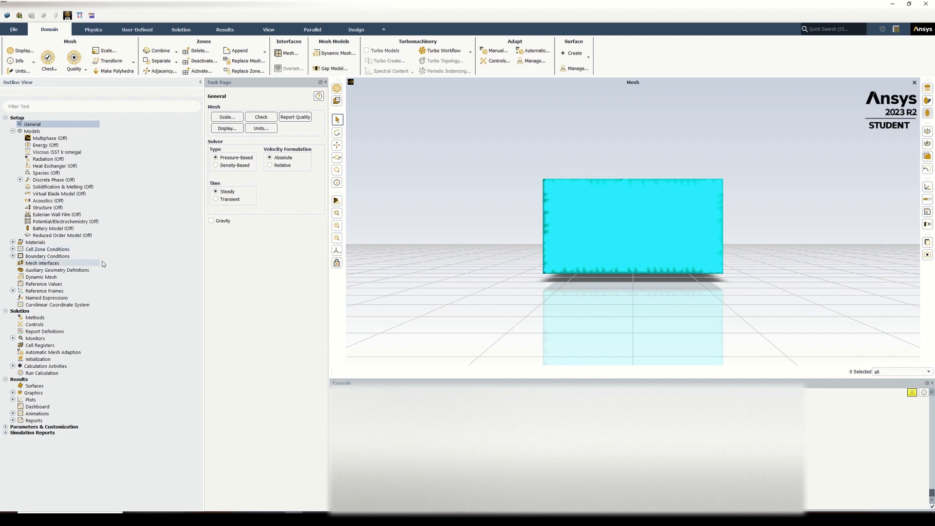
Assign a new input parameter defined as 0 [m/s] to the velocity magnitude of inlet_1.
{"action": "left_click", "coordinate": [13, 250]}
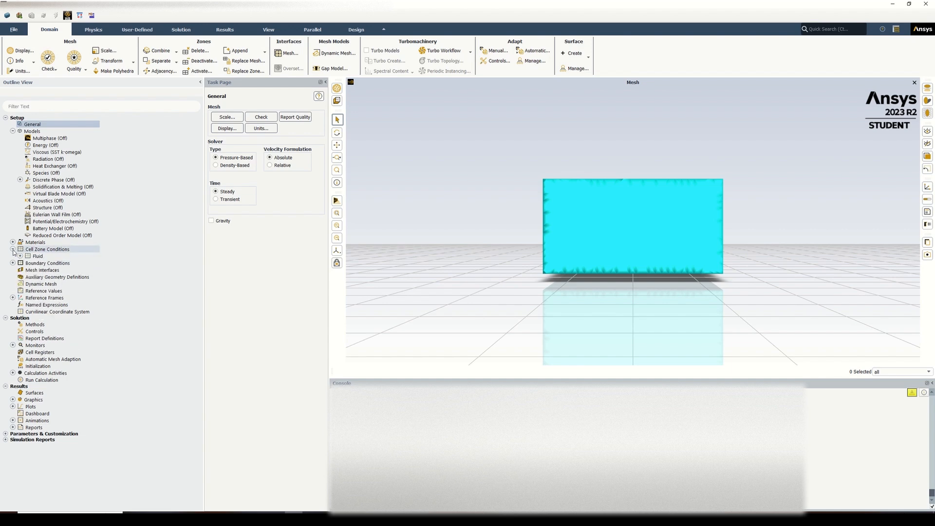
{"action": "left_click", "coordinate": [12, 262]}
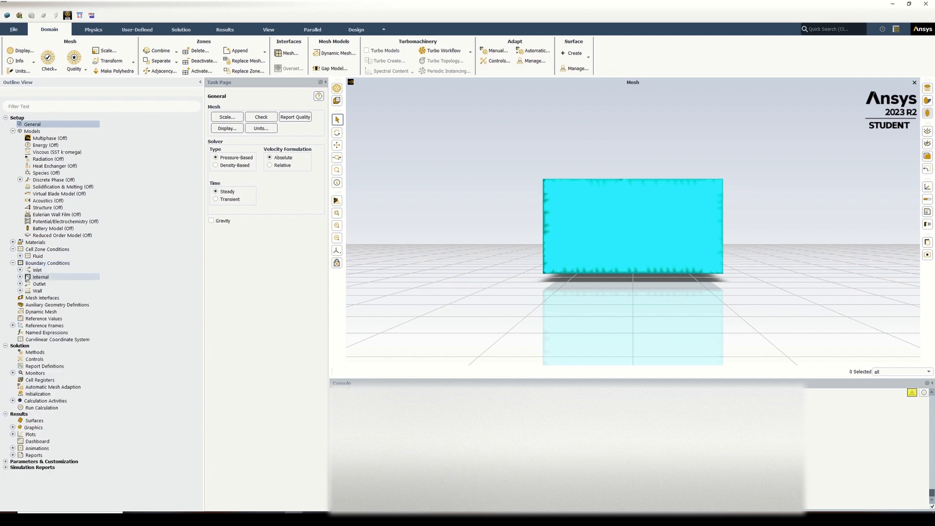
{"action": "left_click", "coordinate": [20, 270]}
{"action": "right_click", "coordinate": [59, 277]}
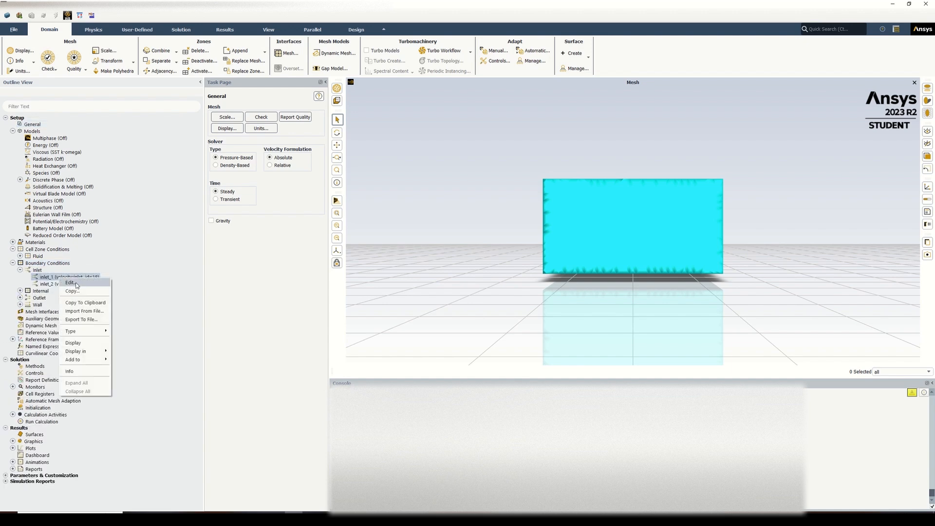
{"action": "left_click", "coordinate": [71, 282]}
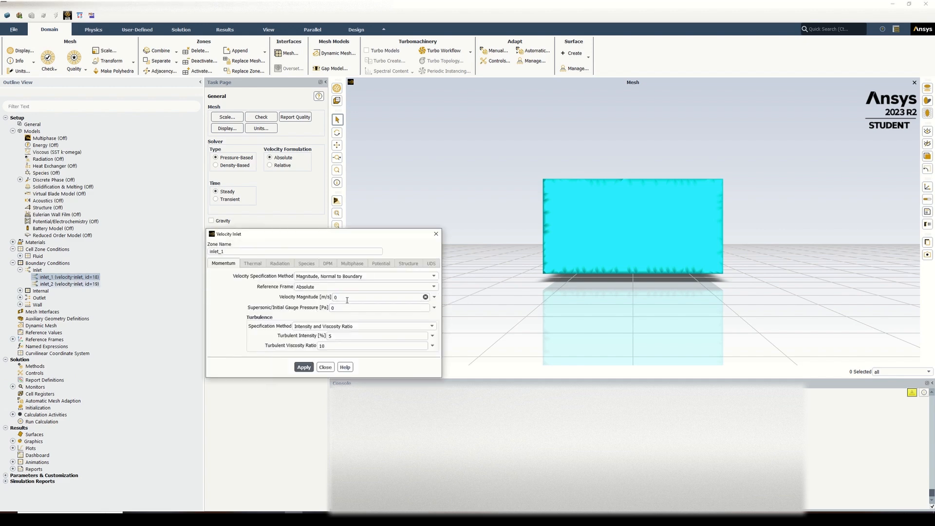
{"action": "left_click", "coordinate": [435, 297]}
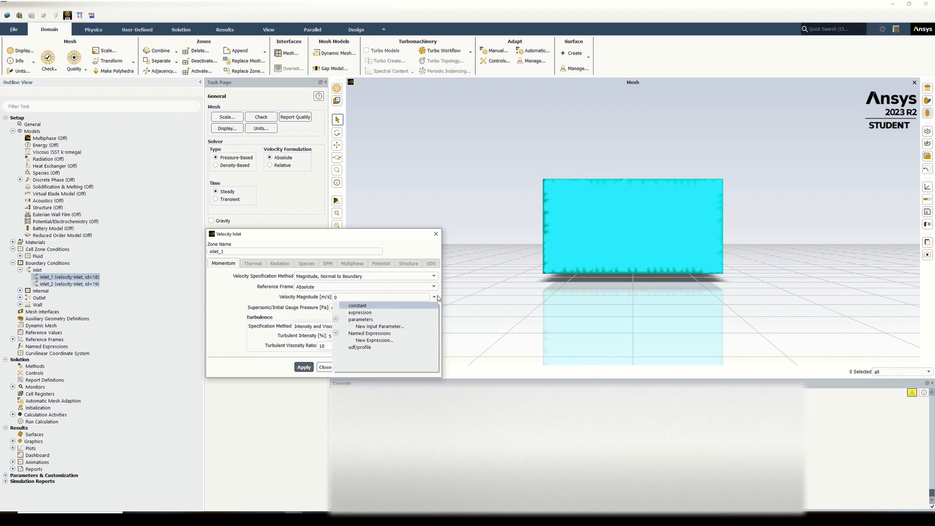
{"action": "left_click", "coordinate": [384, 326]}
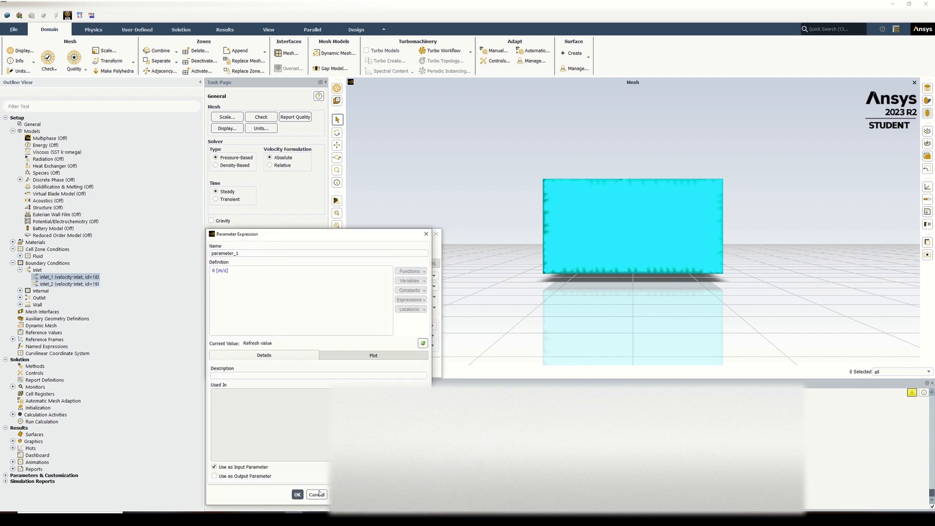
{"action": "left_click", "coordinate": [297, 494]}
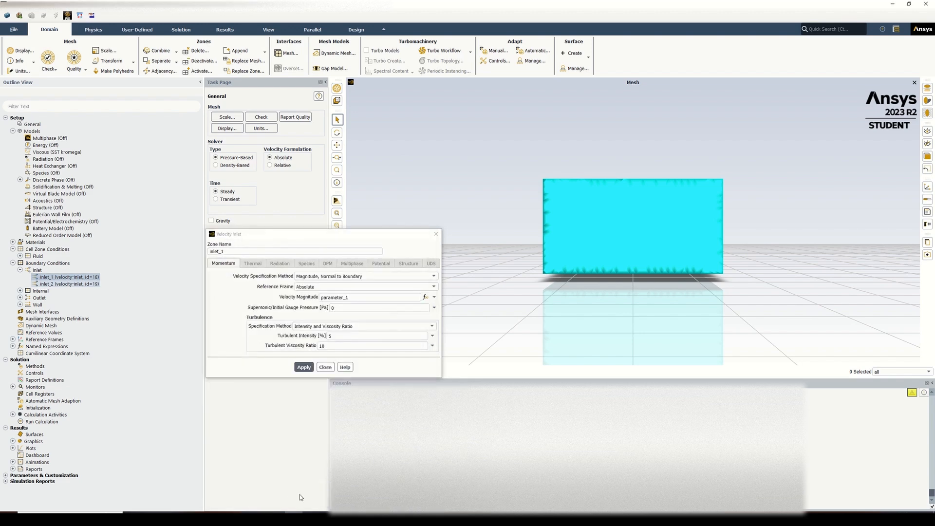
{"action": "left_click", "coordinate": [303, 366]}
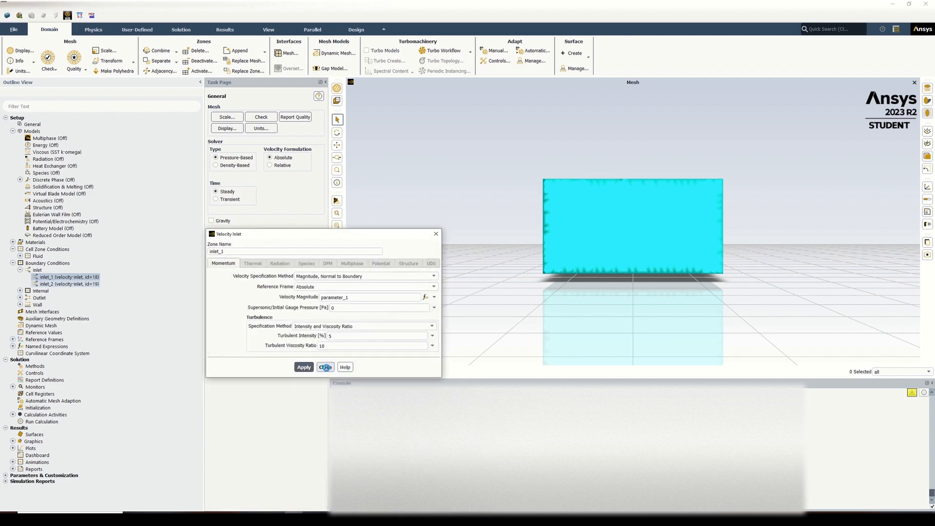
{"action": "left_click", "coordinate": [324, 366]}
Assign a new input parameter defined as 0 [m/s] to the velocity magnitude of inlet_2.
{"action": "right_click", "coordinate": [58, 285]}
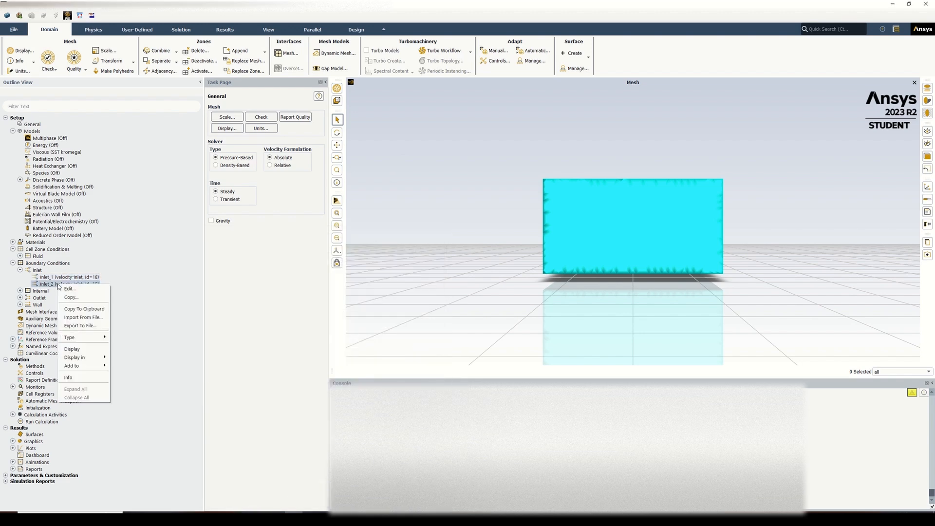
{"action": "left_click", "coordinate": [69, 289]}
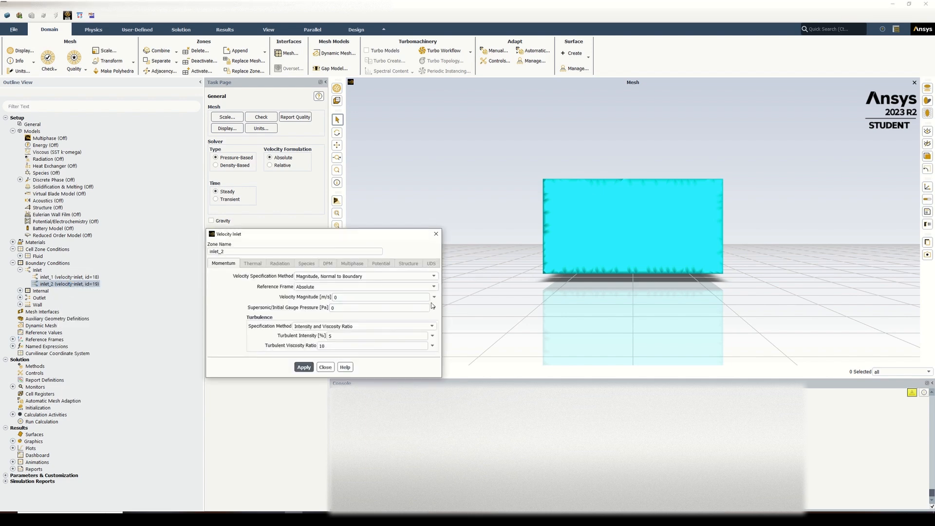
{"action": "left_click", "coordinate": [434, 296]}
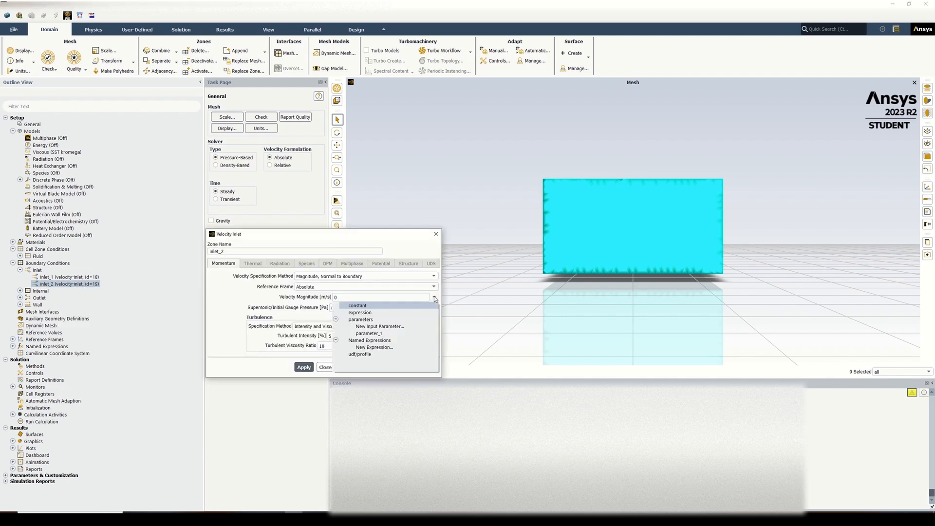
{"action": "left_click", "coordinate": [368, 327]}
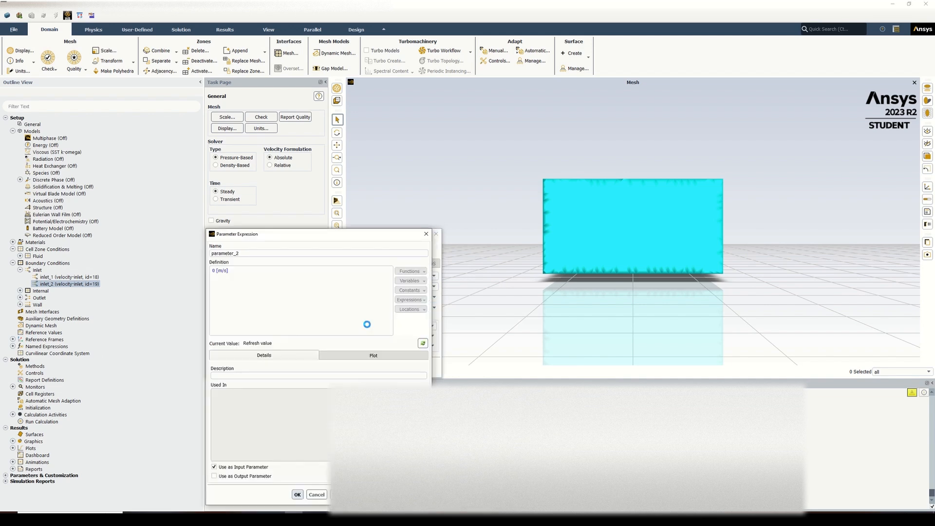
{"action": "left_click", "coordinate": [298, 494]}
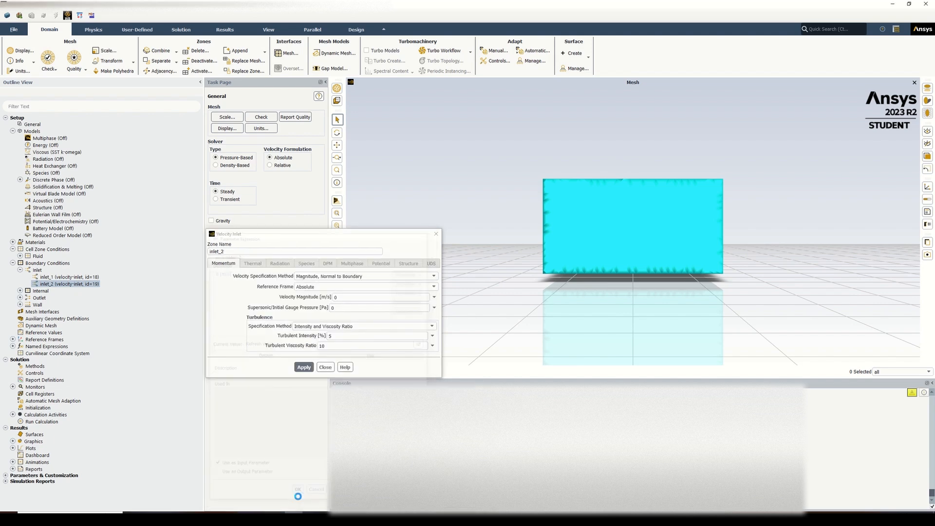
{"action": "left_click", "coordinate": [305, 368]}
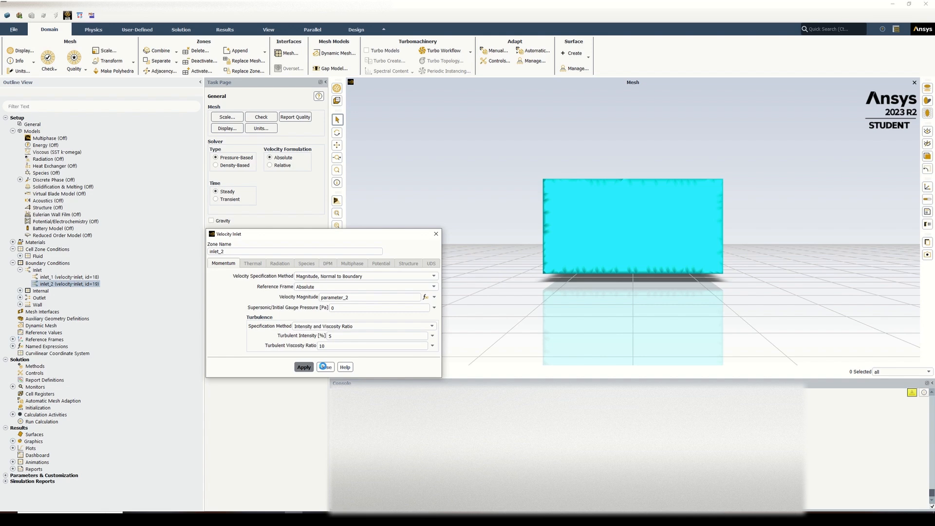
{"action": "left_click", "coordinate": [325, 368]}
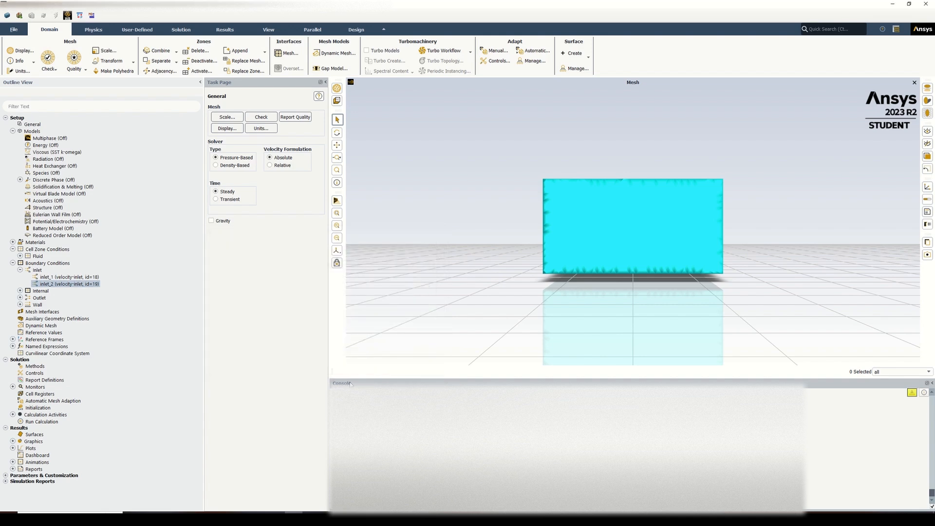
Set the pressure-velocity coupling scheme of the solution methods to SIMPLE.
{"action": "left_click", "coordinate": [51, 367]}
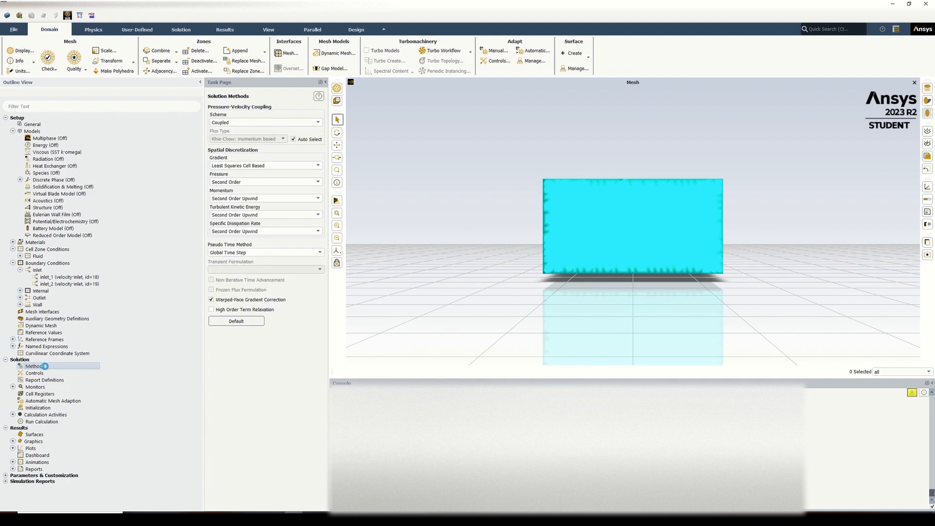
{"action": "left_click", "coordinate": [263, 123]}
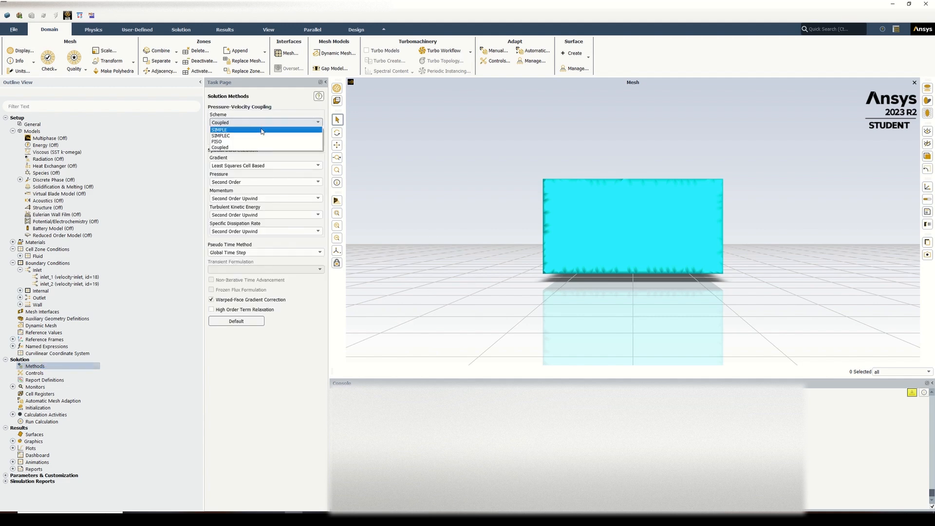
{"action": "left_click", "coordinate": [262, 130]}
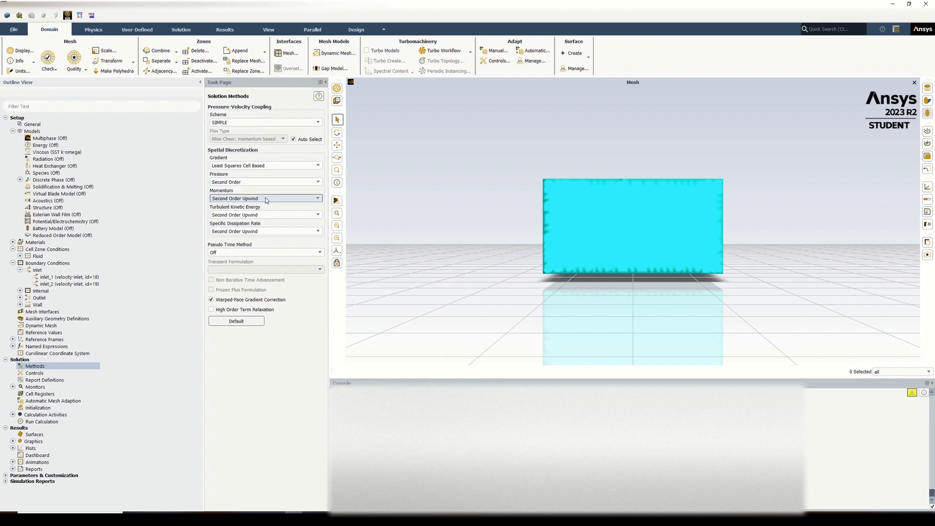
Set the spatial discretization of momentum, turbulent kinetic energy and specific dissipation rate to First Order Upwind.
{"action": "left_click", "coordinate": [267, 199]}
{"action": "left_click", "coordinate": [247, 216]}
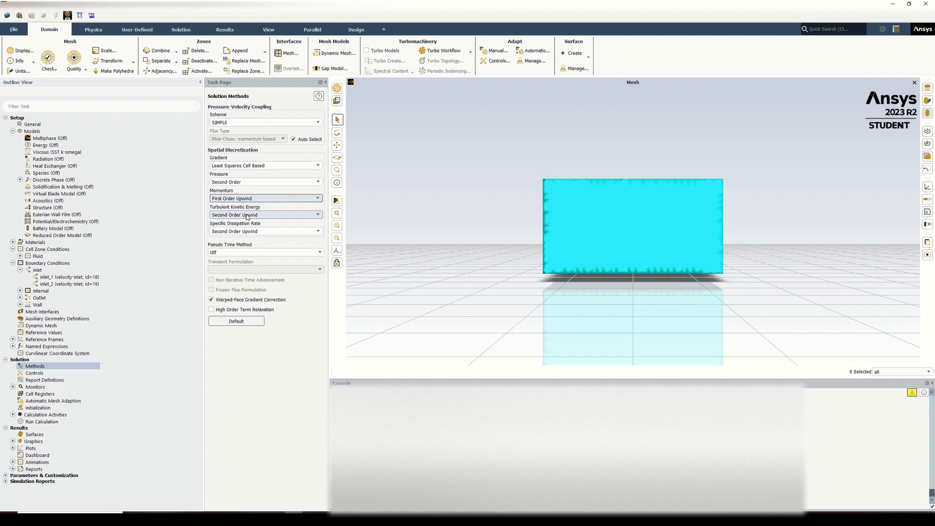
{"action": "left_click", "coordinate": [247, 216]}
{"action": "left_click", "coordinate": [243, 221]}
{"action": "left_click", "coordinate": [239, 232]}
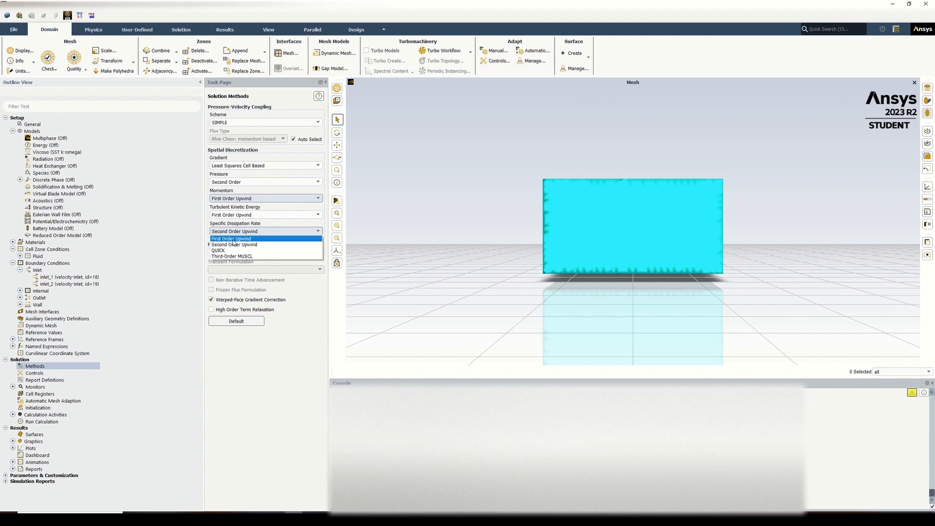
{"action": "left_click", "coordinate": [234, 239]}
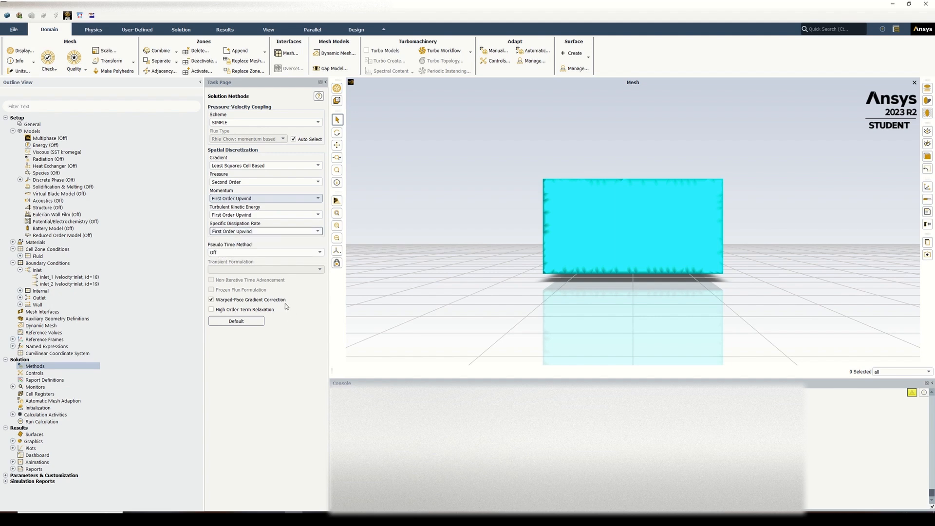
Set the number of iterations to 35 and initialize the solution with Hybrid Initialization.
{"action": "left_click", "coordinate": [52, 422]}
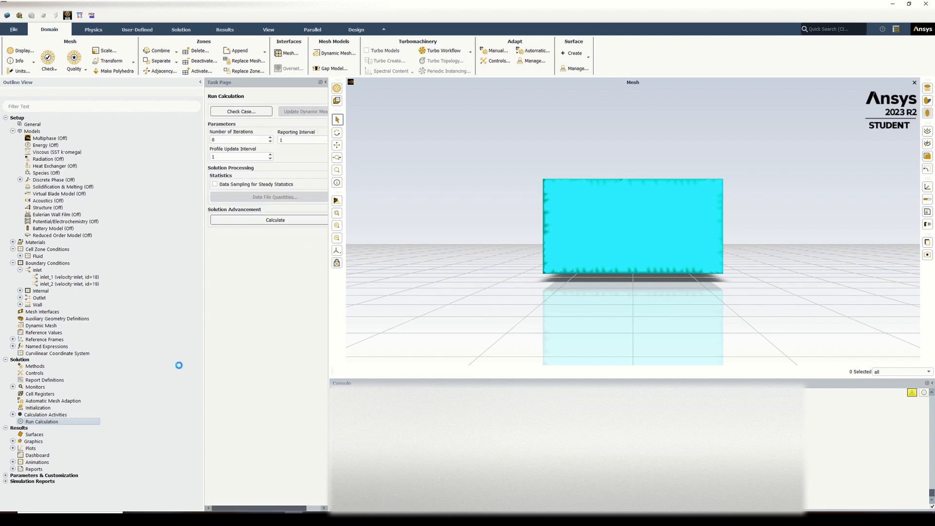
{"action": "double_click", "coordinate": [219, 140]}
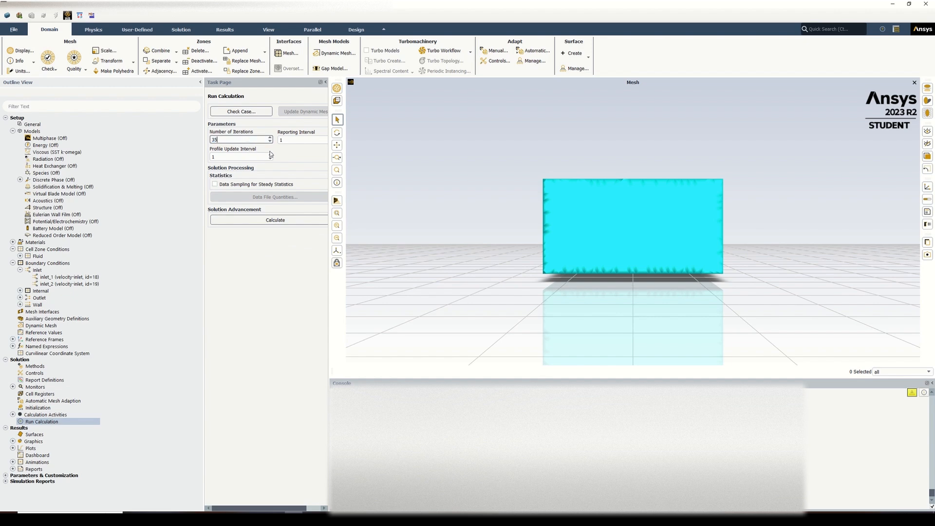
{"action": "left_click", "coordinate": [234, 140]}
{"action": "left_click", "coordinate": [44, 409]}
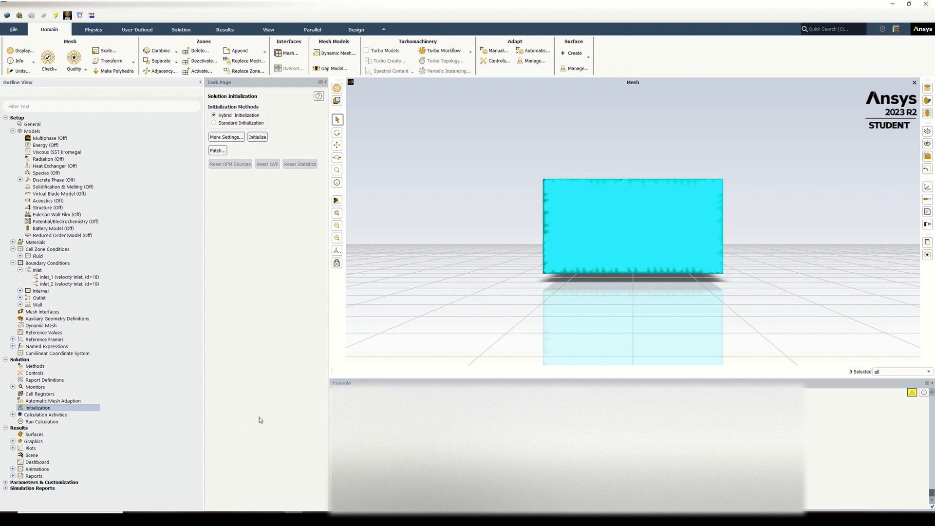
Save a new output parameter for the area-weighted average static pressure on inlet_1 and inlet_2 from a surface integrals report.
{"action": "left_click_drag", "start_coordinate": [553, 307], "coordinate": [395, 363]}
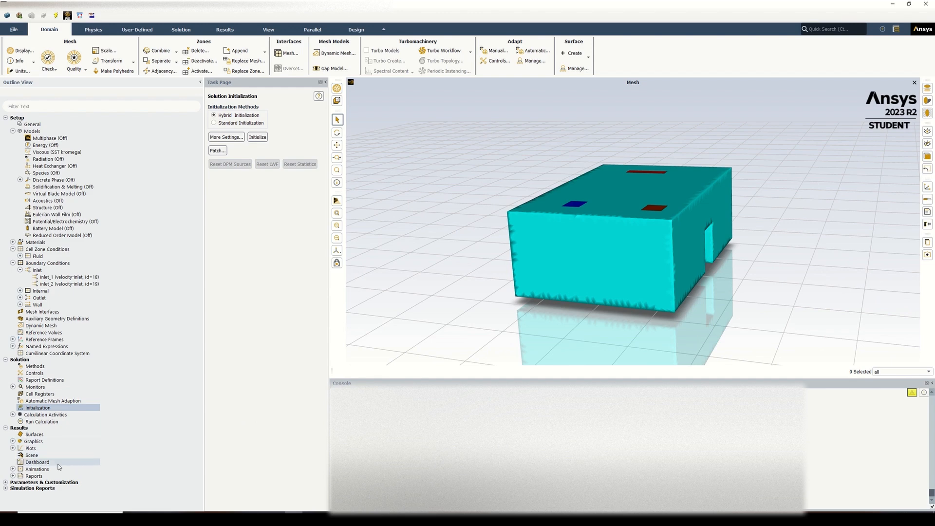
{"action": "left_click", "coordinate": [13, 475]}
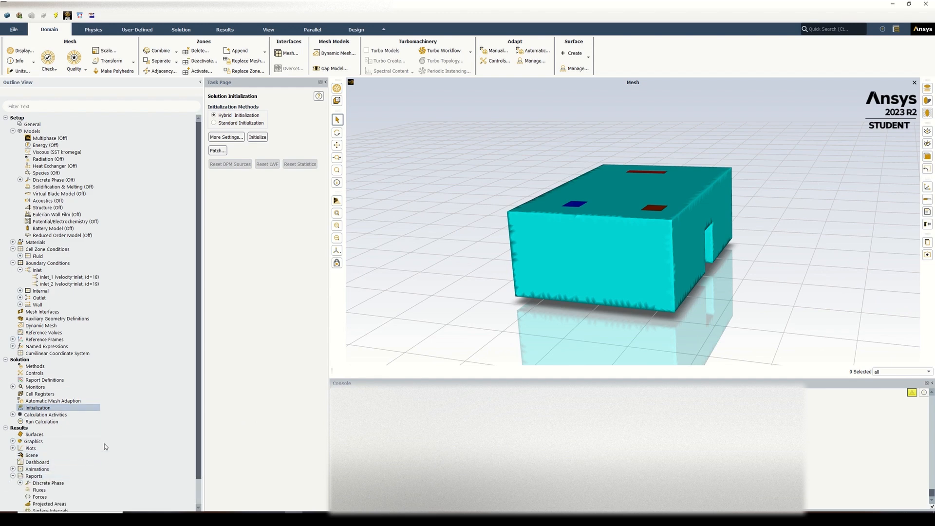
{"action": "scroll", "coordinate": [88, 453], "scroll_direction": "down", "scroll_amount": 1}
{"action": "double_click", "coordinate": [54, 485]}
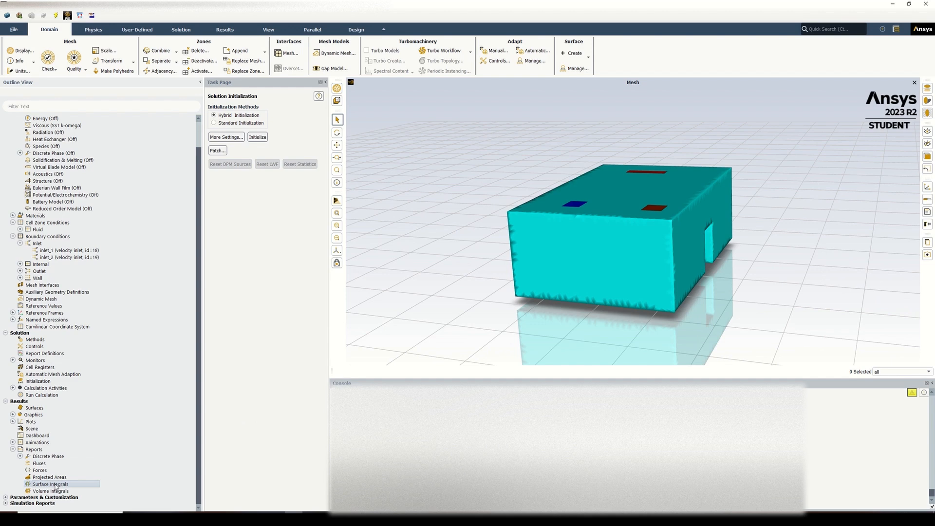
{"action": "left_click", "coordinate": [311, 253]}
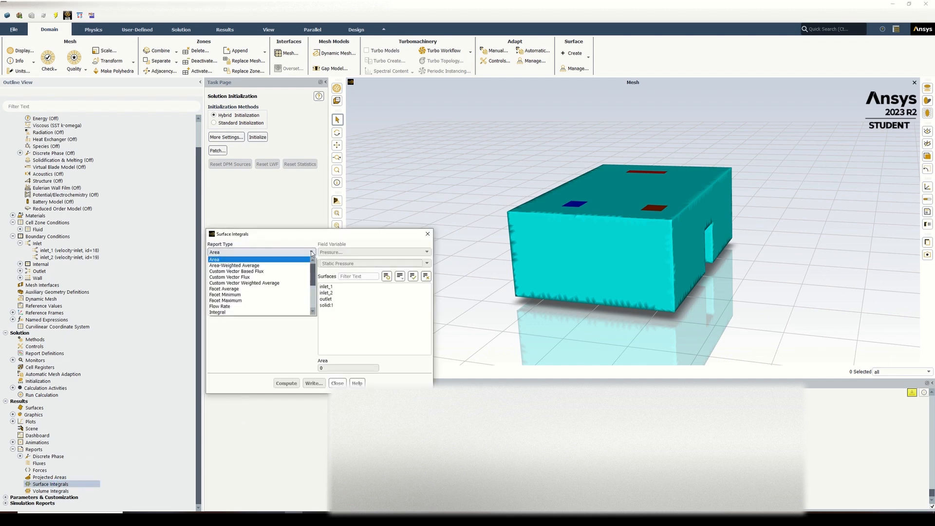
{"action": "left_click", "coordinate": [306, 266]}
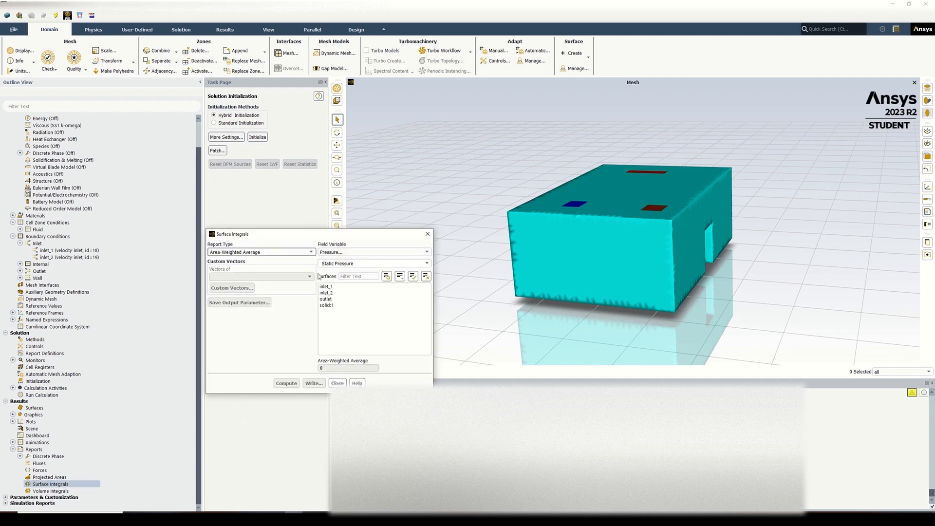
{"action": "left_click", "coordinate": [326, 286]}
{"action": "left_click", "coordinate": [335, 292]}
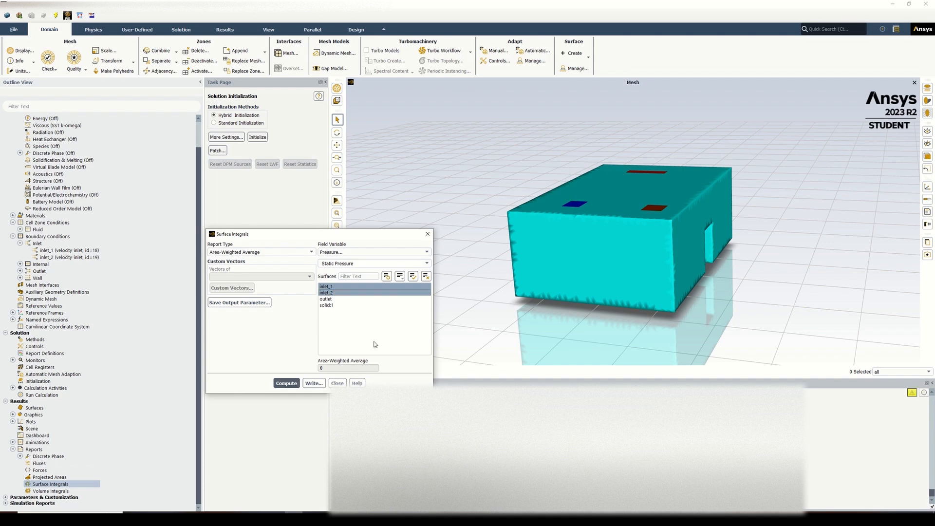
{"action": "left_click", "coordinate": [249, 303]}
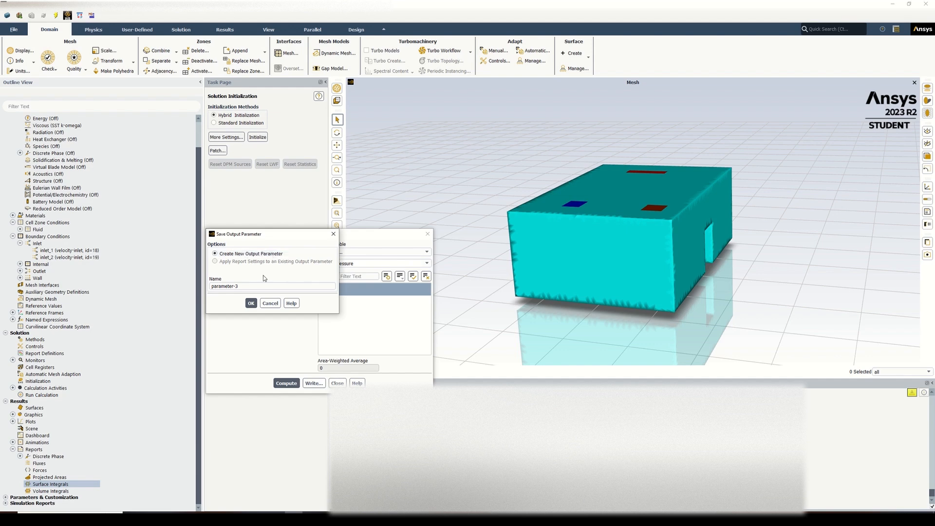
{"action": "left_click", "coordinate": [251, 303]}
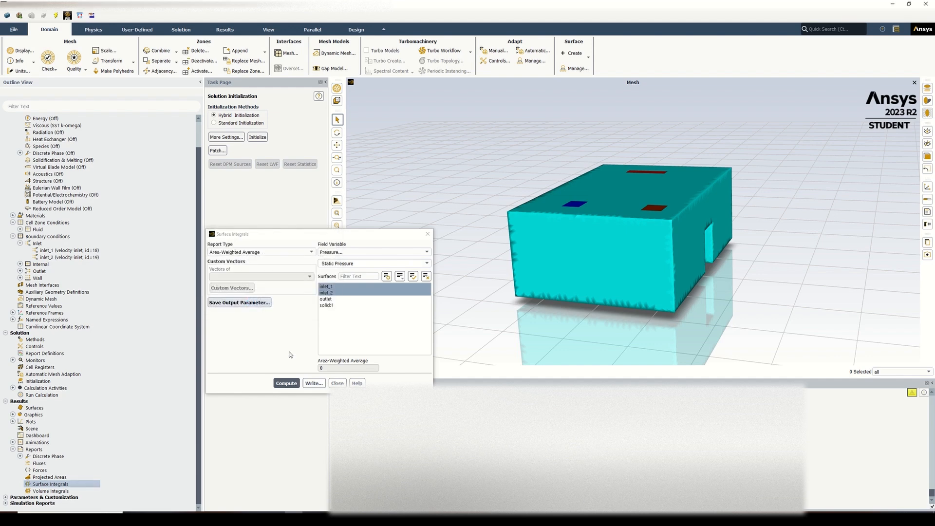
{"action": "left_click", "coordinate": [338, 383]}
Switch to Workbench and review the input and output parameters in the project's Parameter Set.
{"action": "left_click", "coordinate": [260, 517]}
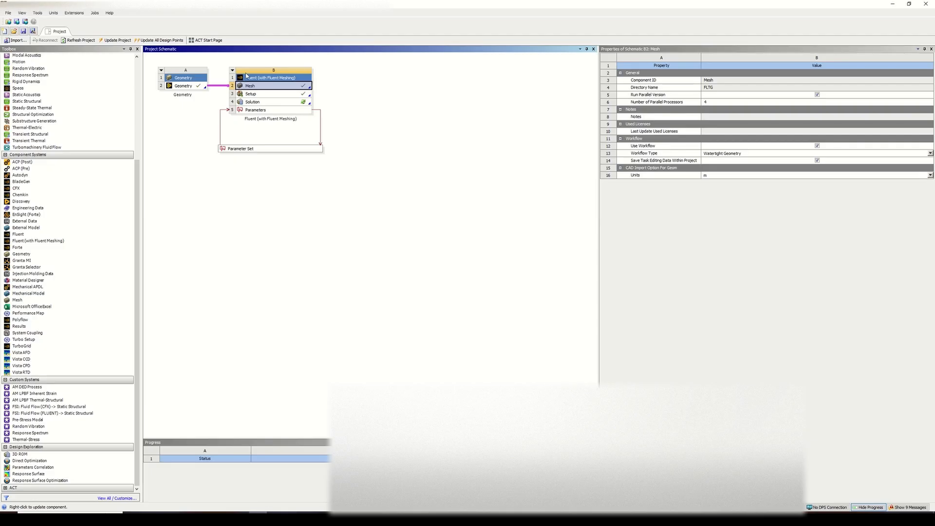
{"action": "double_click", "coordinate": [273, 149]}
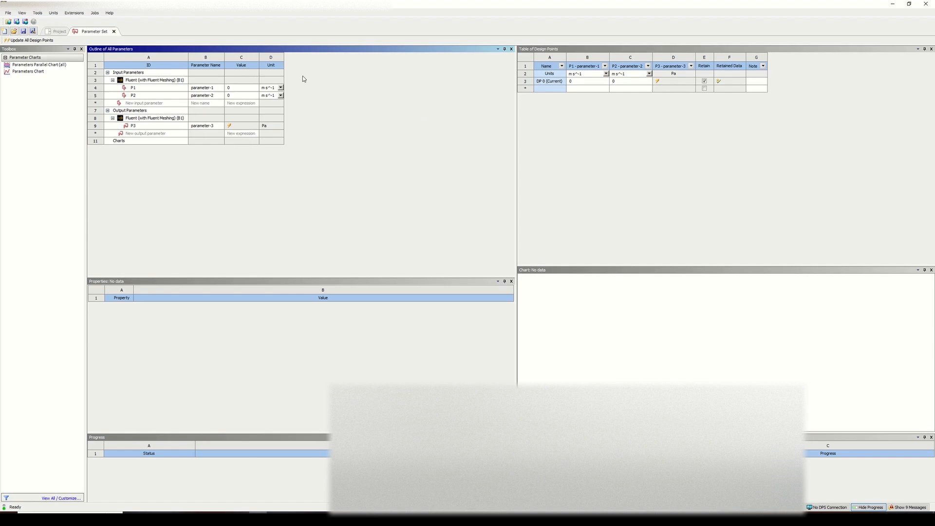
{"action": "left_click", "coordinate": [114, 32]}
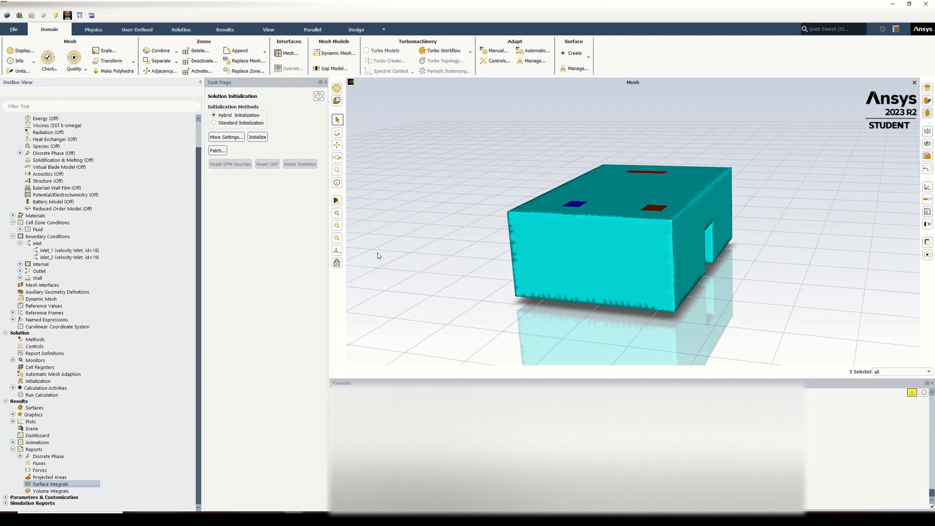
Start a new contour in Fluent and create a YZ plane surface at X 2.781044 m for it.
{"action": "left_click_drag", "start_coordinate": [522, 237], "coordinate": [459, 250]}
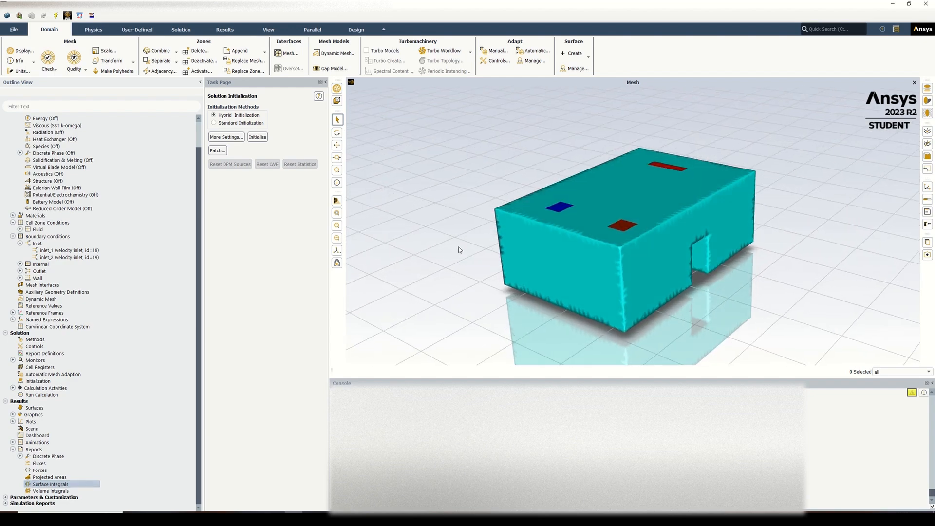
{"action": "left_click", "coordinate": [12, 415]}
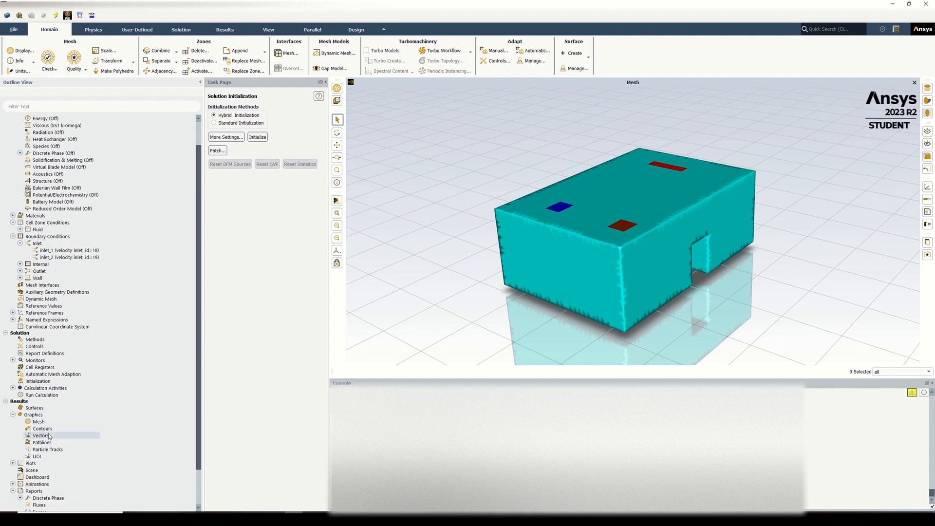
{"action": "right_click", "coordinate": [49, 431]}
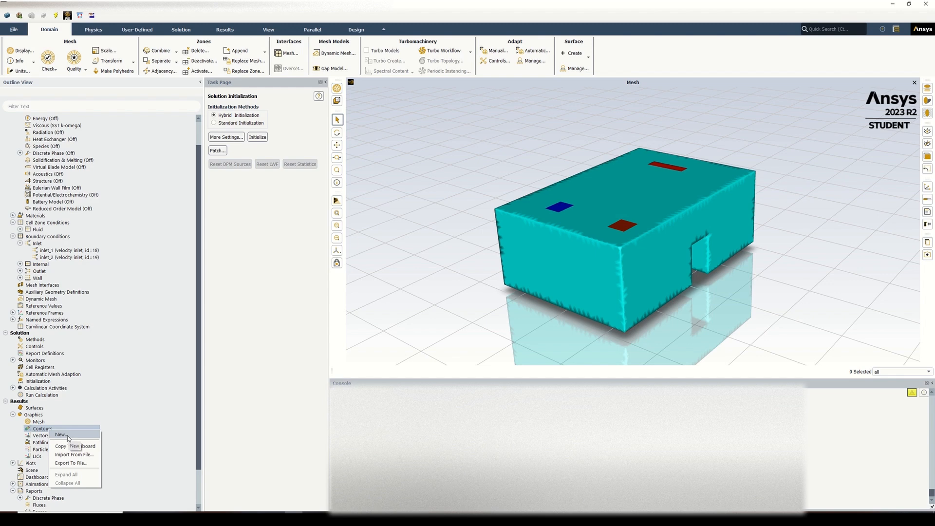
{"action": "left_click", "coordinate": [68, 436]}
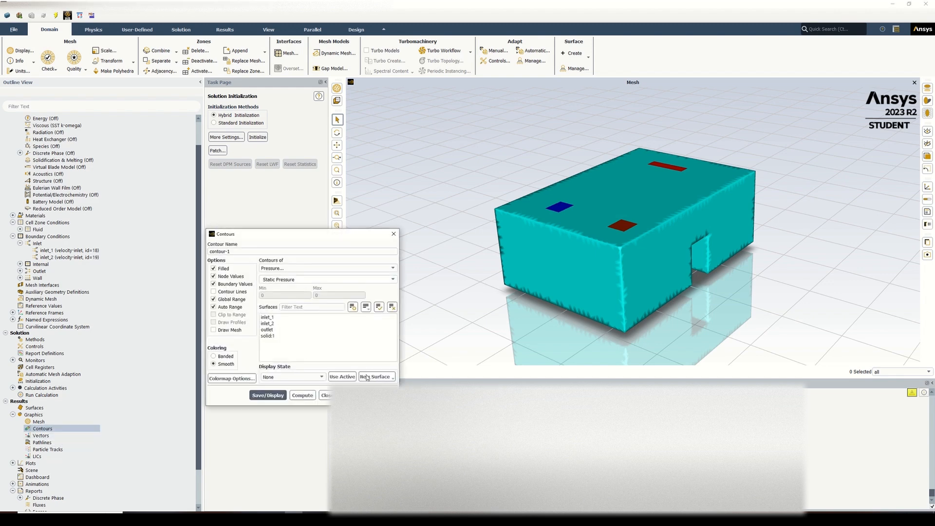
{"action": "left_click", "coordinate": [377, 377]}
{"action": "left_click", "coordinate": [370, 406]}
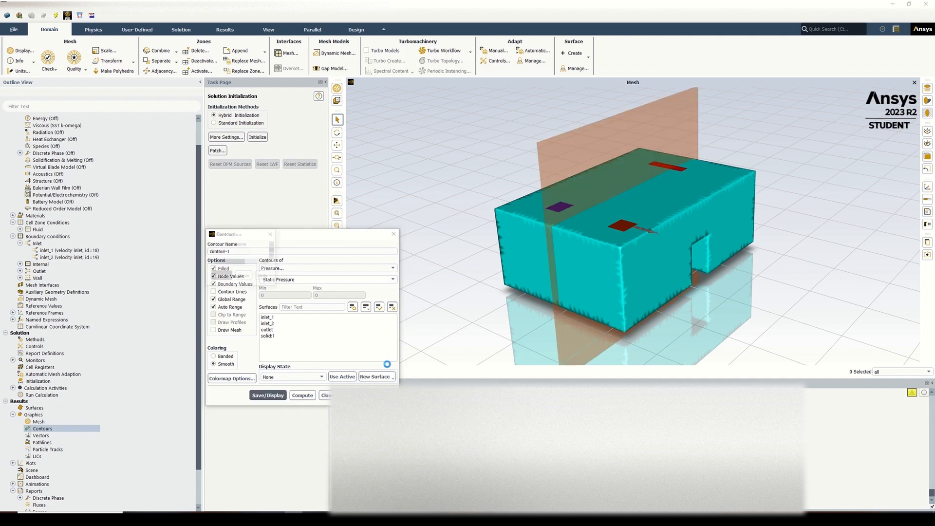
{"action": "left_click", "coordinate": [236, 346]}
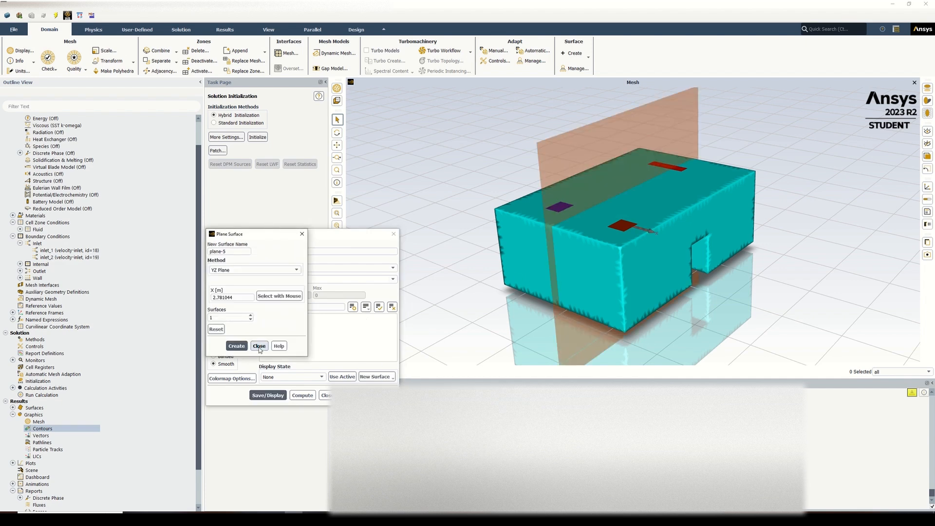
{"action": "left_click", "coordinate": [259, 346]}
Save and display the filled static pressure contour on the new YZ plane surface only.
{"action": "left_click", "coordinate": [269, 336]}
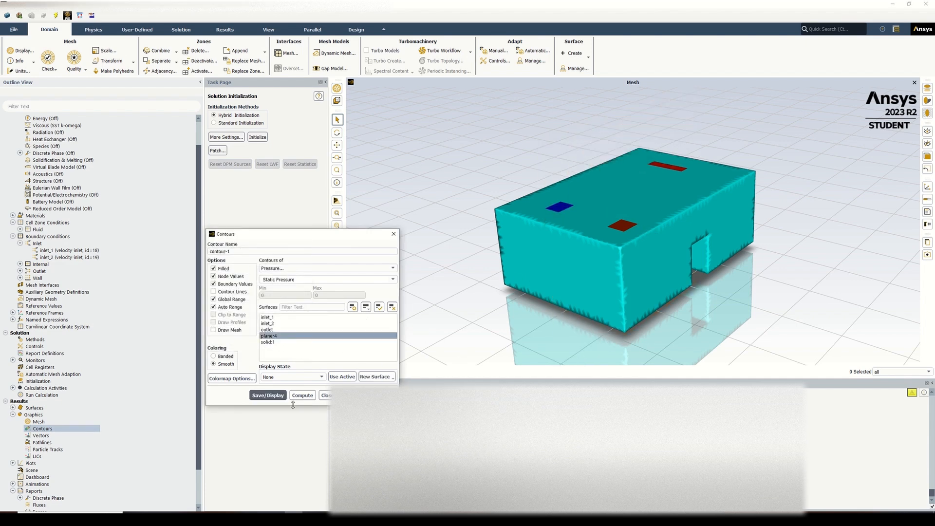
{"action": "left_click", "coordinate": [268, 395]}
{"action": "left_click_drag", "start_coordinate": [615, 290], "coordinate": [535, 298]}
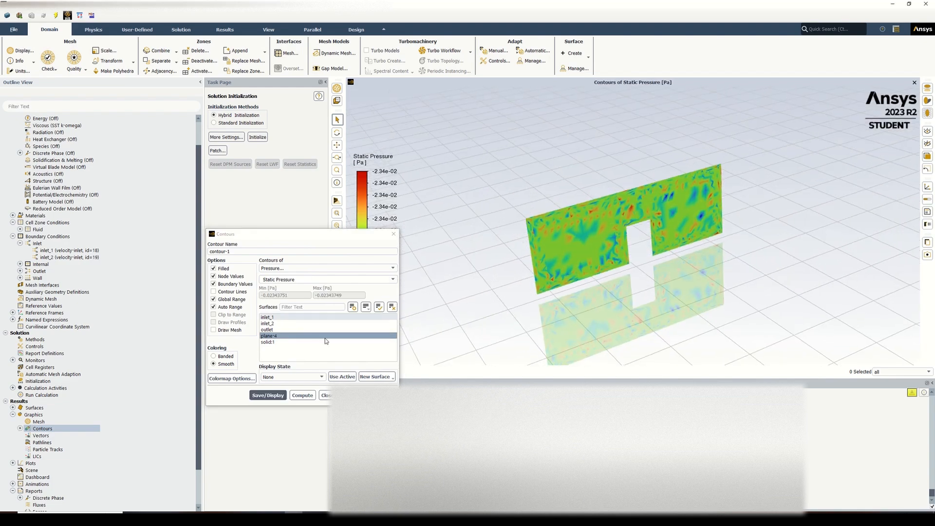
Close the contour settings, enable the Reduced Order Model and add Velocity on all zones to its selected variables.
{"action": "left_click", "coordinate": [326, 397]}
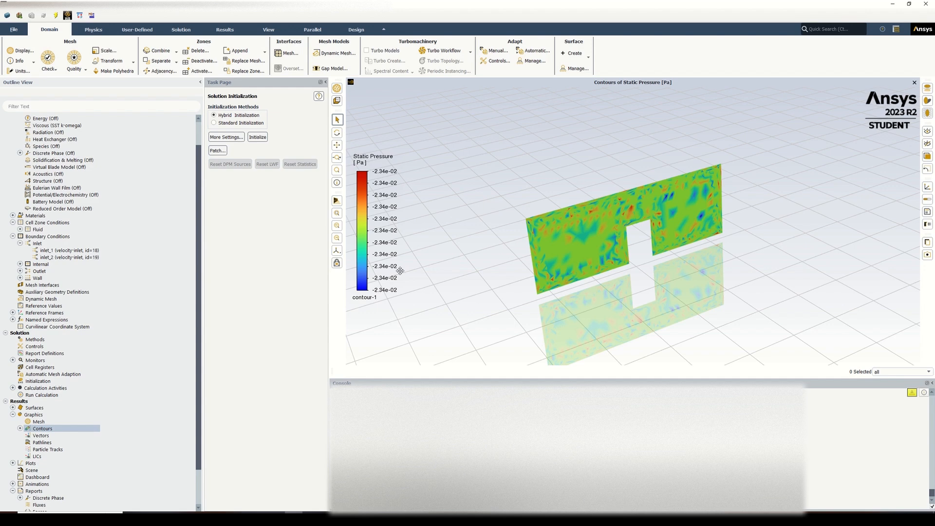
{"action": "double_click", "coordinate": [73, 210]}
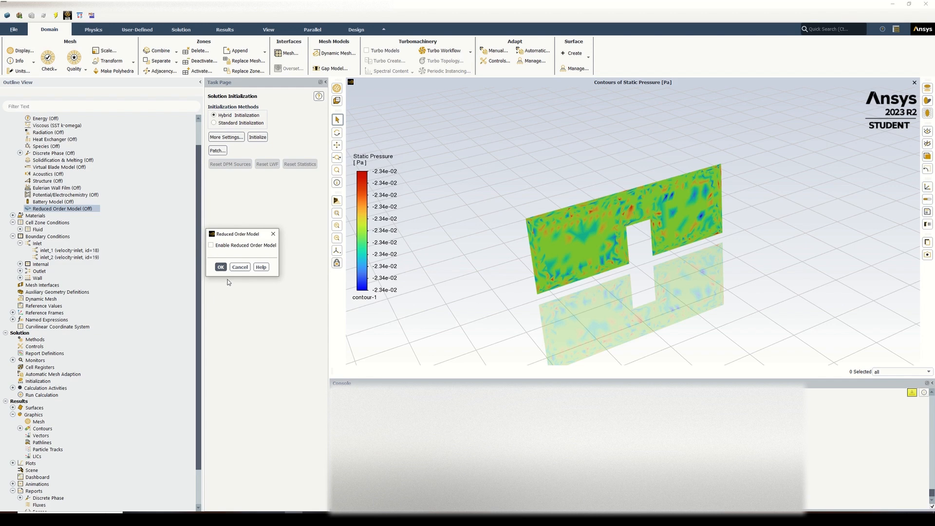
{"action": "left_click", "coordinate": [211, 245]}
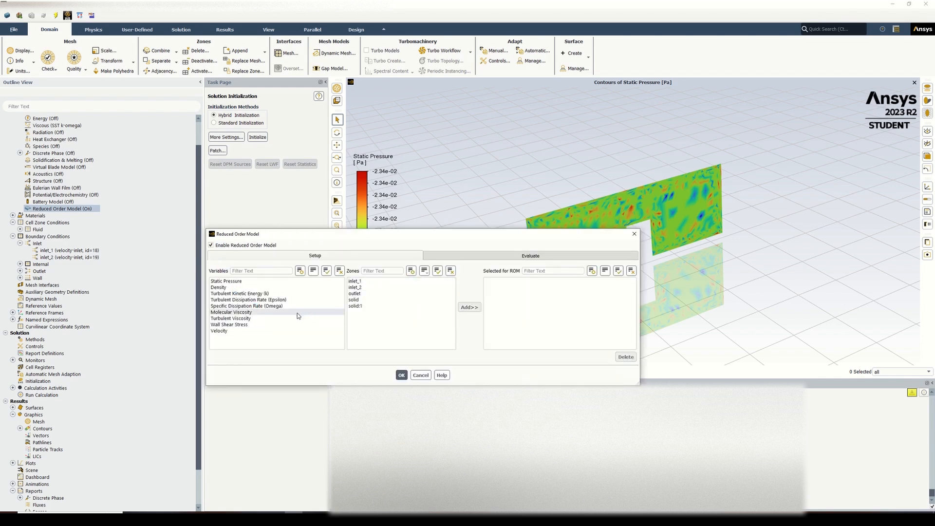
{"action": "left_click", "coordinate": [225, 331]}
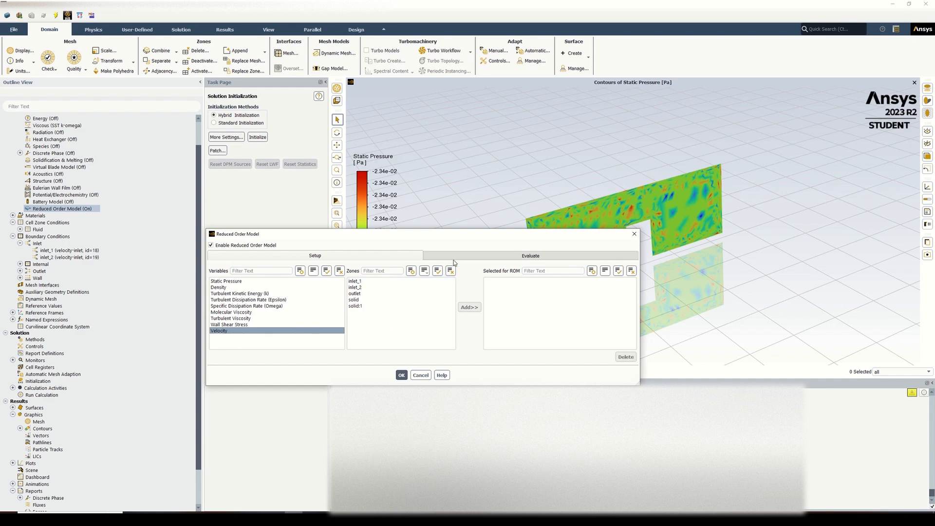
{"action": "left_click", "coordinate": [438, 270]}
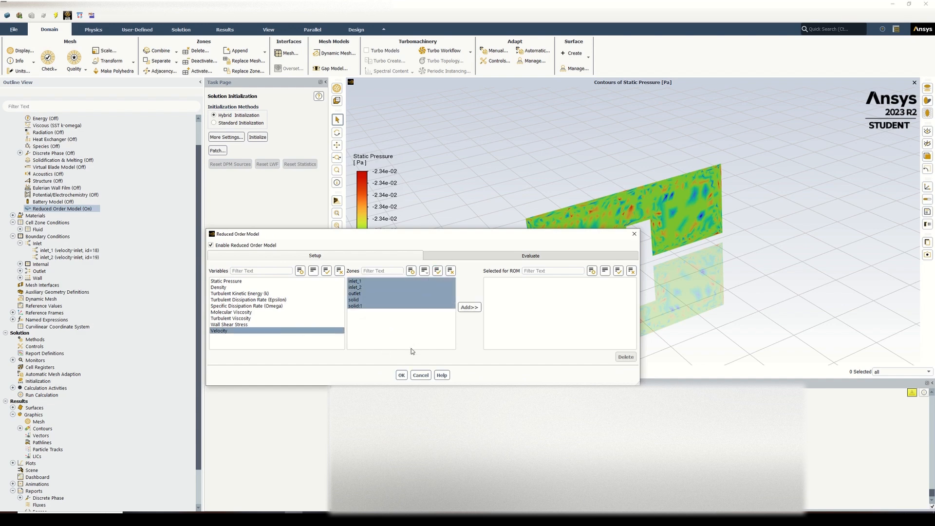
{"action": "left_click", "coordinate": [470, 307]}
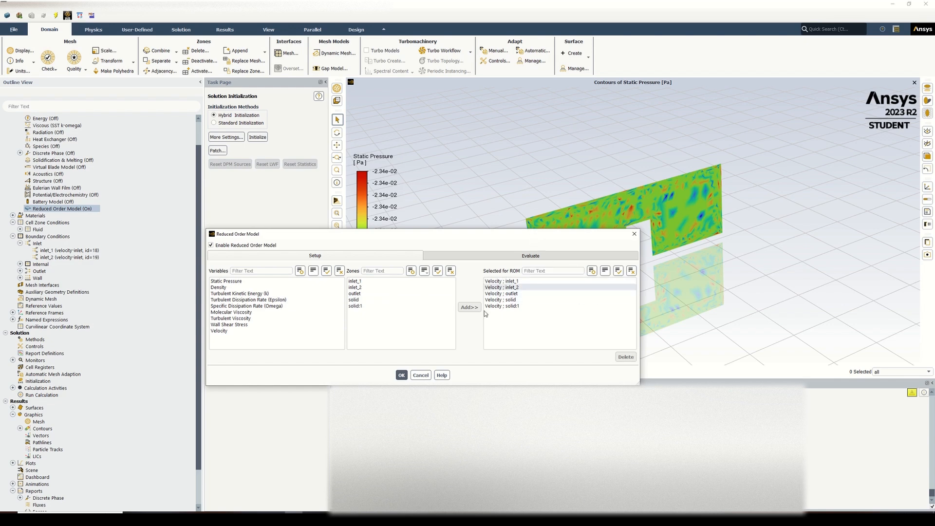
{"action": "left_click", "coordinate": [401, 375]}
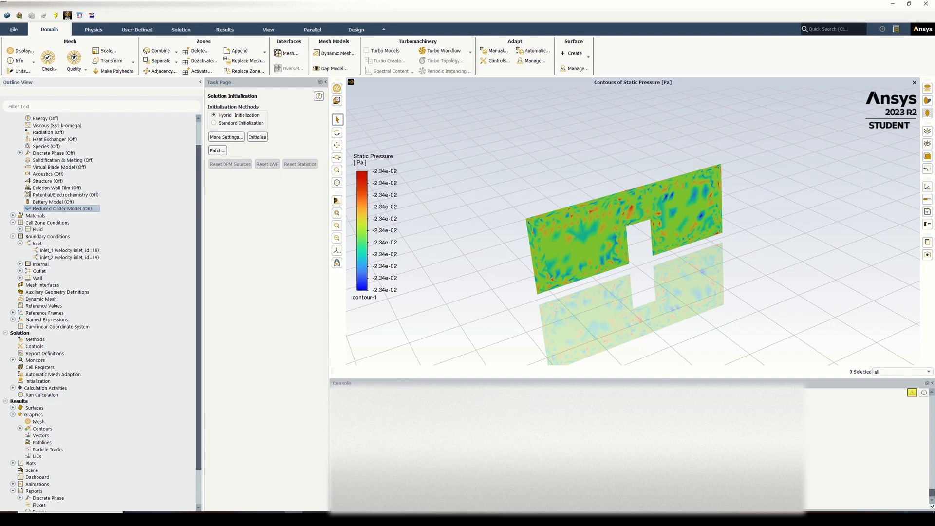
Quit Fluent, return to Workbench and add a 3D ROM system to the project schematic, linked to the Parameter Set.
{"action": "left_click", "coordinate": [926, 4]}
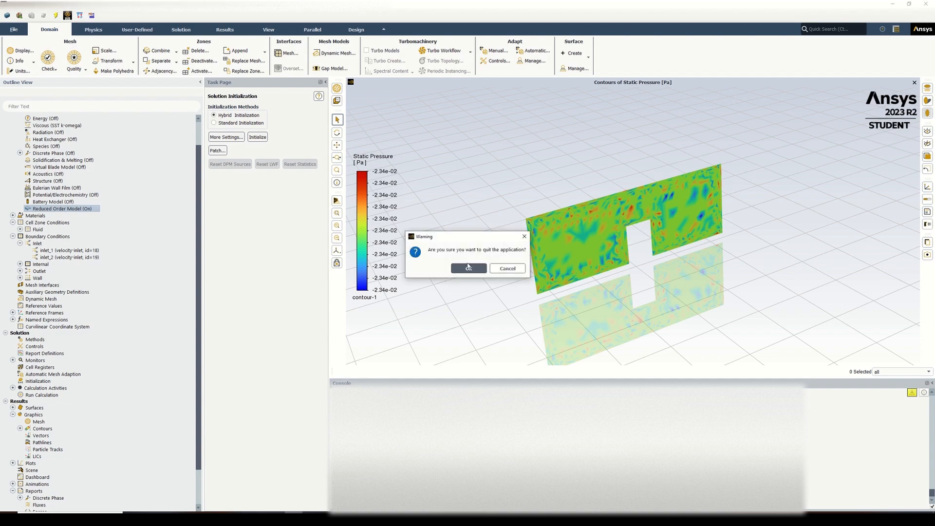
{"action": "left_click", "coordinate": [468, 268]}
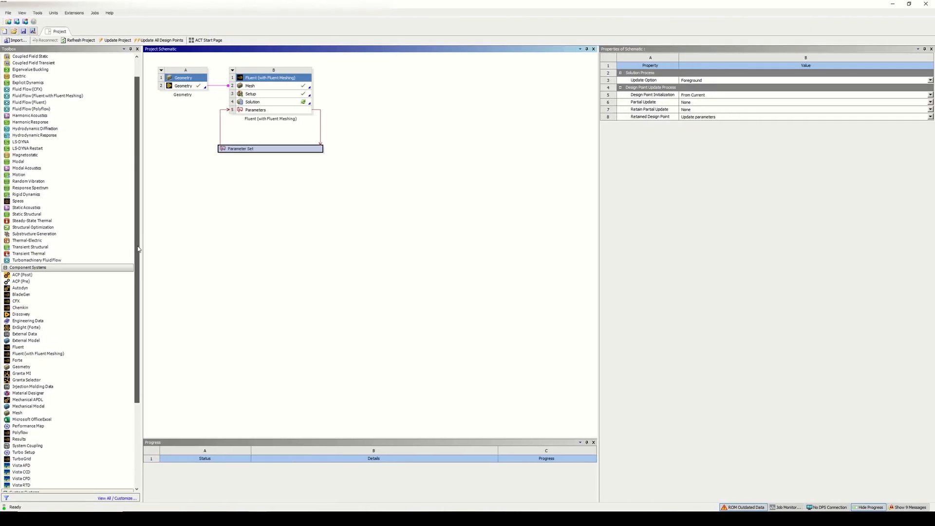
{"action": "left_click_drag", "start_coordinate": [138, 249], "coordinate": [144, 342]}
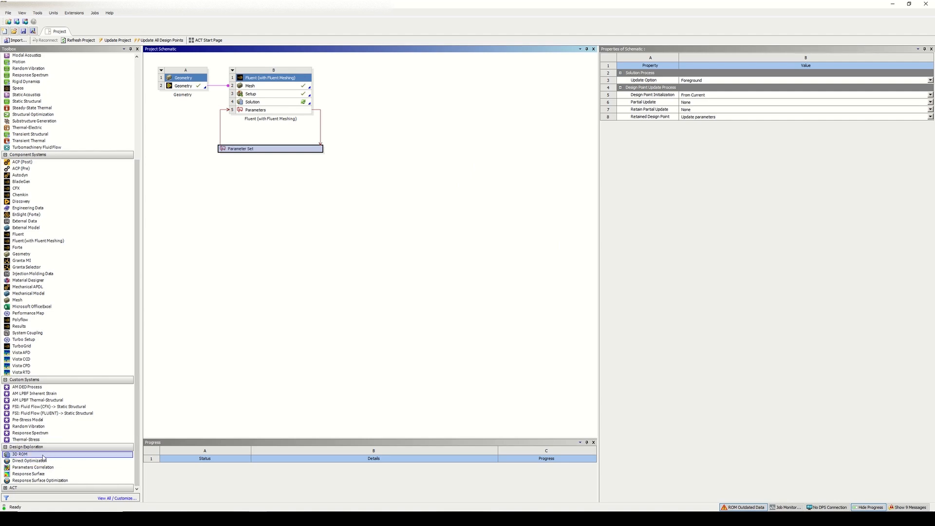
{"action": "left_click_drag", "start_coordinate": [23, 456], "coordinate": [309, 276]}
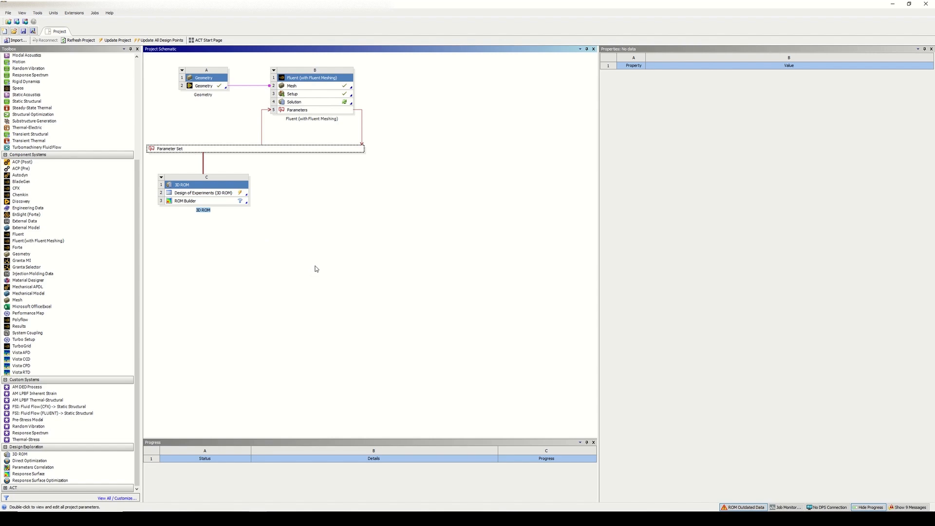
Open the 3D ROM's Design of Experiments for editing and set the upper bound of parameter-1 to 5 m/s.
{"action": "right_click", "coordinate": [197, 197]}
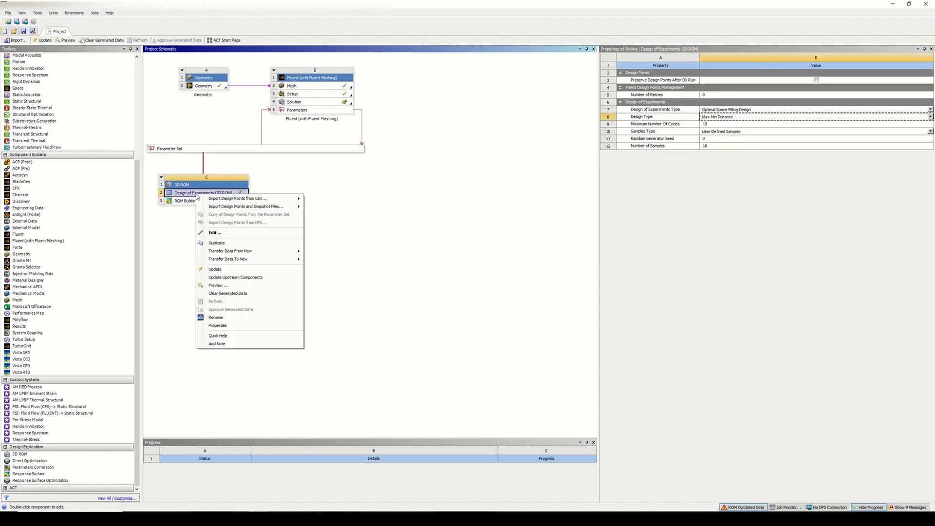
{"action": "mouse_move", "coordinate": [198, 198]}
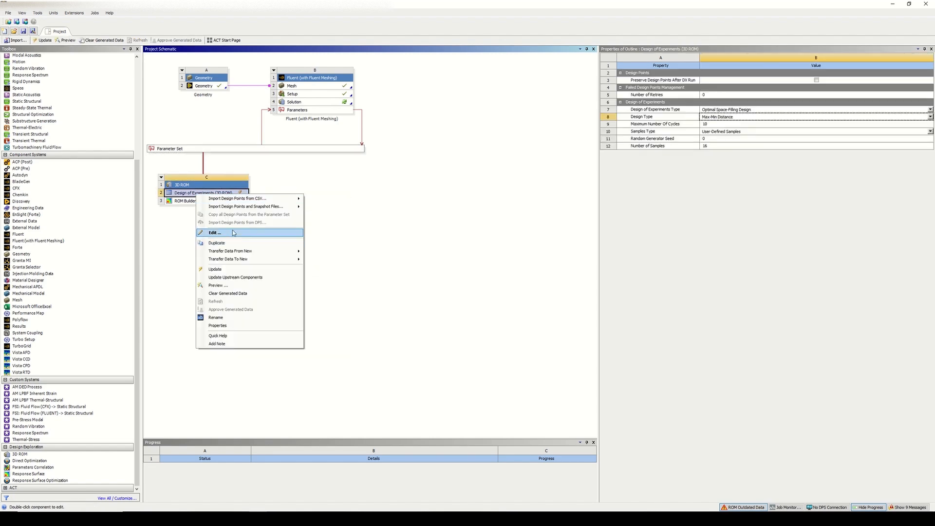
{"action": "left_click", "coordinate": [214, 233]}
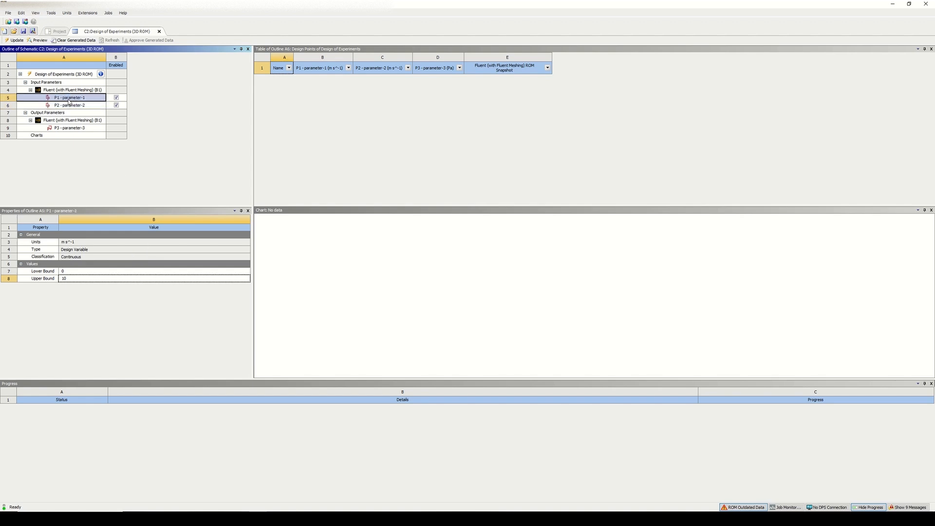
{"action": "left_click", "coordinate": [72, 98]}
{"action": "left_click", "coordinate": [69, 279]}
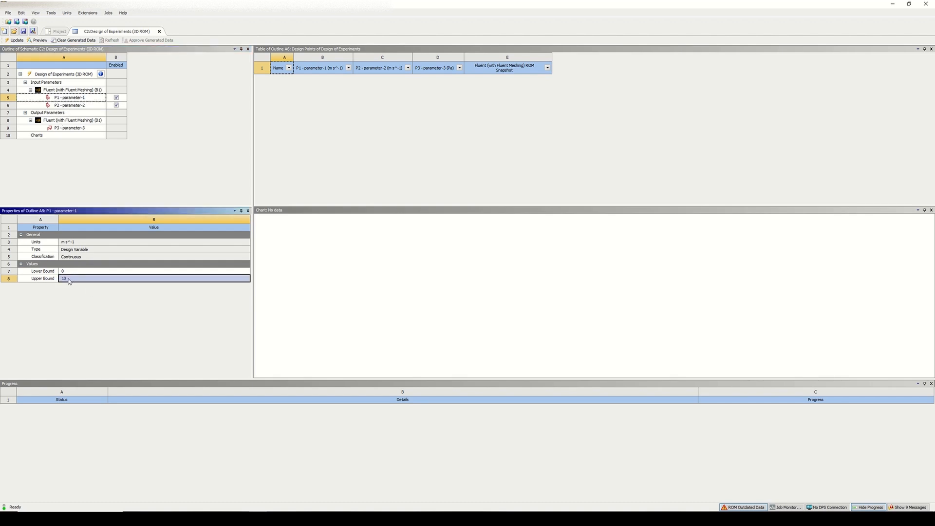
{"action": "type", "text": "5"}
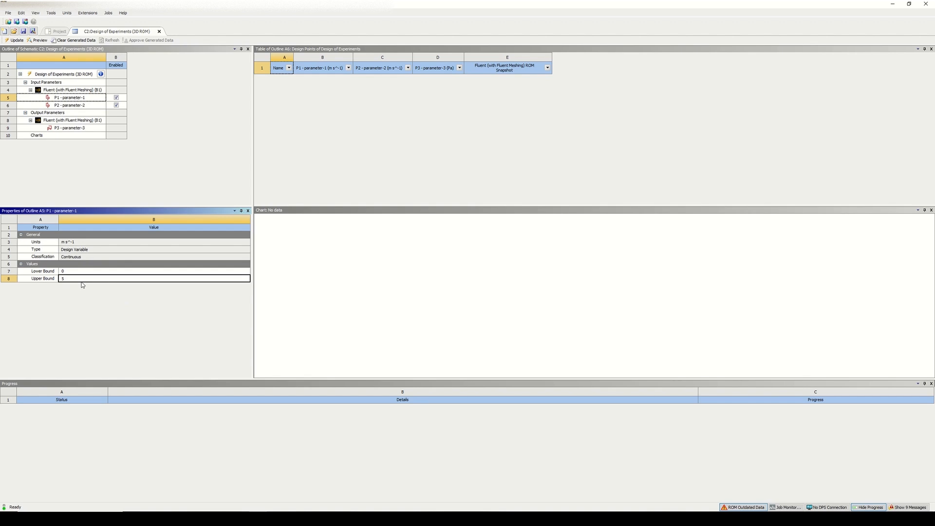
{"action": "key", "text": "Return"}
Set the upper bound of parameter-2 to 5 m/s, preview the design points and close the Design of Experiments.
{"action": "left_click", "coordinate": [78, 105]}
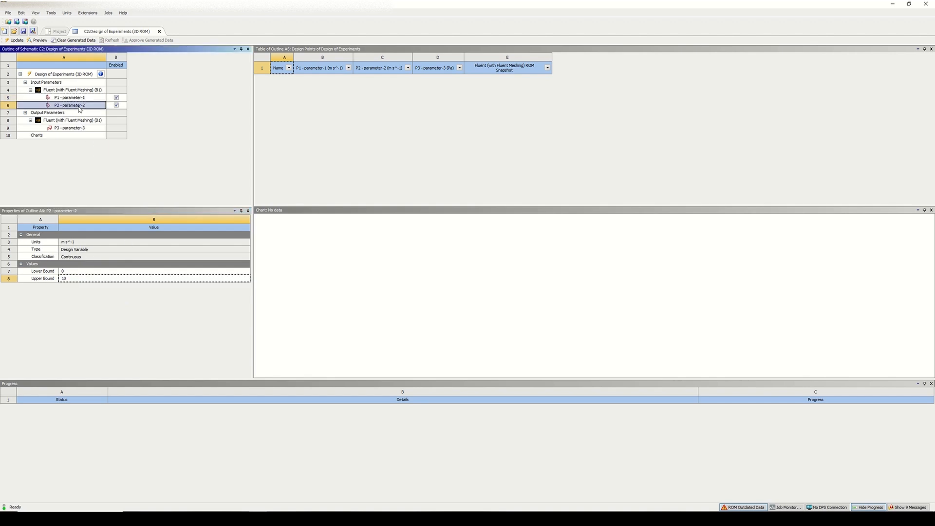
{"action": "left_click", "coordinate": [75, 280]}
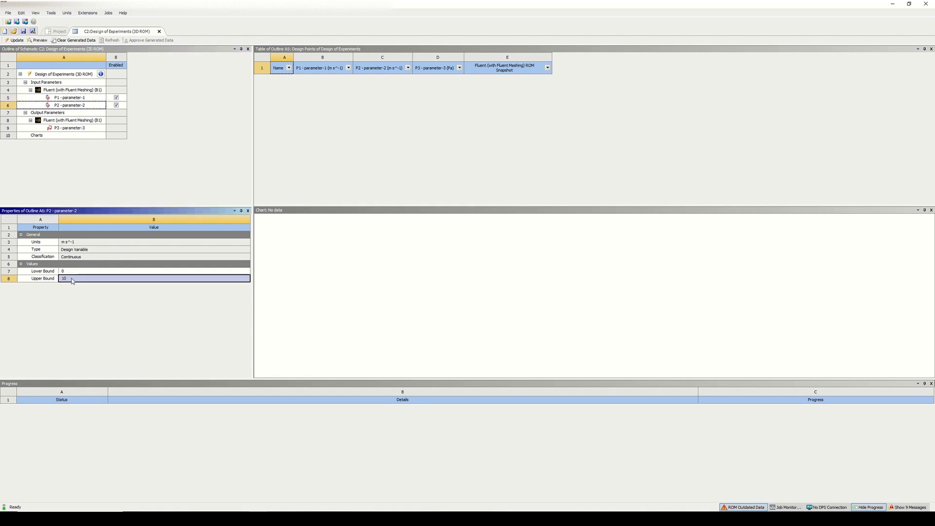
{"action": "type", "text": "5"}
{"action": "key", "text": "Return"}
{"action": "left_click", "coordinate": [38, 40]}
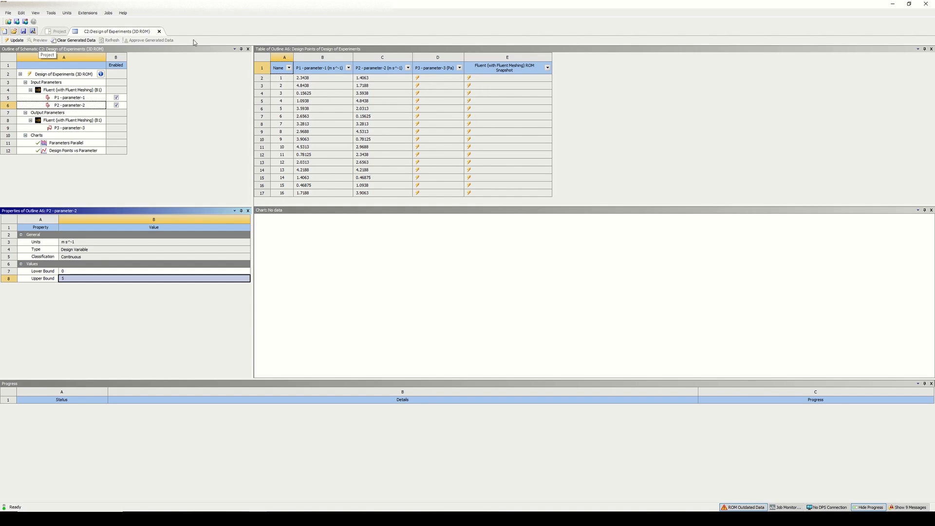
{"action": "left_click", "coordinate": [159, 32]}
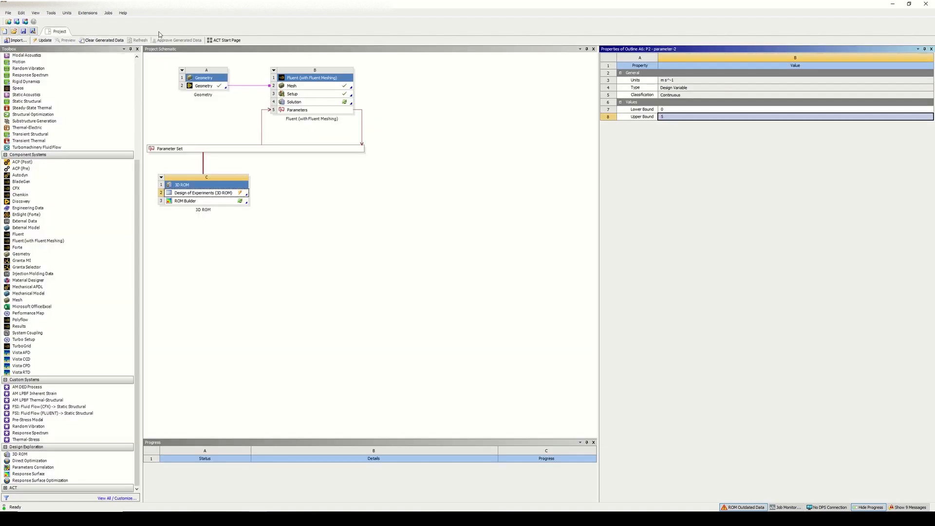
Review the ROM Builder's properties, parameters, refinement points and verification points, and return to the project schematic.
{"action": "left_click", "coordinate": [213, 201]}
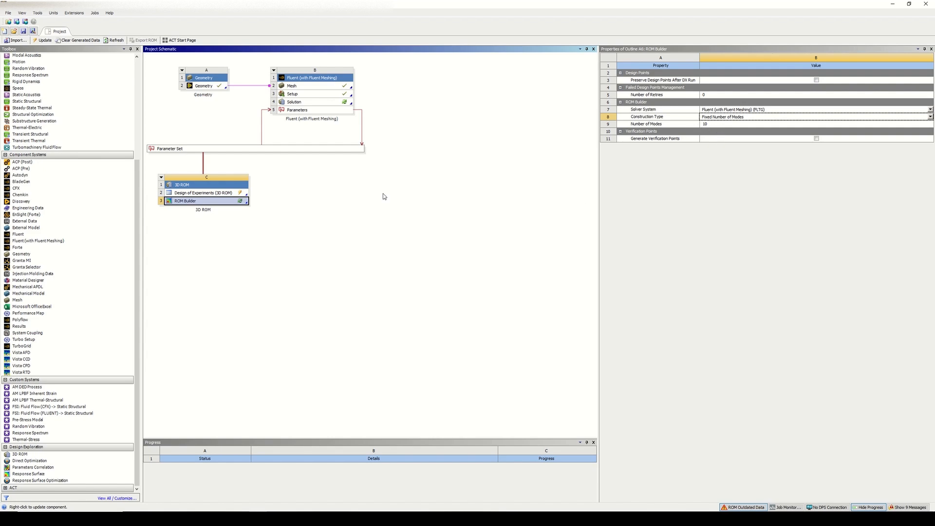
{"action": "right_click", "coordinate": [193, 201]}
{"action": "left_click", "coordinate": [217, 241]}
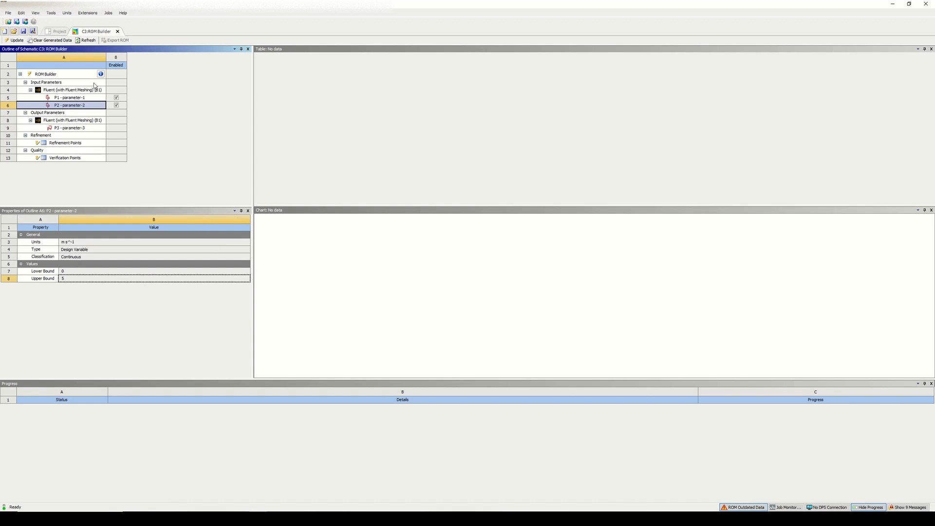
{"action": "left_click", "coordinate": [118, 32]}
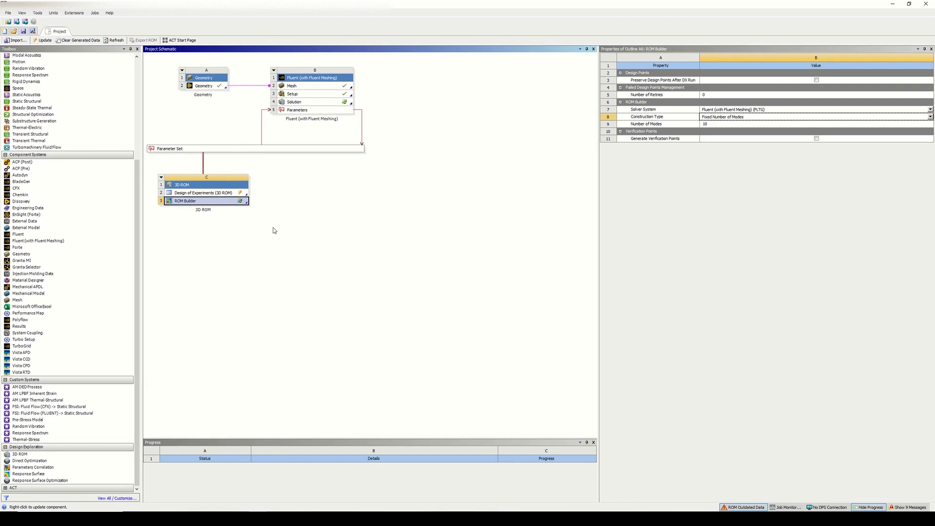
Update the whole project to solve the design points and build the reduced order model.
{"action": "left_click", "coordinate": [267, 239]}
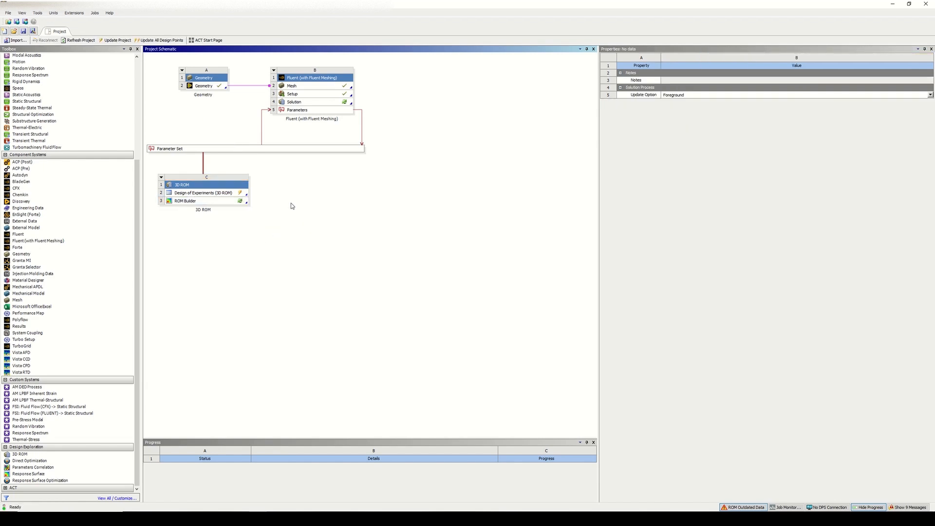
{"action": "left_click", "coordinate": [127, 41]}
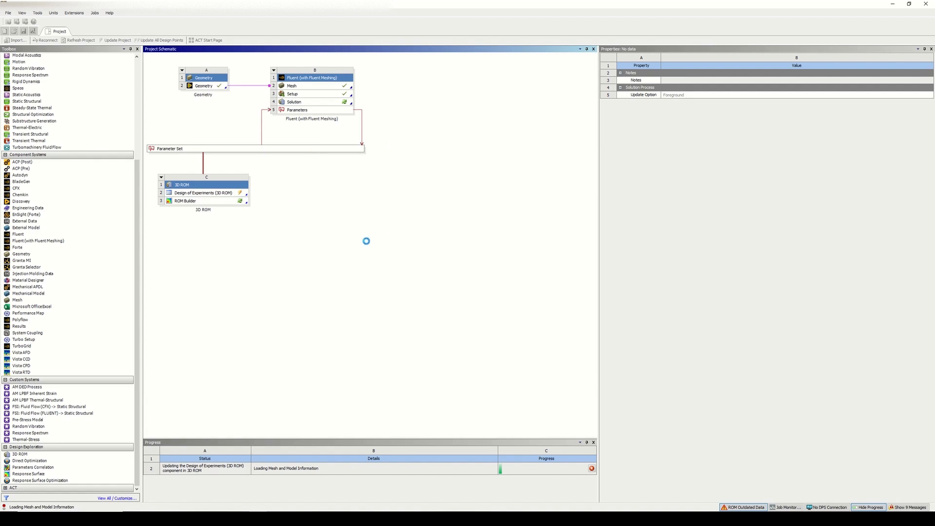
{"action": "mouse_move", "coordinate": [419, 3]}
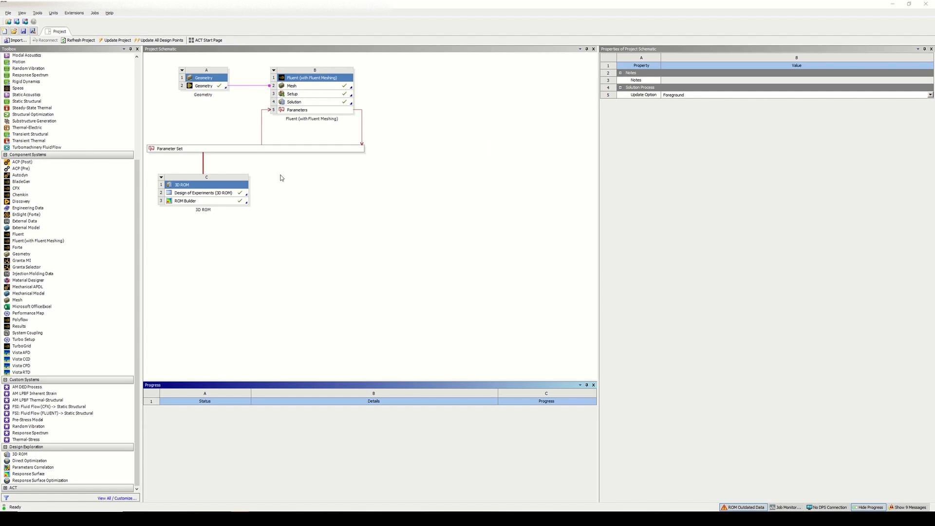
Export the reduced order model from the ROM Builder as a ROM file named temp_rom.
{"action": "left_click", "coordinate": [208, 203]}
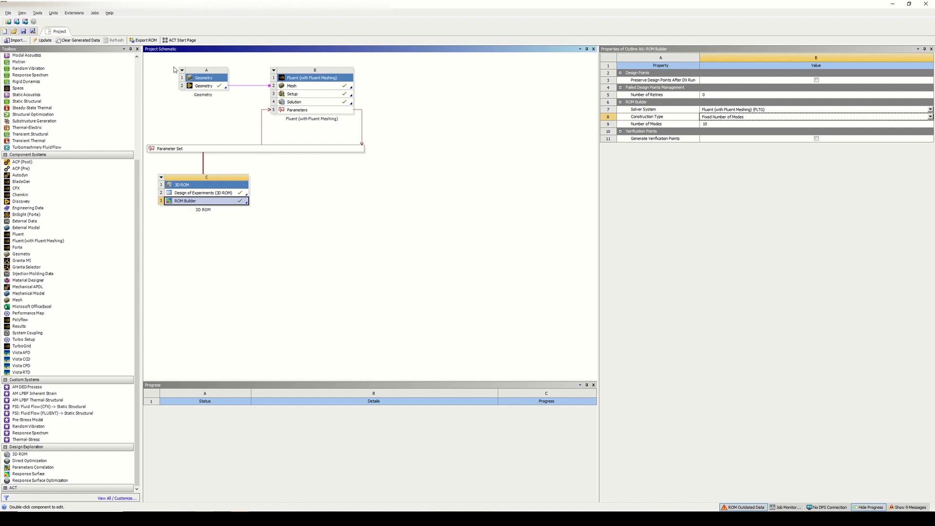
{"action": "left_click", "coordinate": [141, 40]}
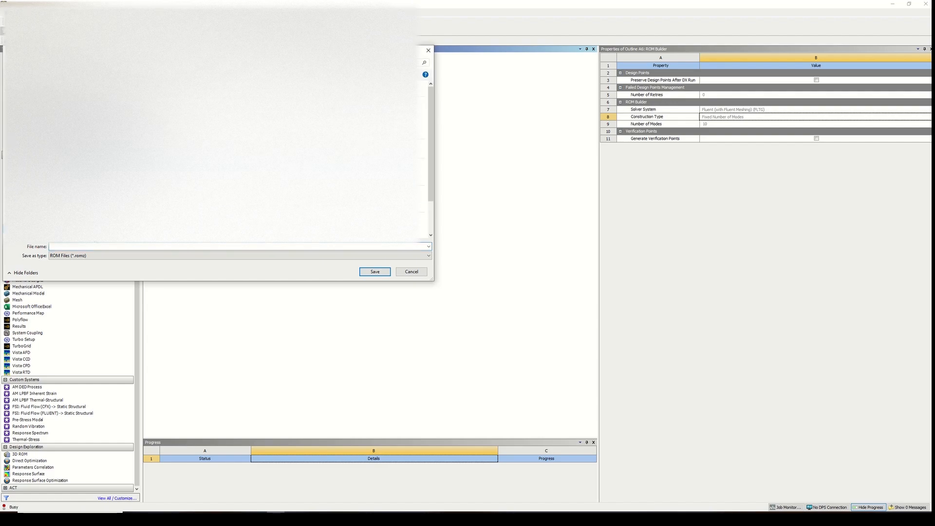
{"action": "type", "text": "te"}
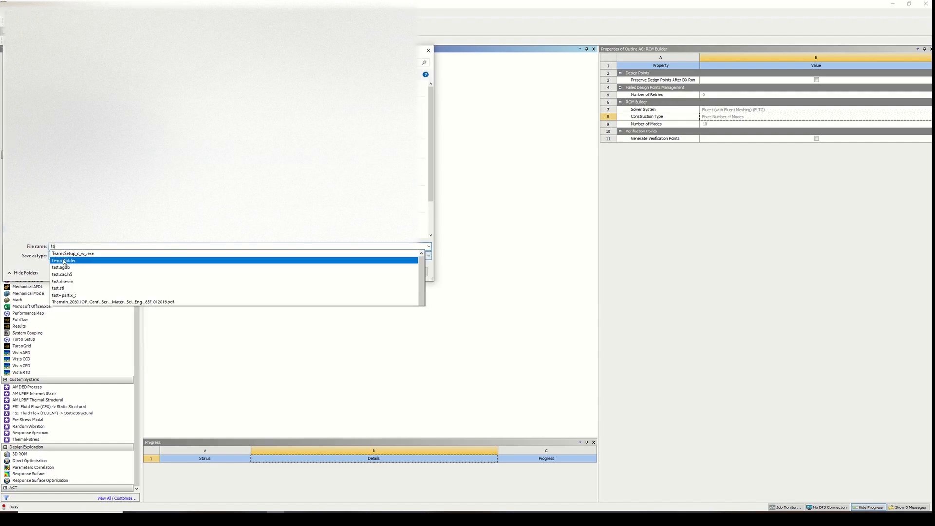
{"action": "type", "text": "mp_rom"}
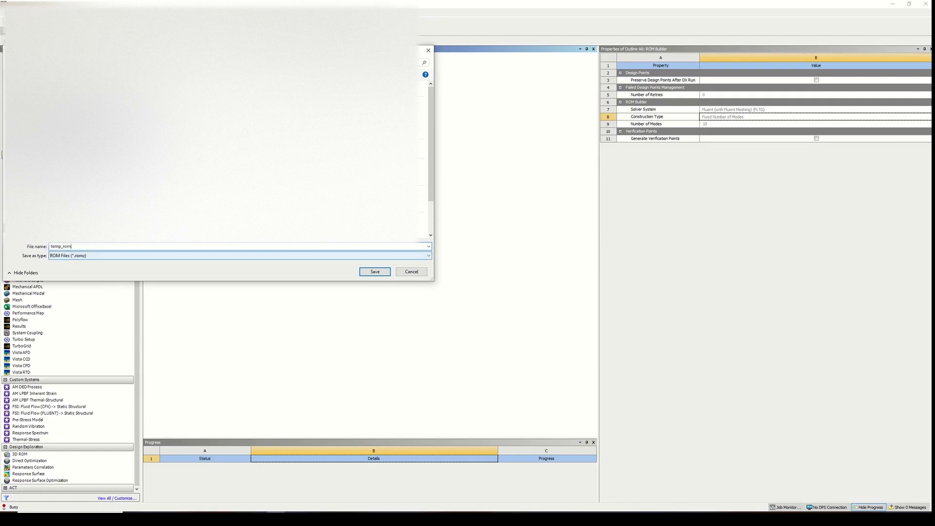
{"action": "key", "text": "Return"}
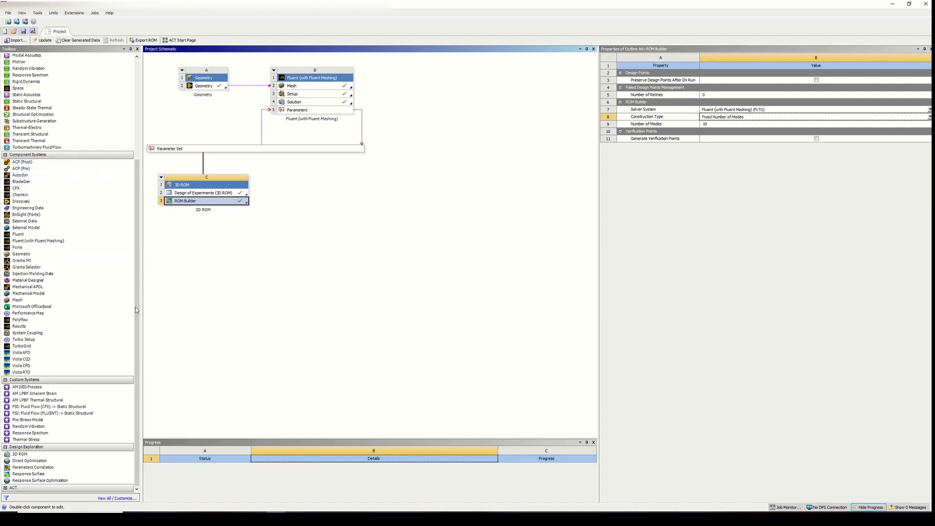
Add a standalone Fluent system to the project schematic and import the ROM file temp_rom.romz into its Setup.
{"action": "left_click_drag", "start_coordinate": [61, 237], "coordinate": [404, 89]}
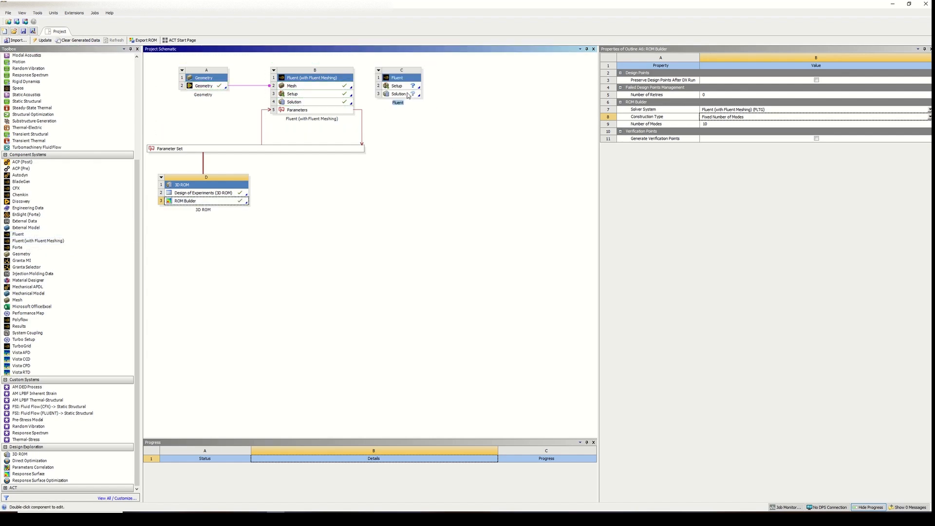
{"action": "right_click", "coordinate": [396, 86]}
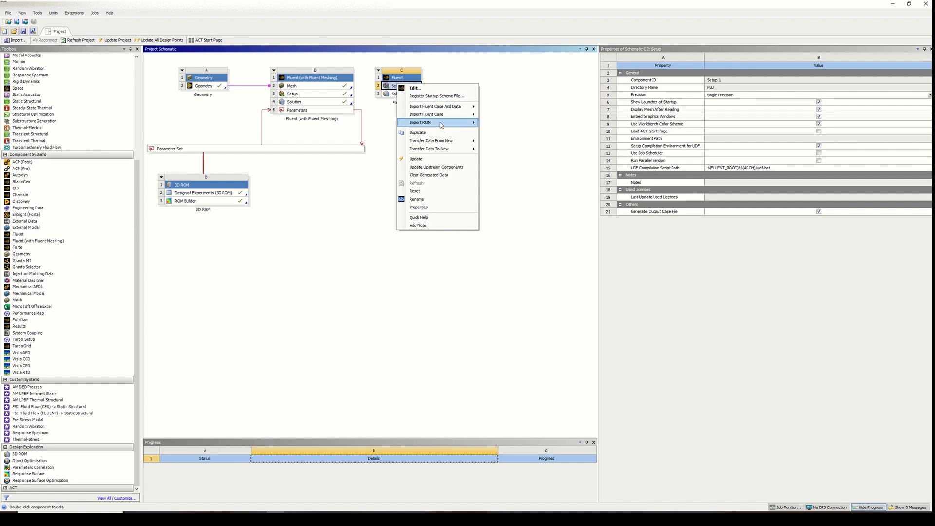
{"action": "mouse_move", "coordinate": [440, 125]}
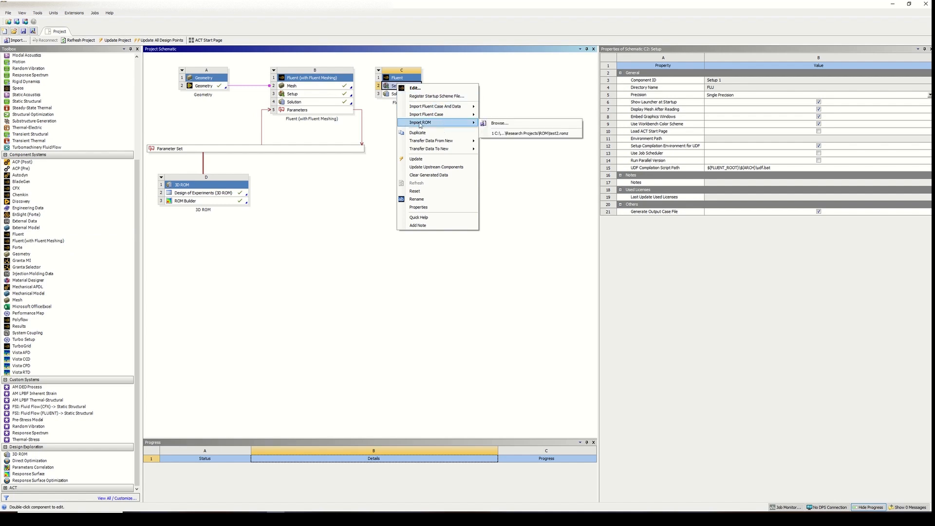
{"action": "left_click", "coordinate": [516, 125]}
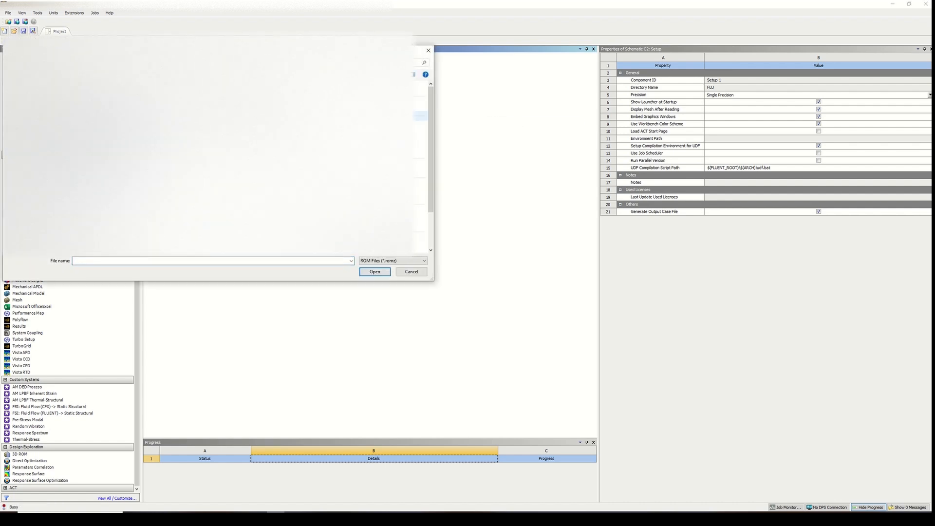
{"action": "type", "text": "temp_rom.romz"}
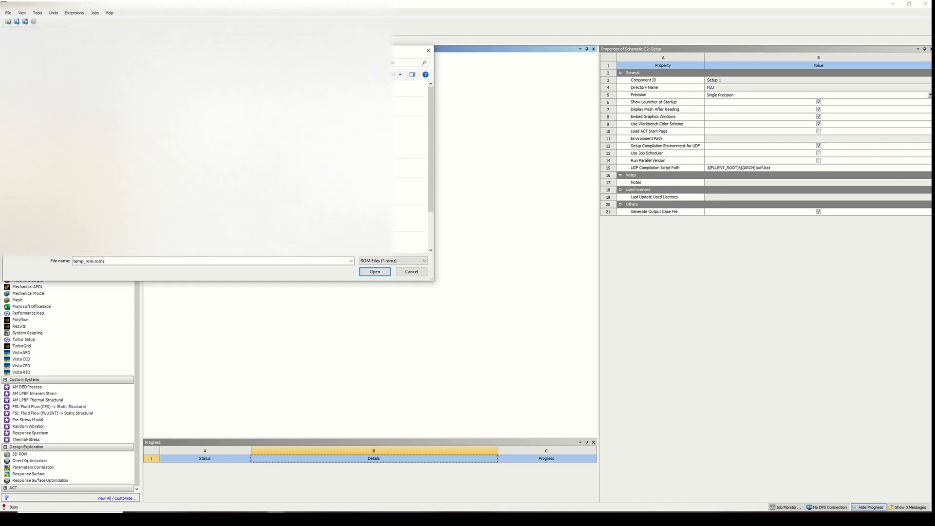
{"action": "left_click", "coordinate": [373, 272]}
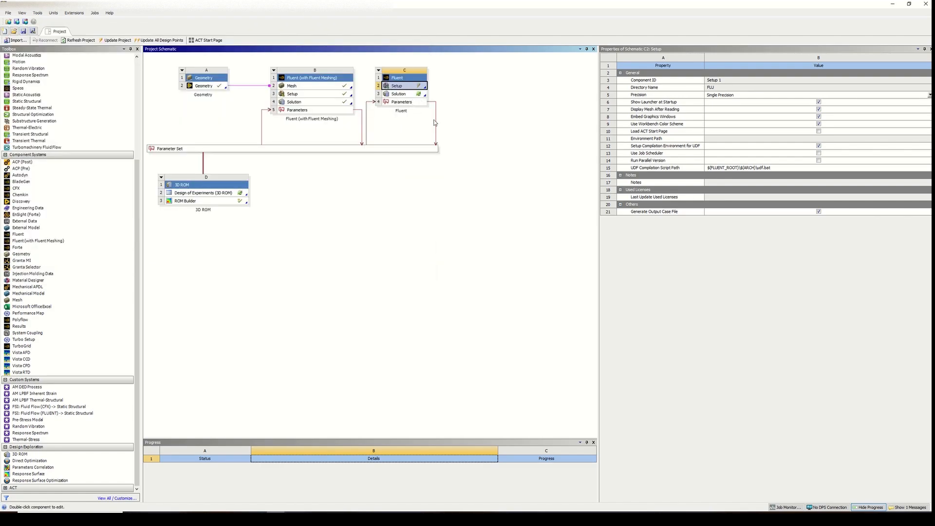
Start Fluent from the standalone system's Setup with the existing launcher settings and inspect the loaded room mesh.
{"action": "double_click", "coordinate": [397, 89]}
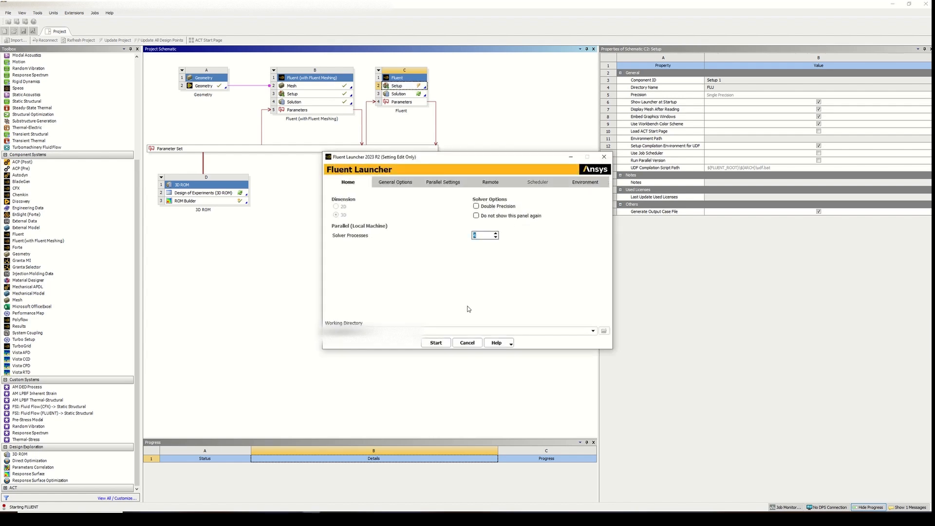
{"action": "left_click", "coordinate": [437, 343]}
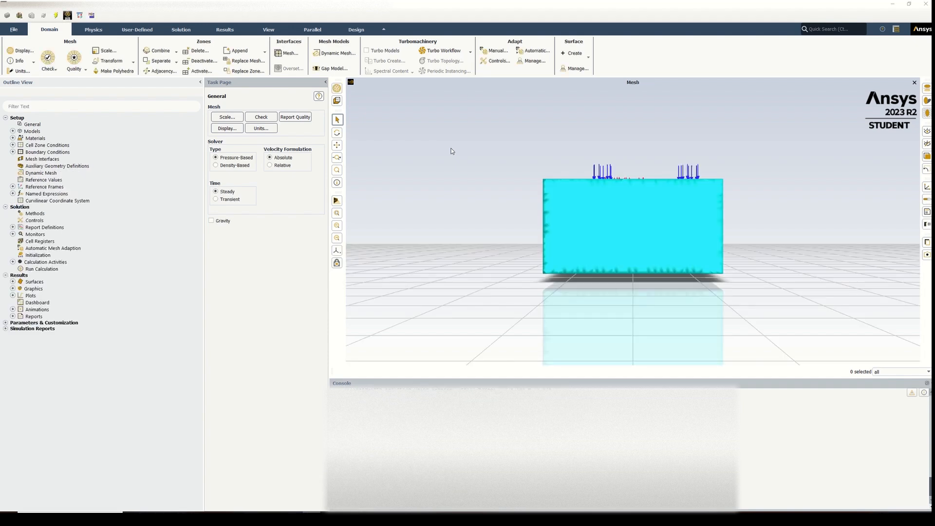
{"action": "left_click_drag", "start_coordinate": [743, 158], "coordinate": [527, 225]}
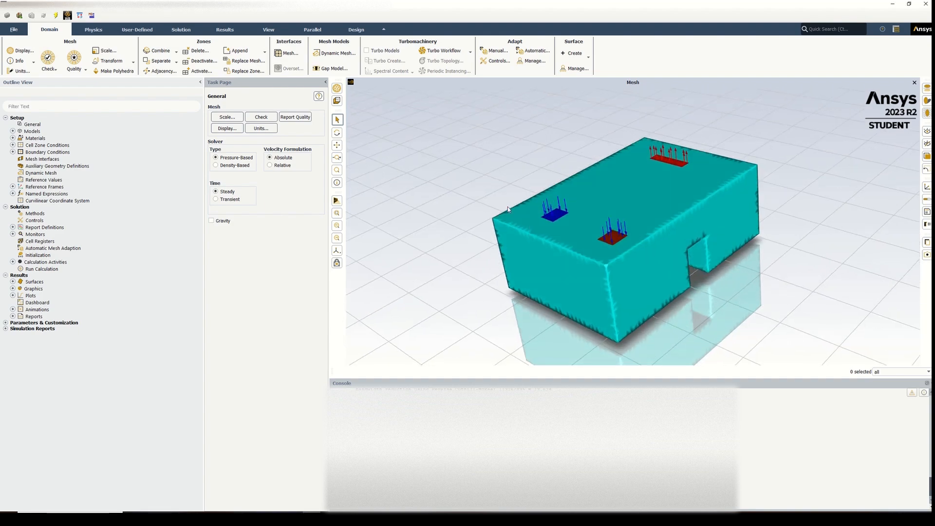
{"action": "left_click_drag", "start_coordinate": [659, 182], "coordinate": [518, 207]}
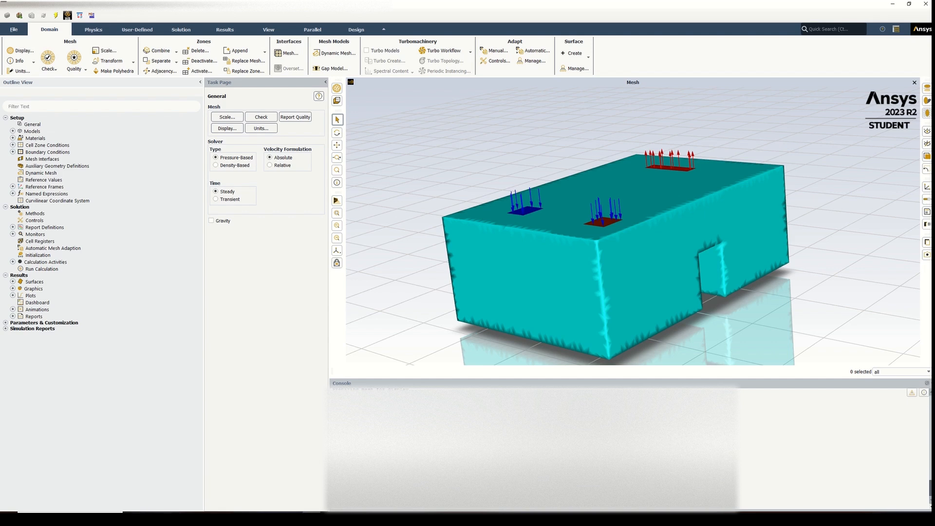
Check that the Reduced Order Model is listed among the models, and initialize the solution with Hybrid Initialization.
{"action": "left_click", "coordinate": [13, 131]}
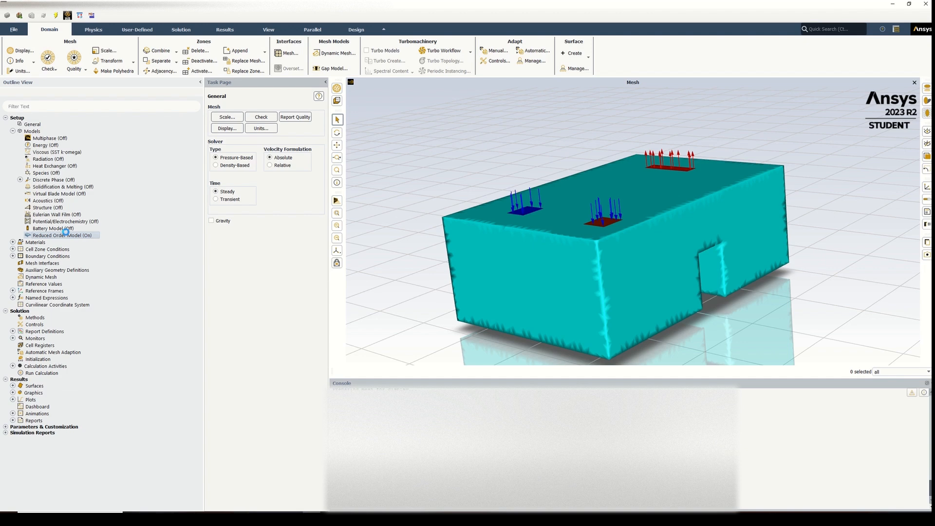
{"action": "left_click", "coordinate": [13, 392]}
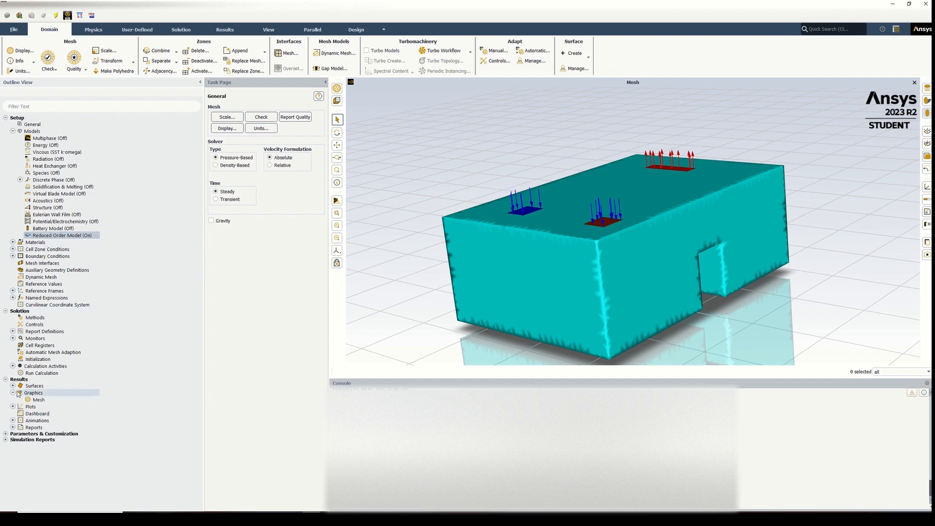
{"action": "left_click", "coordinate": [39, 359]}
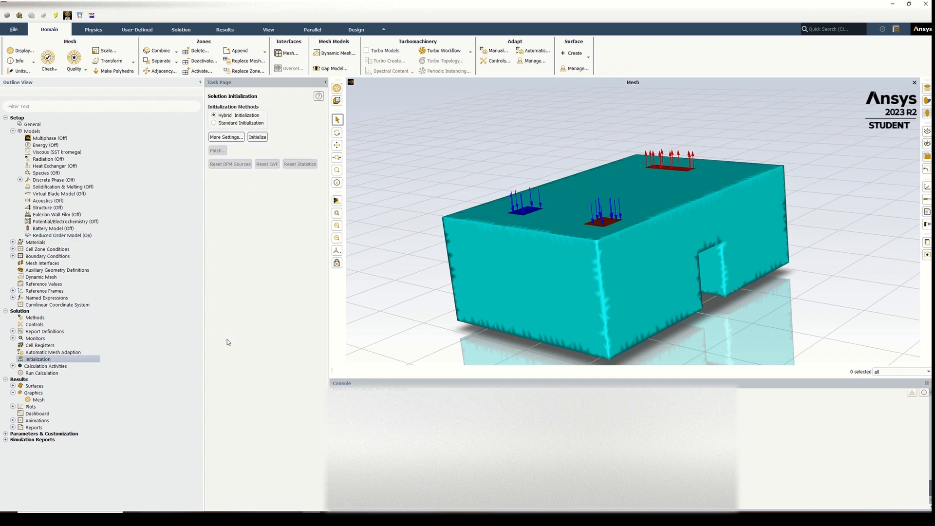
{"action": "left_click", "coordinate": [257, 137]}
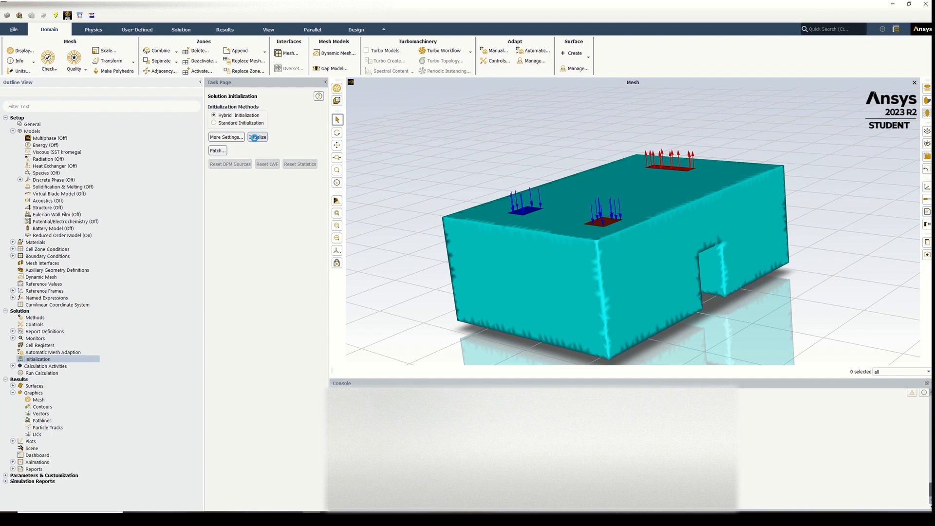
Create and display a filled contour of Velocity Magnitude on the plane-4 surface only.
{"action": "left_click_drag", "start_coordinate": [657, 248], "coordinate": [598, 245]}
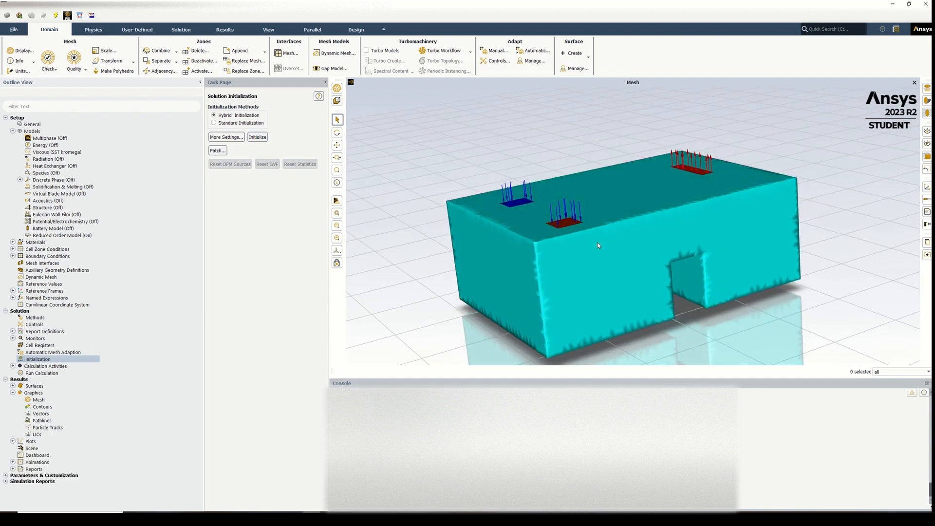
{"action": "right_click", "coordinate": [42, 406]}
{"action": "left_click", "coordinate": [66, 412]}
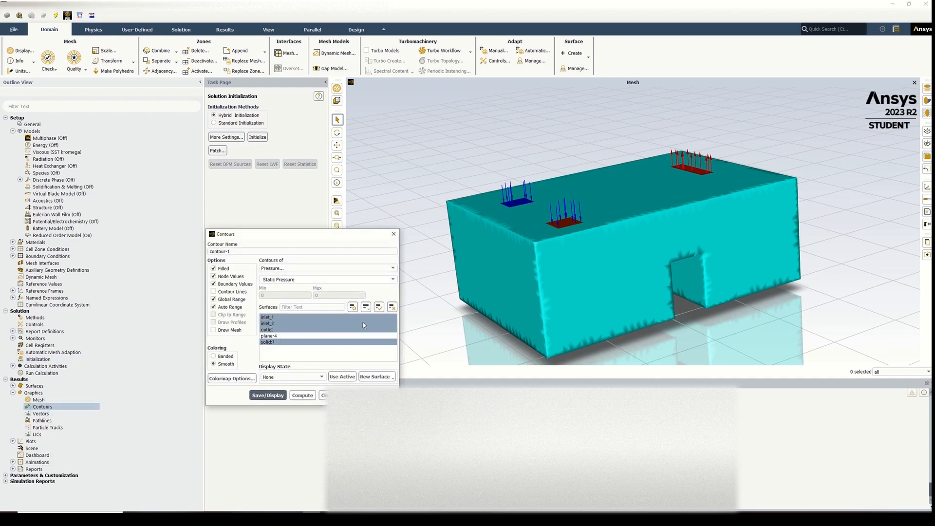
{"action": "left_click", "coordinate": [392, 307]}
{"action": "left_click", "coordinate": [269, 335]}
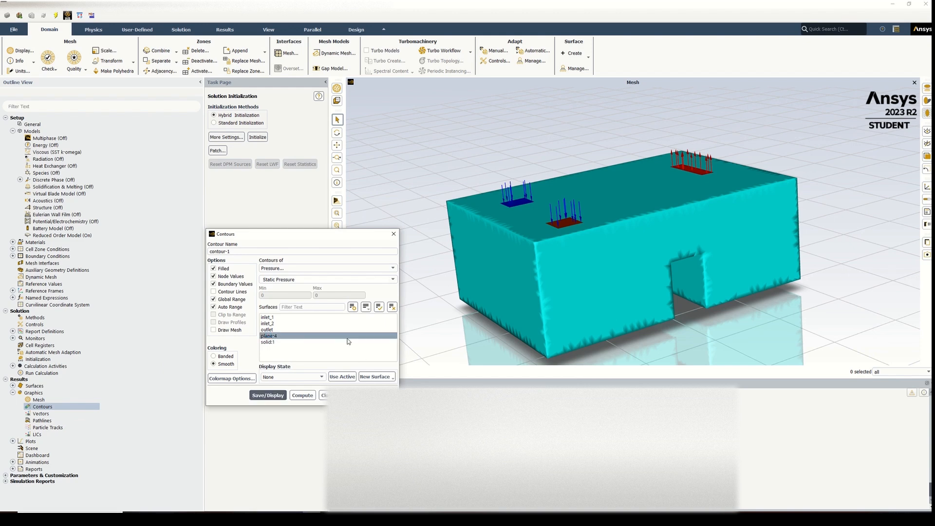
{"action": "left_click", "coordinate": [381, 268]}
{"action": "left_click", "coordinate": [335, 287]}
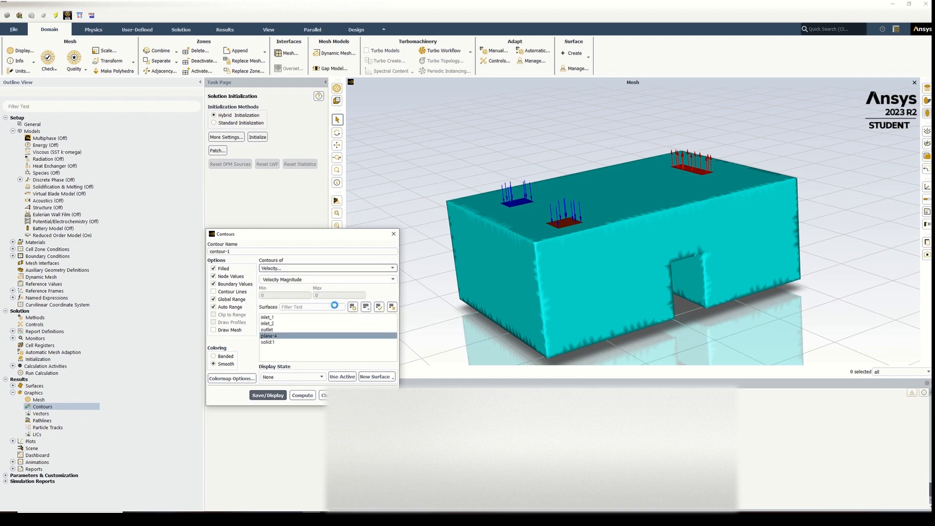
{"action": "left_click", "coordinate": [268, 395]}
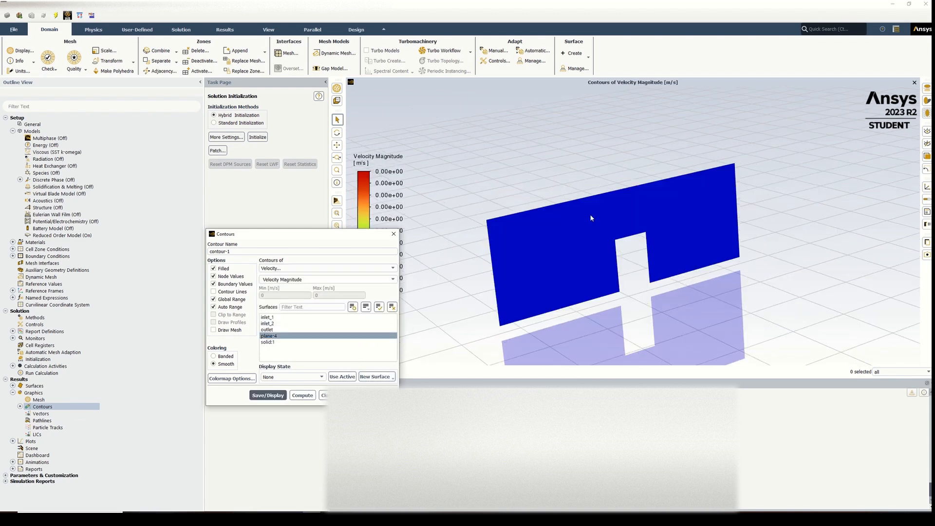
{"action": "middle_click_drag", "start_coordinate": [573, 219], "coordinate": [584, 231]}
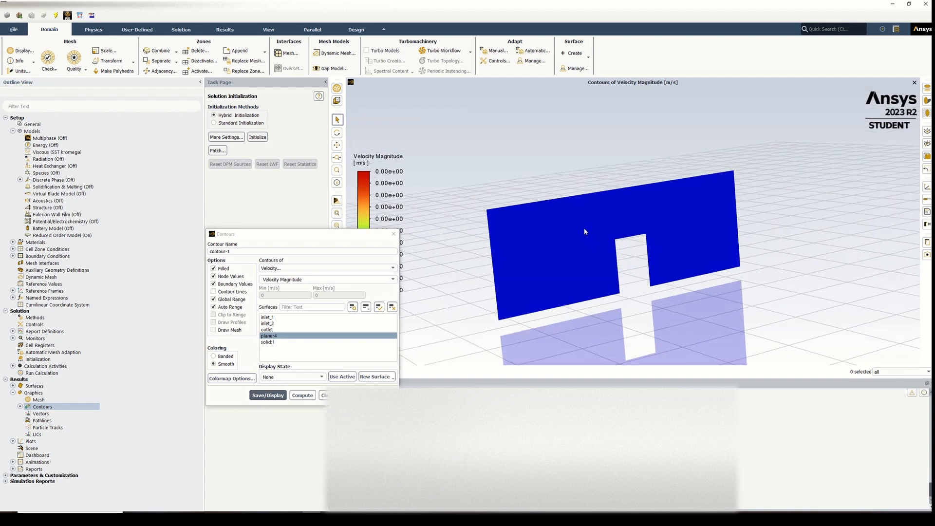
{"action": "left_click", "coordinate": [394, 234]}
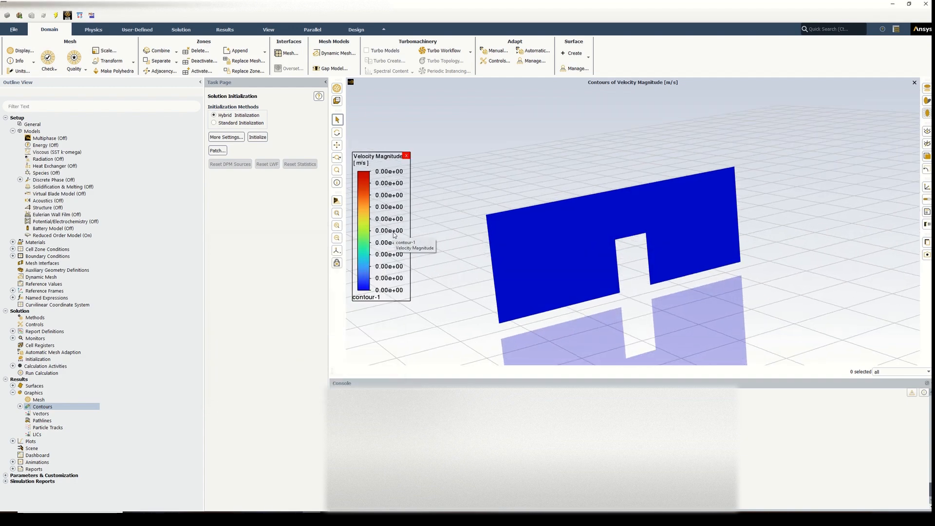
Evaluate the Reduced Order Model with parameter-1 set to 2 m/s and parameter-2 set to 1 m/s, and accept.
{"action": "double_click", "coordinate": [86, 237]}
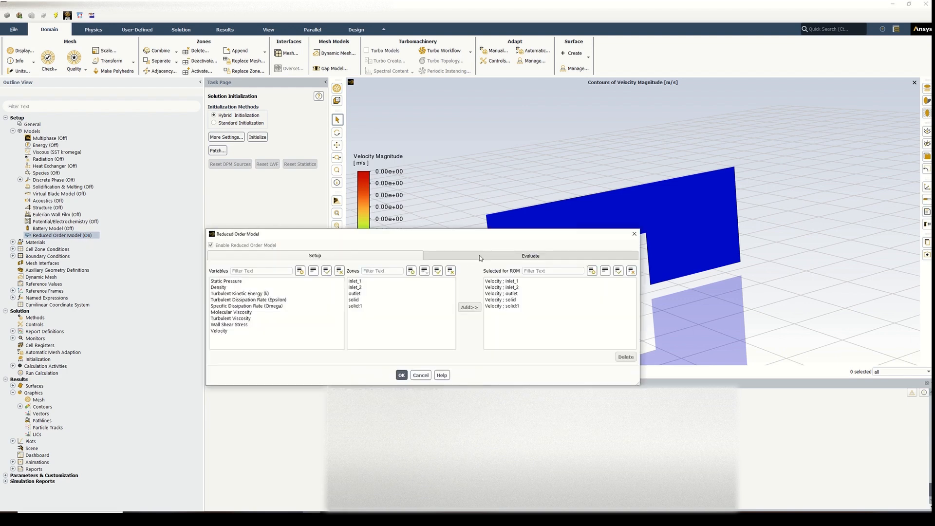
{"action": "left_click", "coordinate": [479, 257]}
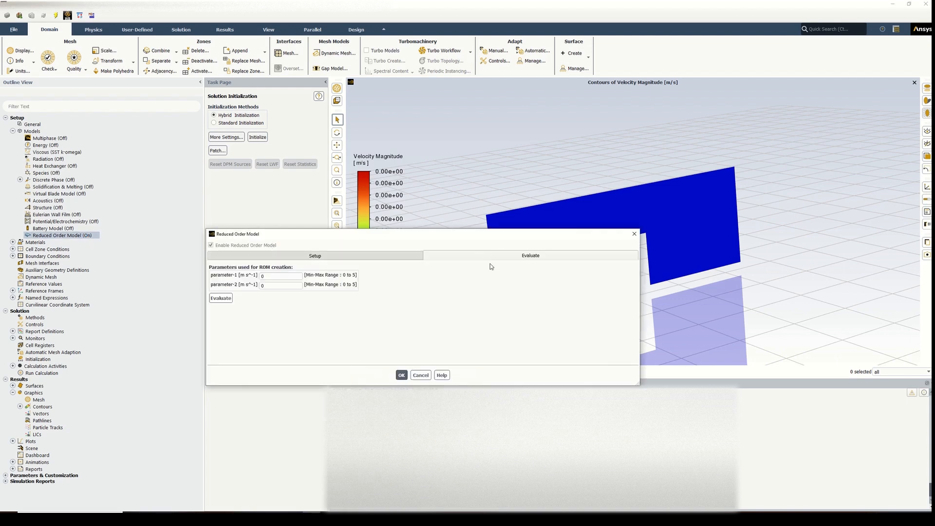
{"action": "left_click_drag", "start_coordinate": [452, 235], "coordinate": [372, 166]}
{"action": "left_click_drag", "start_coordinate": [559, 247], "coordinate": [451, 247]}
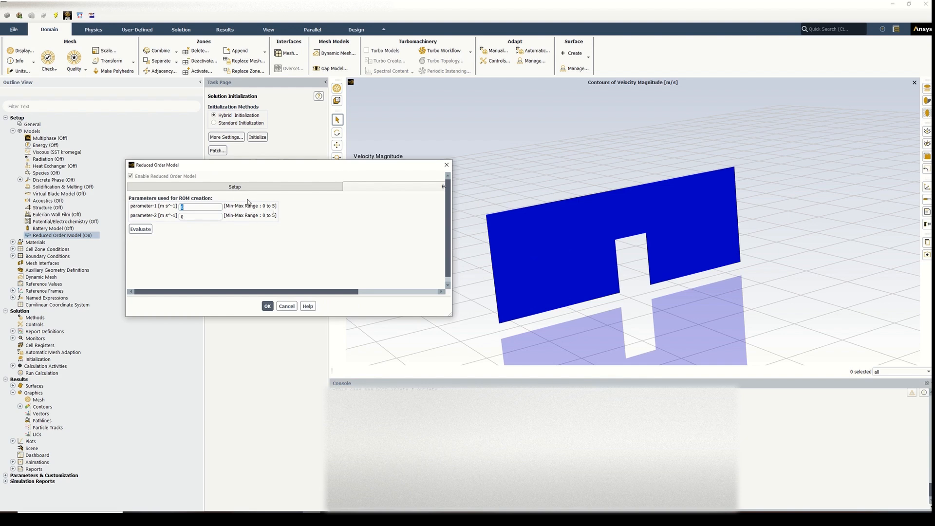
{"action": "type", "text": "2"}
{"action": "key", "text": "Tab"}
{"action": "type", "text": "1"}
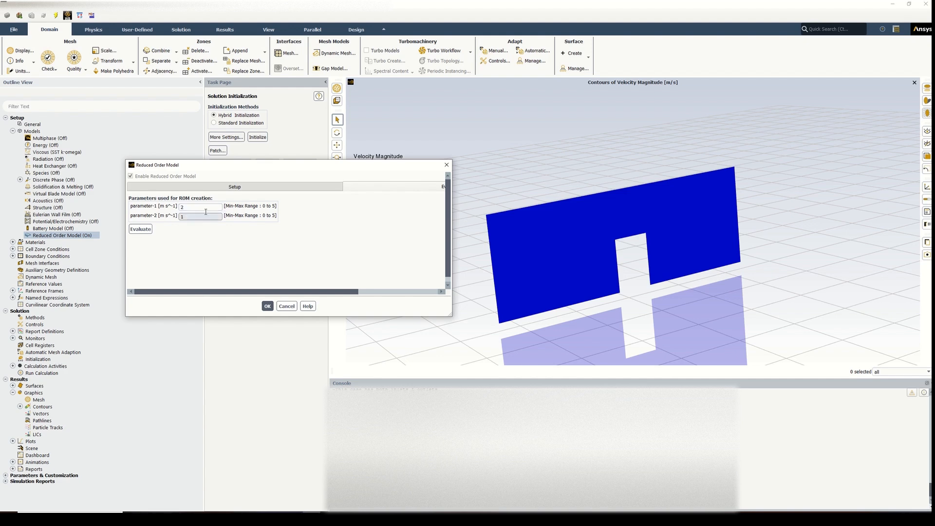
{"action": "left_click", "coordinate": [141, 229]}
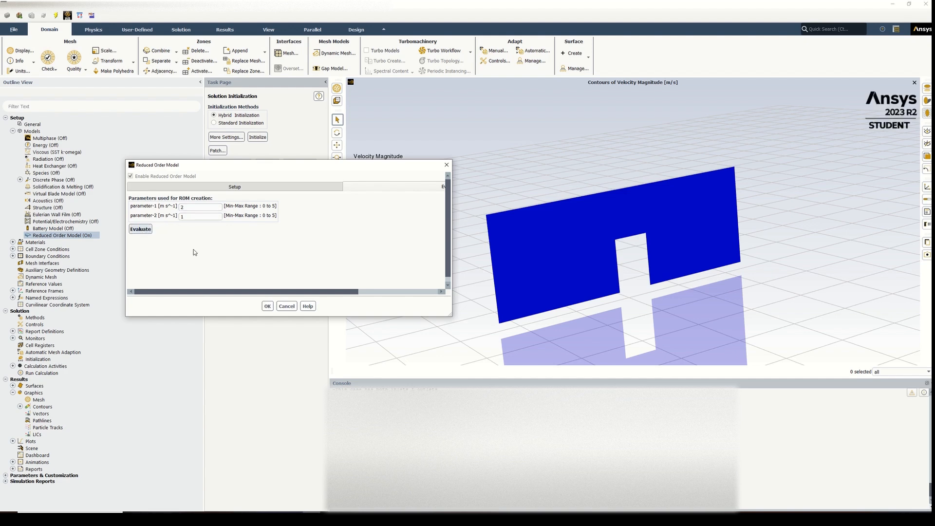
{"action": "left_click", "coordinate": [268, 307]}
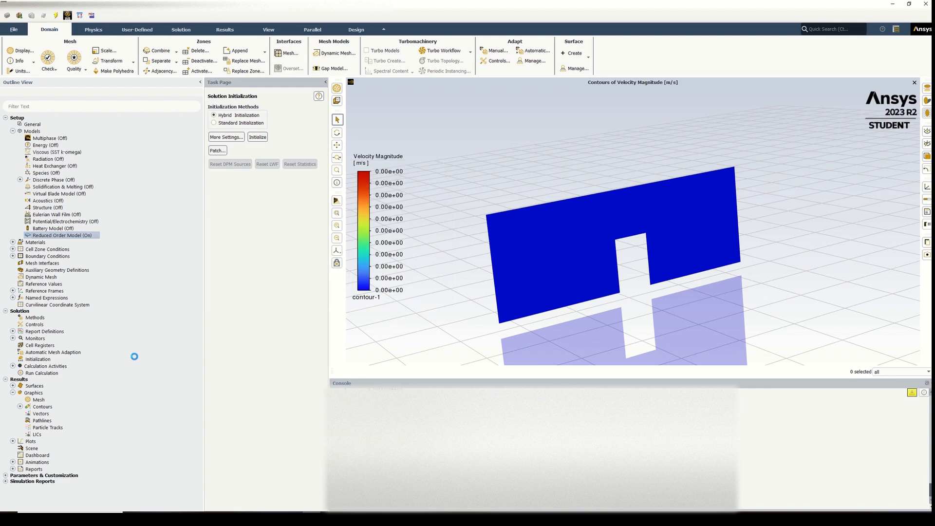
Edit contour-1 to show Velocity Magnitude [ROM] from the ROM Cell Functions on plane-4 and display it.
{"action": "left_click", "coordinate": [20, 407]}
{"action": "left_click", "coordinate": [61, 414]}
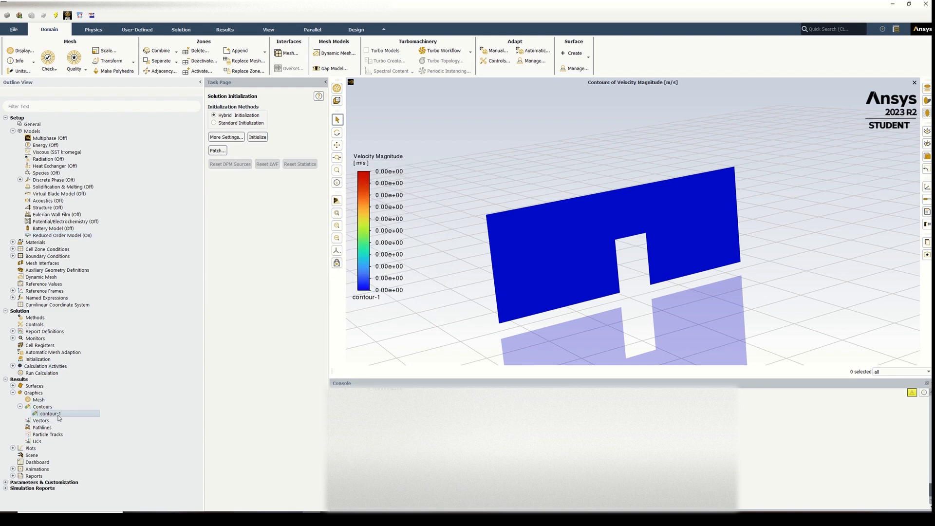
{"action": "right_click", "coordinate": [71, 418]}
{"action": "left_click", "coordinate": [92, 421]}
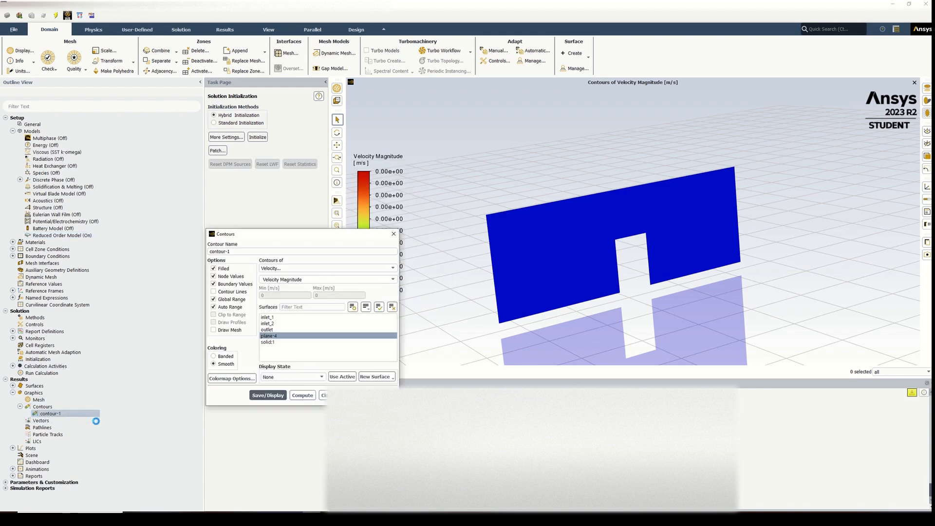
{"action": "left_click", "coordinate": [392, 269]}
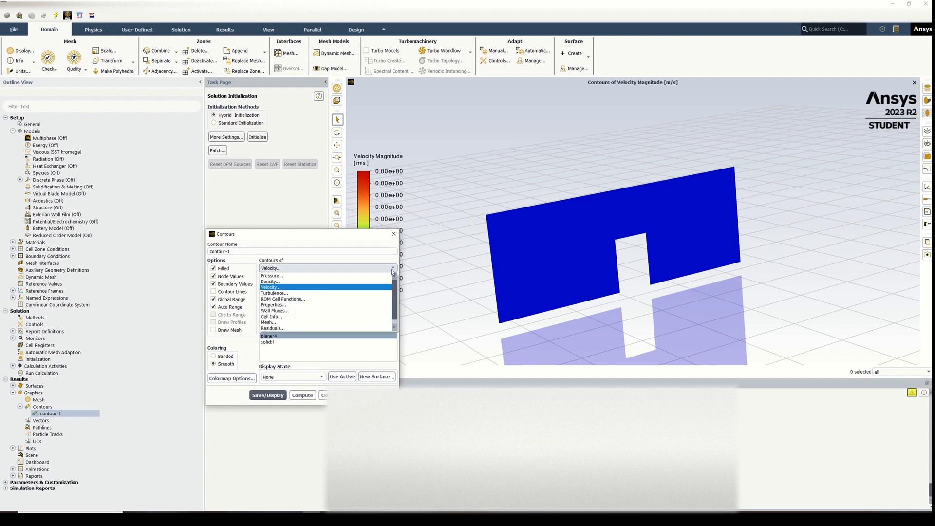
{"action": "left_click", "coordinate": [287, 300]}
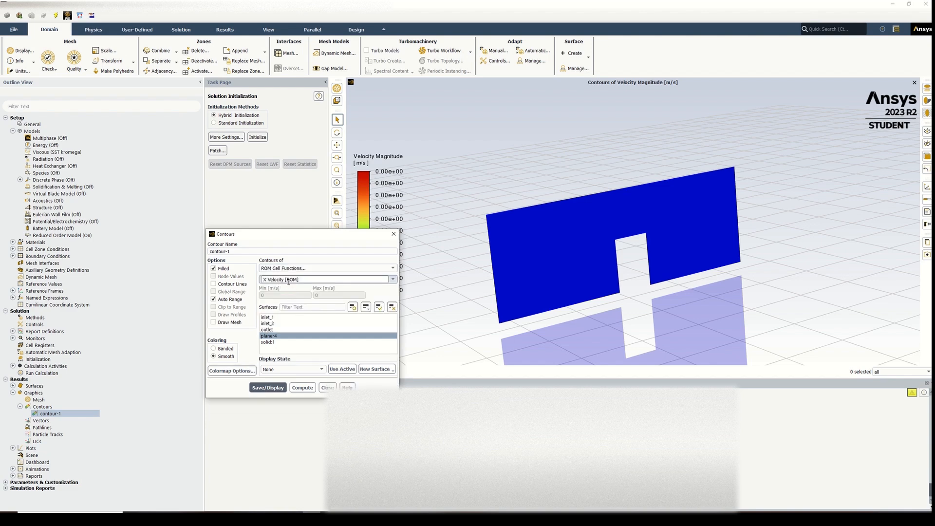
{"action": "left_click", "coordinate": [393, 279]}
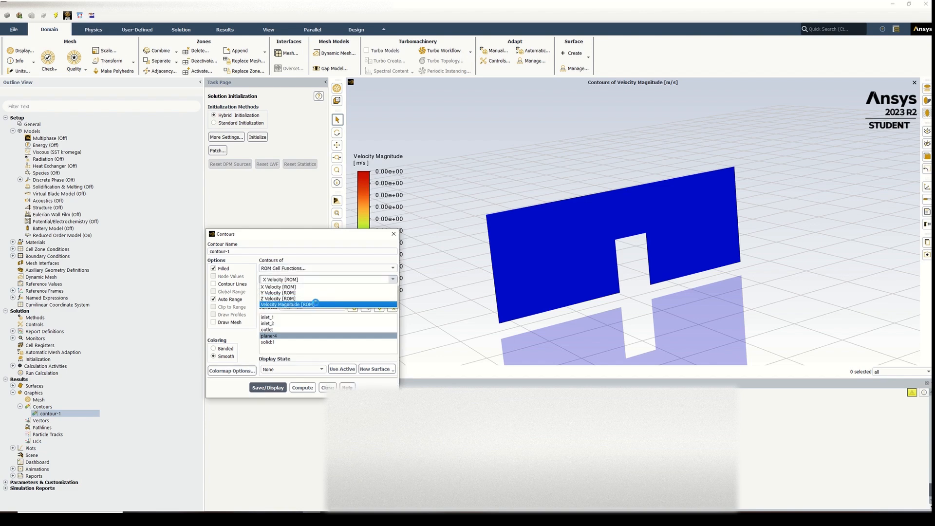
{"action": "left_click", "coordinate": [316, 304]}
{"action": "left_click", "coordinate": [269, 388]}
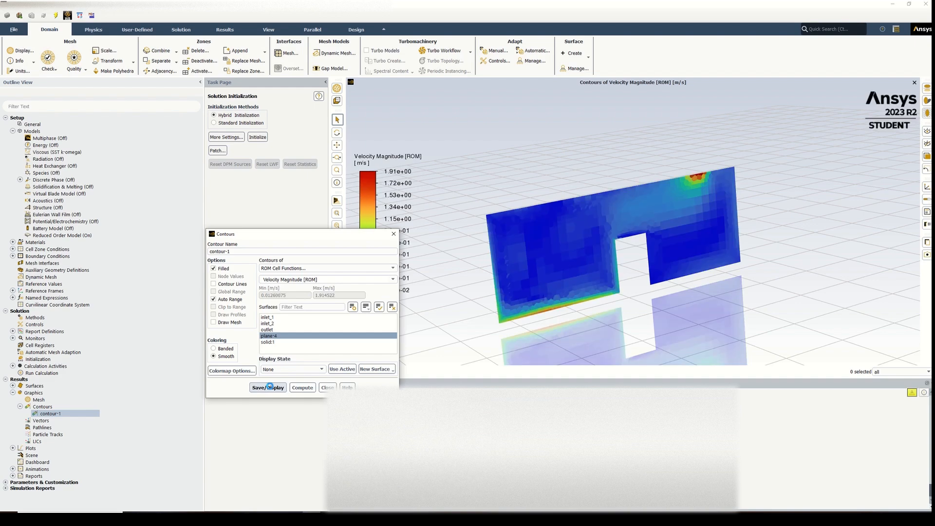
{"action": "left_click_drag", "start_coordinate": [584, 240], "coordinate": [597, 270]}
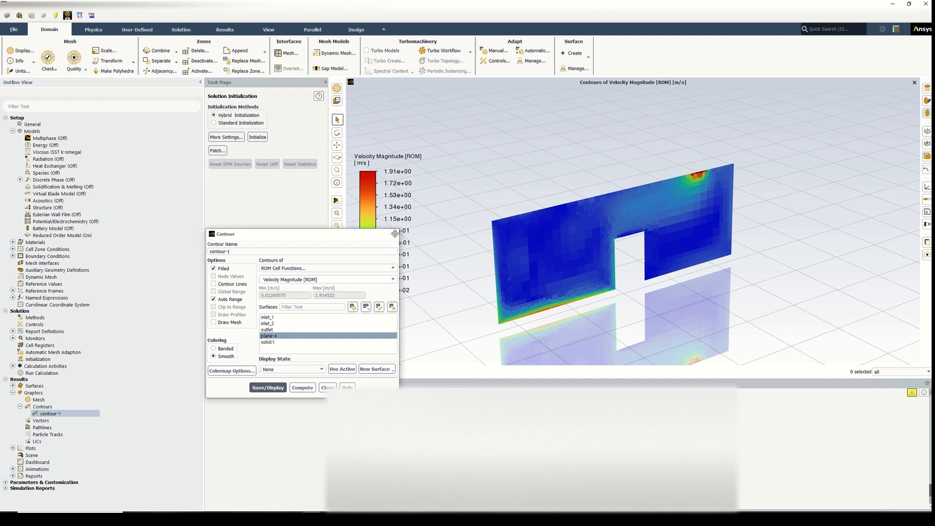
{"action": "left_click", "coordinate": [394, 234]}
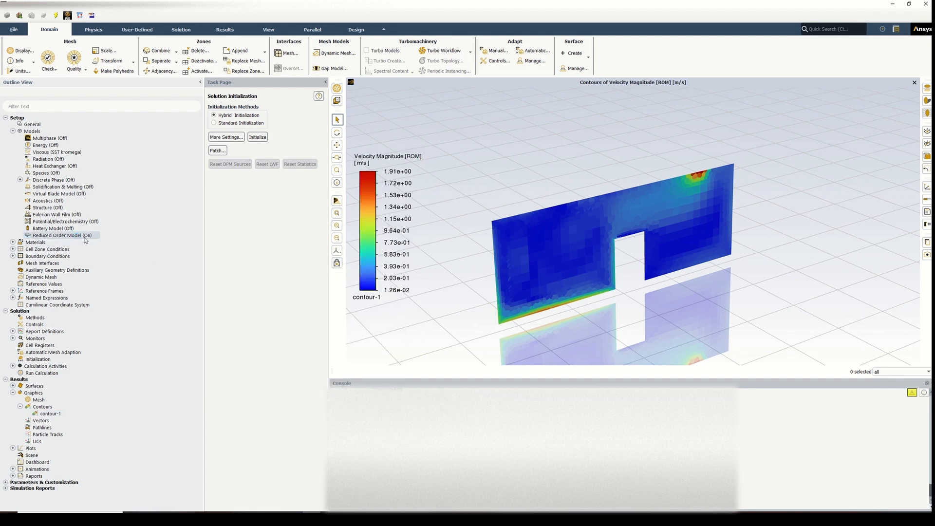
Evaluate the Reduced Order Model with both parameter-1 and parameter-2 set to 3.5 m/s.
{"action": "double_click", "coordinate": [76, 236]}
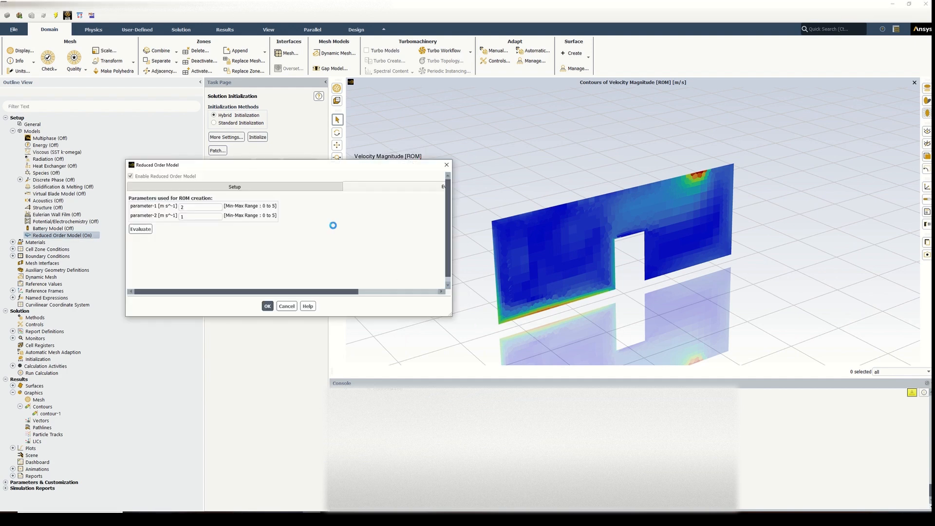
{"action": "left_click_drag", "start_coordinate": [343, 169], "coordinate": [259, 125]}
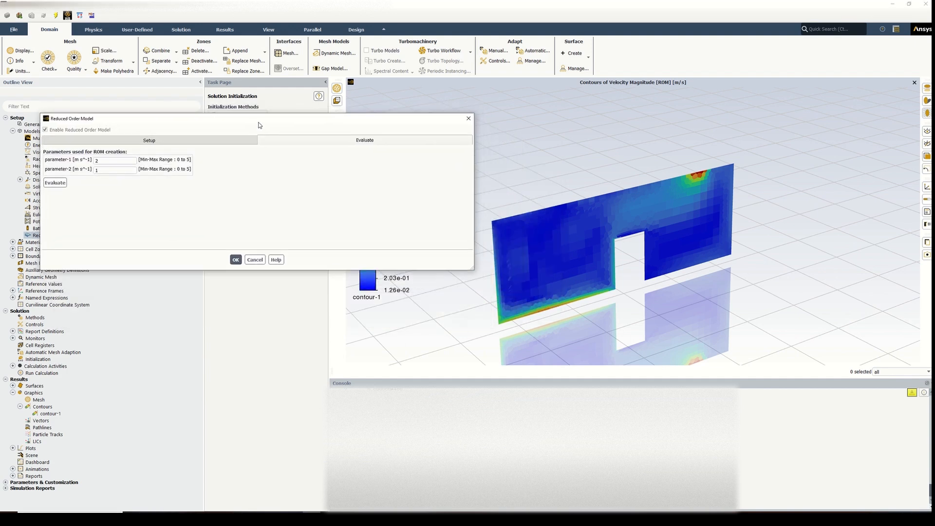
{"action": "double_click", "coordinate": [100, 160]}
{"action": "type", "text": "3.5"}
{"action": "double_click", "coordinate": [95, 169]}
{"action": "type", "text": "3.5"}
{"action": "left_click", "coordinate": [55, 183]}
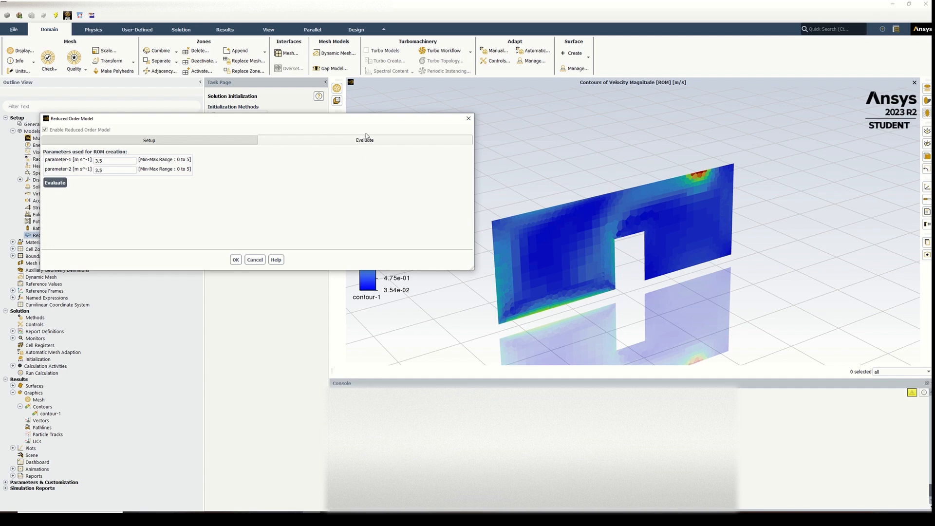
Move the Reduced Order Model dialog clear of the contour, set parameter-2 to 5 m/s and evaluate again.
{"action": "left_click_drag", "start_coordinate": [366, 124], "coordinate": [428, 341]}
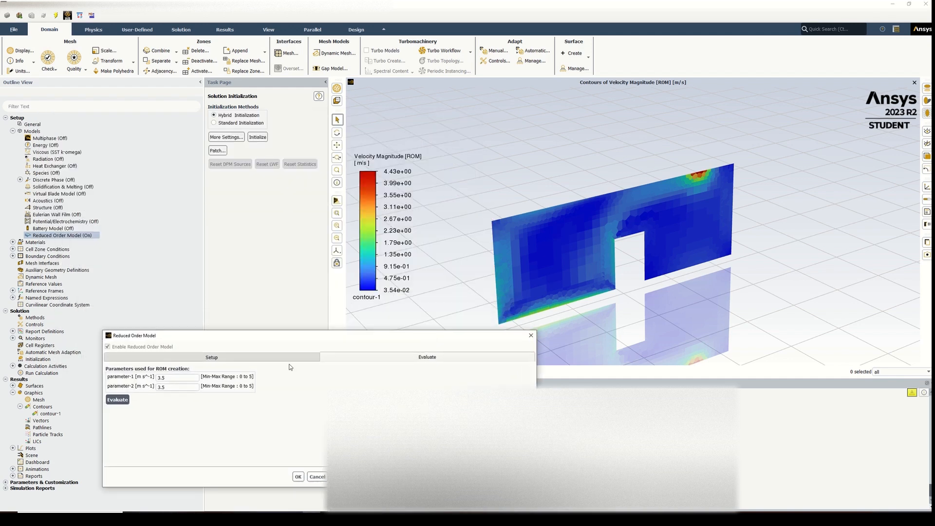
{"action": "double_click", "coordinate": [160, 377]}
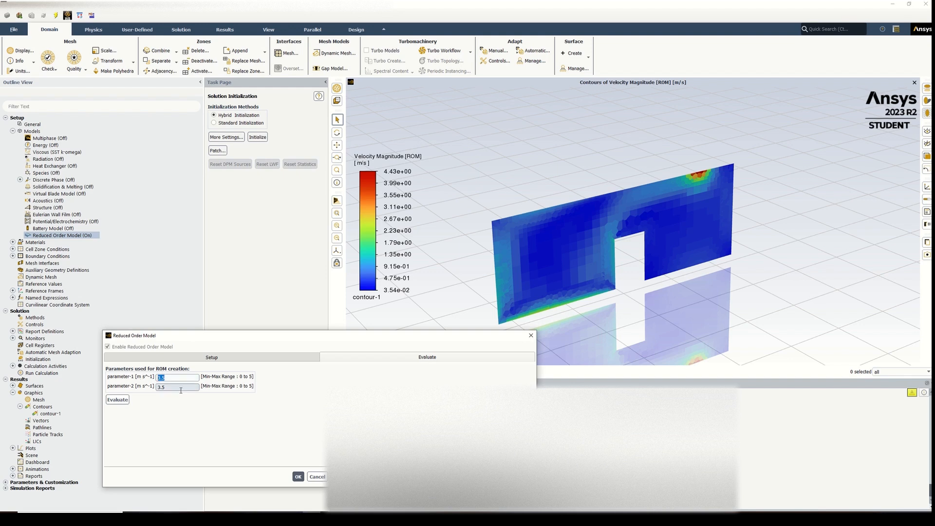
{"action": "double_click", "coordinate": [173, 388]}
{"action": "type", "text": "5"}
{"action": "left_click", "coordinate": [119, 401]}
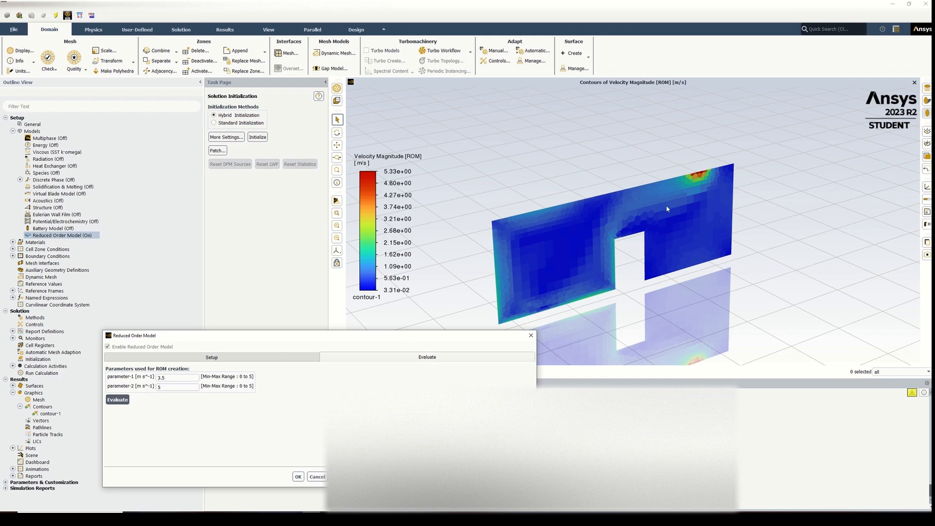
Set parameter-1 to 5 m/s, evaluate the Reduced Order Model and inspect the updated velocity contour on plane-4.
{"action": "double_click", "coordinate": [168, 378]}
{"action": "type", "text": "5"}
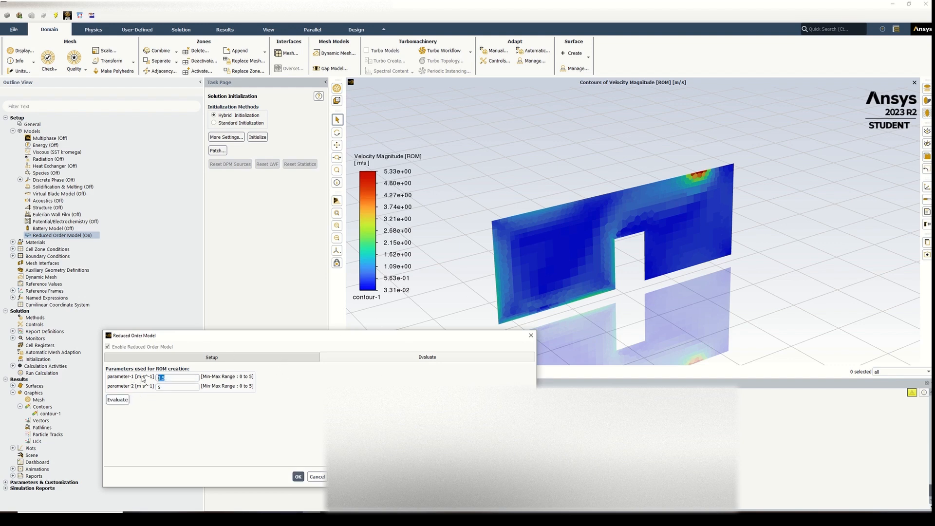
{"action": "left_click", "coordinate": [119, 401]}
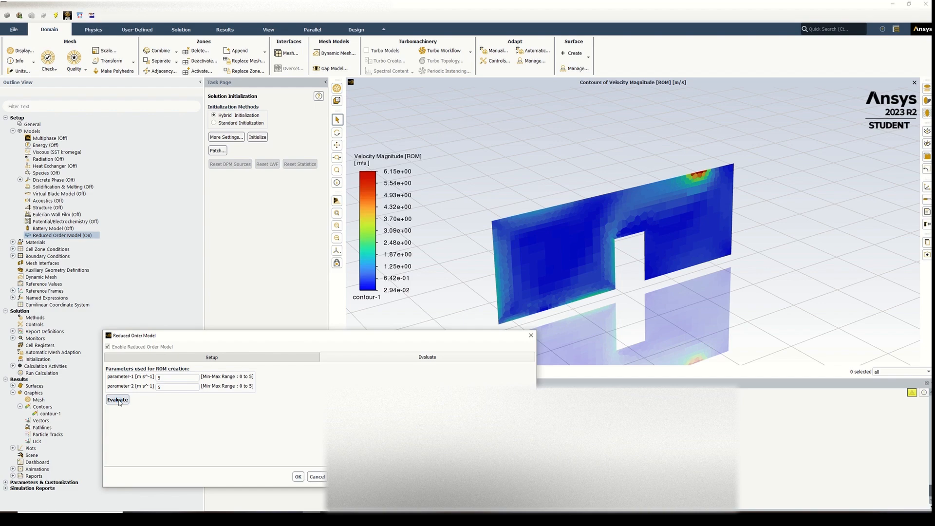
{"action": "left_click_drag", "start_coordinate": [666, 239], "coordinate": [574, 297]}
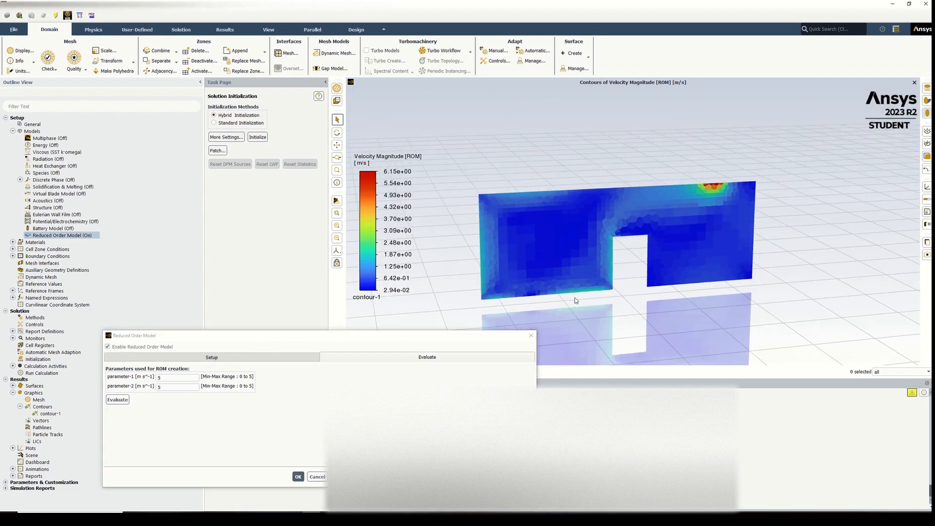
{"action": "left_click", "coordinate": [530, 336]}
{"action": "left_click_drag", "start_coordinate": [735, 250], "coordinate": [575, 276]}
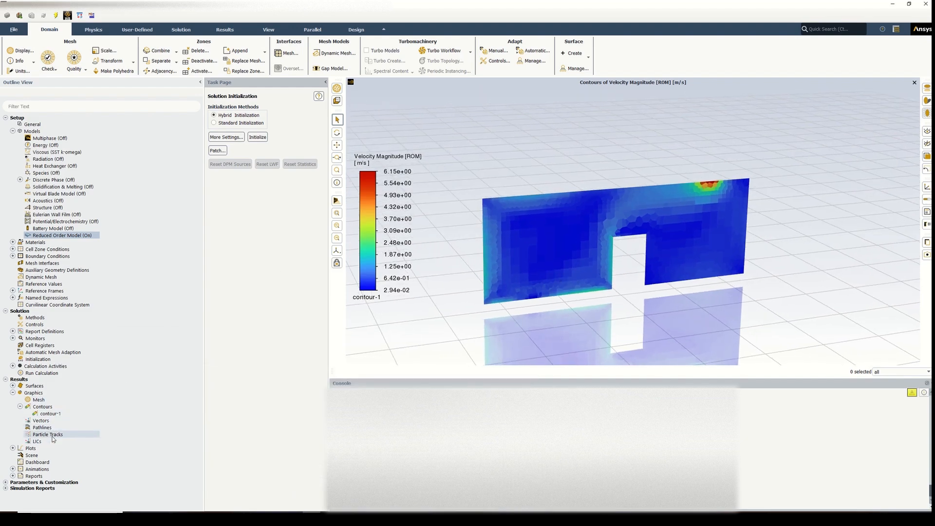
{"action": "left_click", "coordinate": [13, 448]}
{"action": "right_click", "coordinate": [43, 462]}
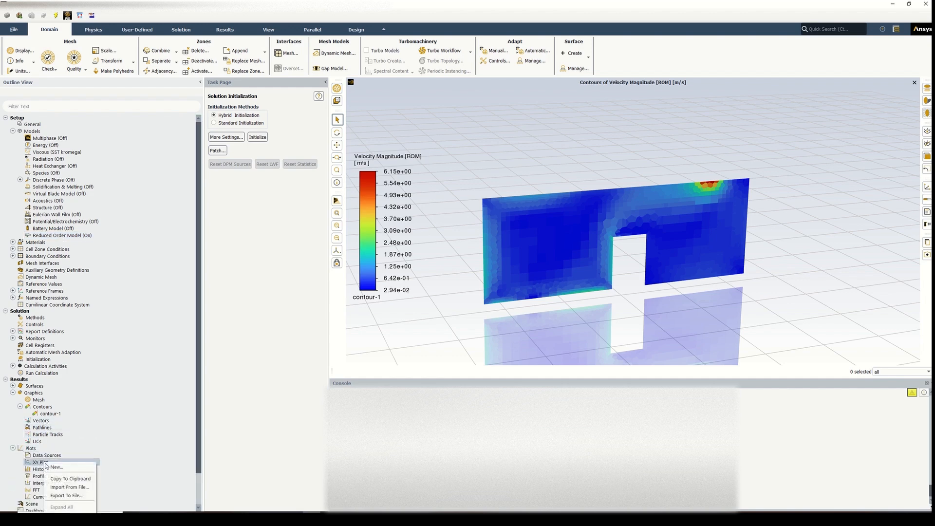
{"action": "left_click", "coordinate": [62, 468]}
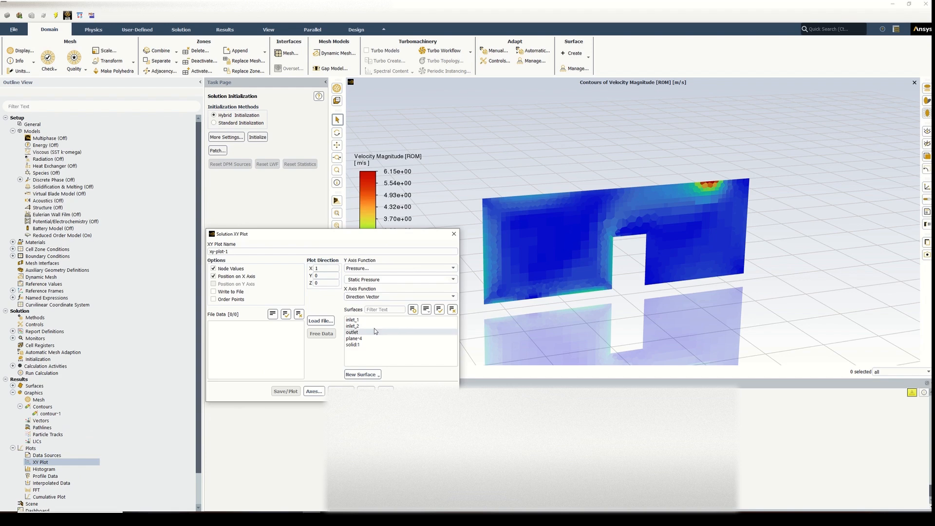
{"action": "left_click", "coordinate": [364, 374]}
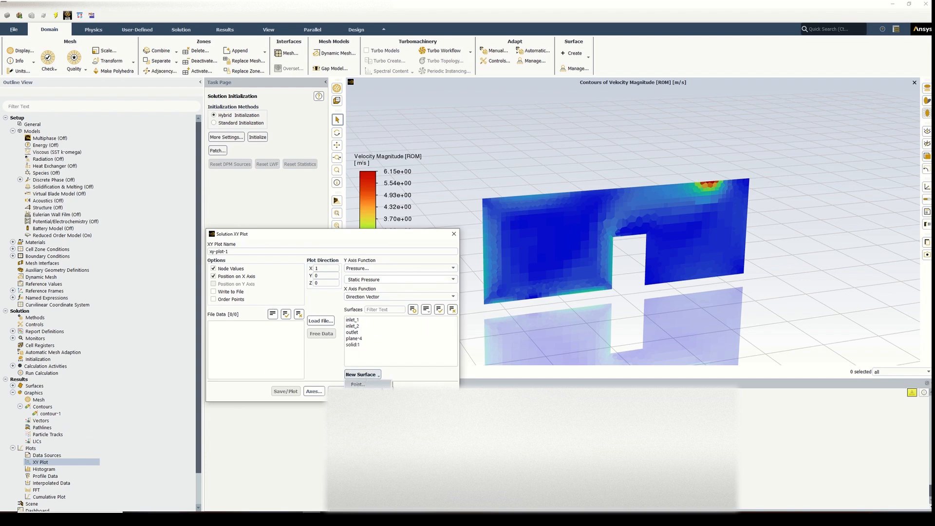
{"action": "left_click", "coordinate": [454, 234]}
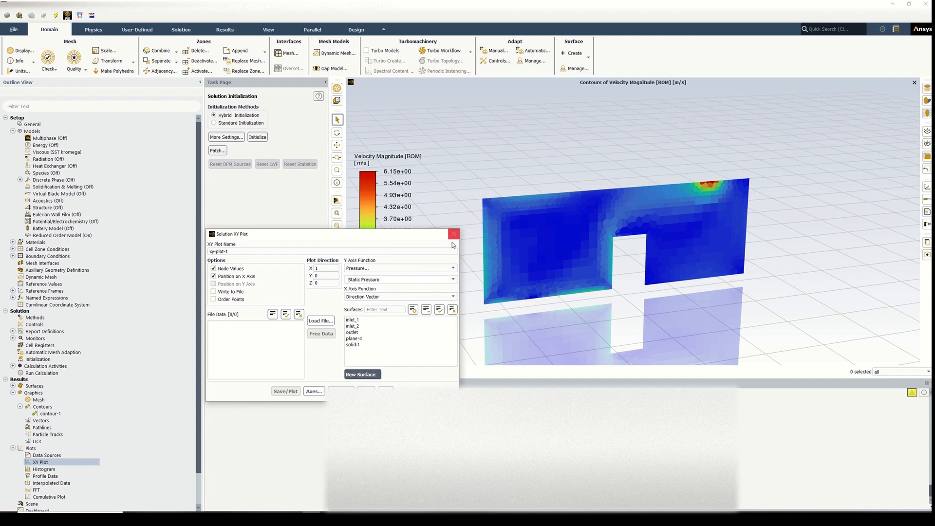
{"action": "left_click", "coordinate": [455, 234]}
Display the mesh faces of inlet_1, inlet_2, outlet and solid:1, leaving out plane-4.
{"action": "left_click", "coordinate": [22, 51]}
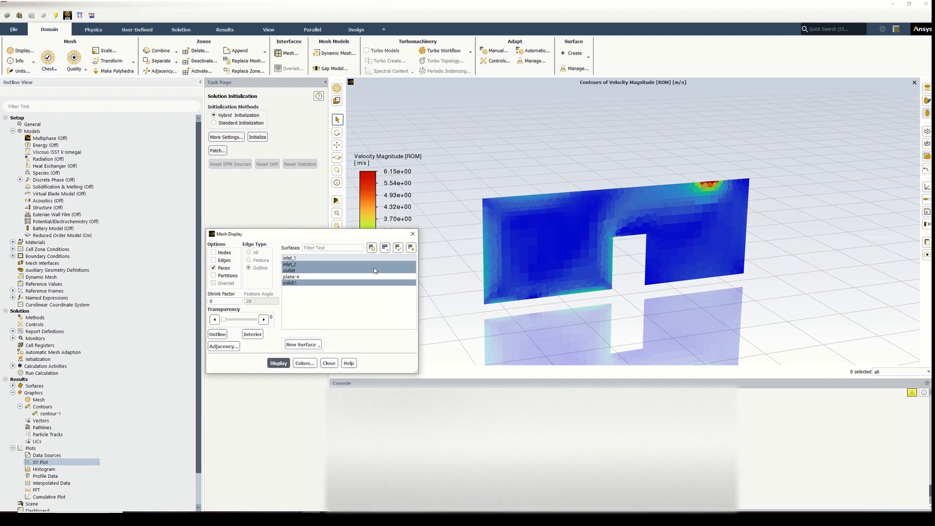
{"action": "left_click", "coordinate": [374, 282]}
{"action": "left_click", "coordinate": [370, 270]}
{"action": "left_click", "coordinate": [278, 363]}
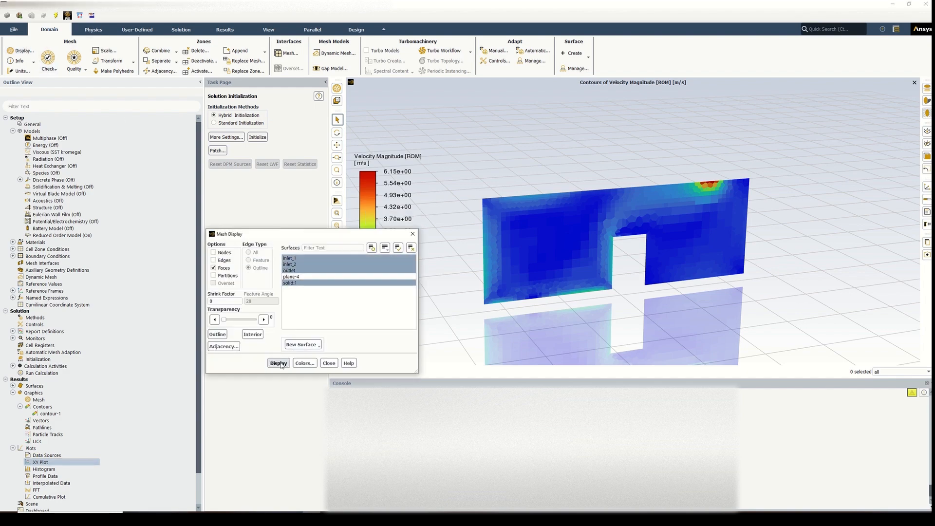
{"action": "left_click_drag", "start_coordinate": [587, 269], "coordinate": [390, 296]}
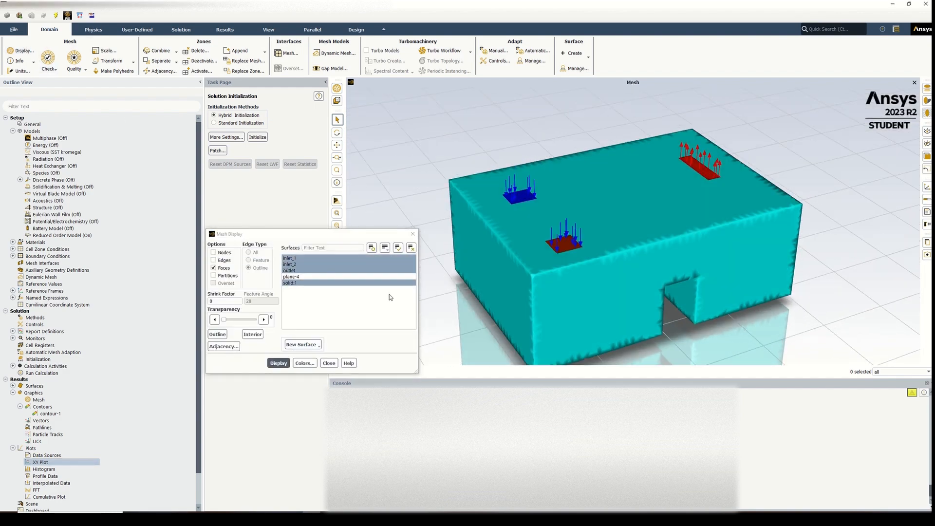
Set the mesh display transparency to 88, redisplay the mesh and close the mesh display settings.
{"action": "left_click_drag", "start_coordinate": [224, 319], "coordinate": [251, 320]}
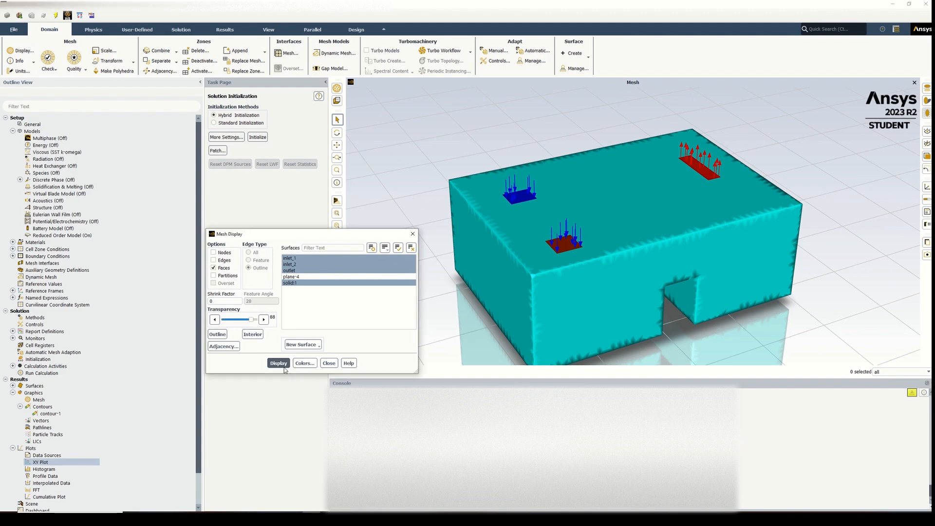
{"action": "left_click", "coordinate": [284, 366]}
{"action": "middle_click_drag", "start_coordinate": [528, 292], "coordinate": [534, 262]}
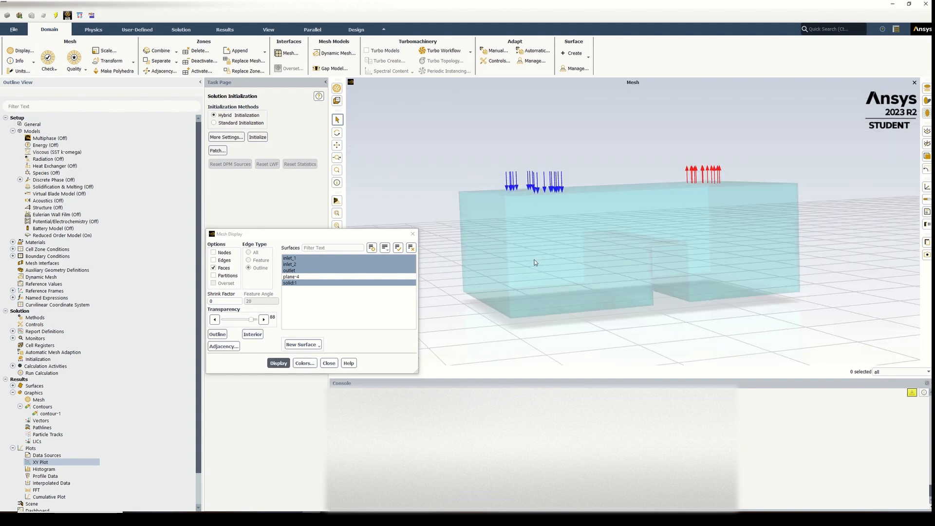
{"action": "left_click", "coordinate": [329, 363]}
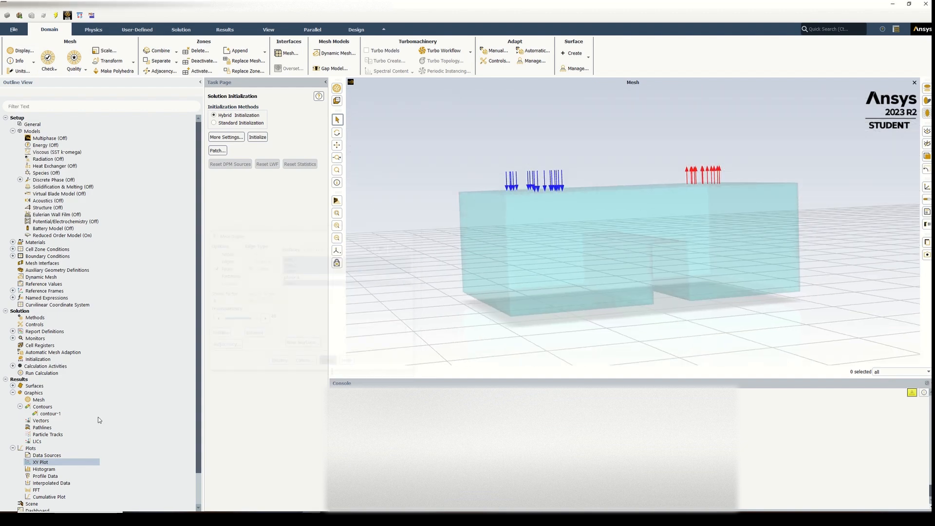
Open a new XY plot and start a new line surface from it, keeping the room geometry in view.
{"action": "right_click", "coordinate": [35, 464]}
{"action": "left_click", "coordinate": [46, 473]}
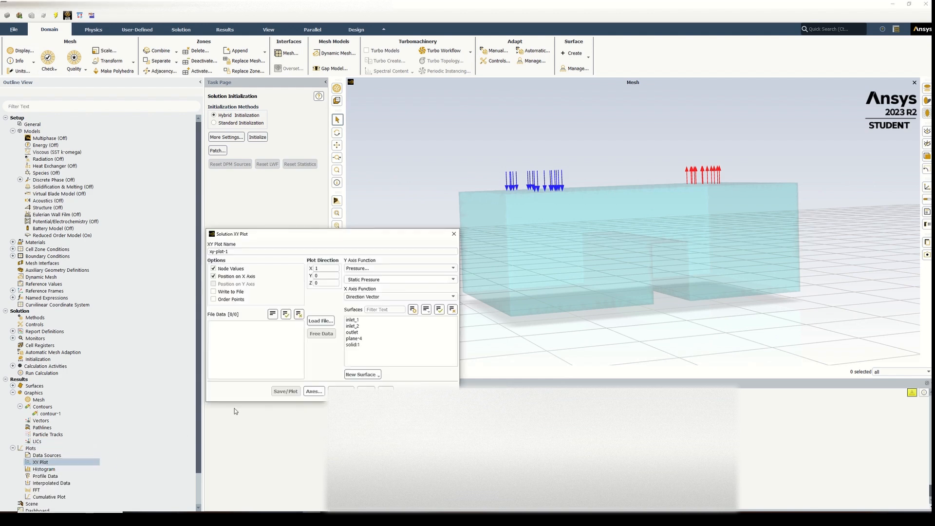
{"action": "left_click", "coordinate": [362, 374]}
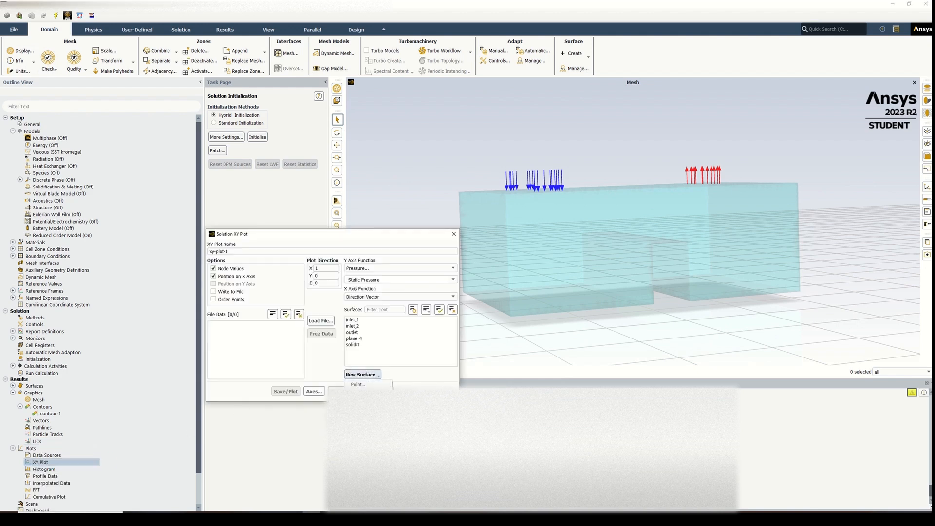
{"action": "left_click", "coordinate": [361, 391]}
{"action": "middle_click_drag", "start_coordinate": [607, 236], "coordinate": [624, 258]}
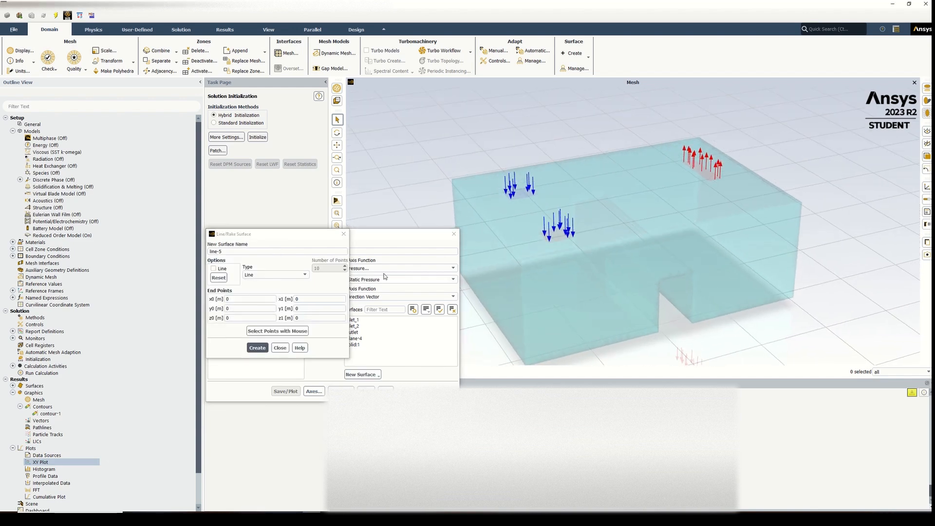
{"action": "left_click_drag", "start_coordinate": [403, 234], "coordinate": [240, 368]}
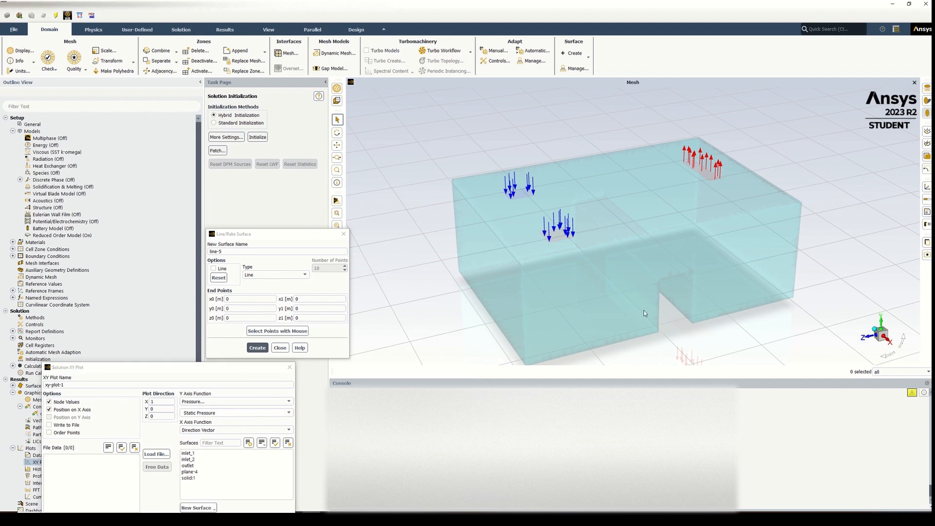
Create the line surface line-5 from (0, 2, 0) to (0, 2, 8) m and close the line and XY plot dialogs.
{"action": "left_click", "coordinate": [296, 318]}
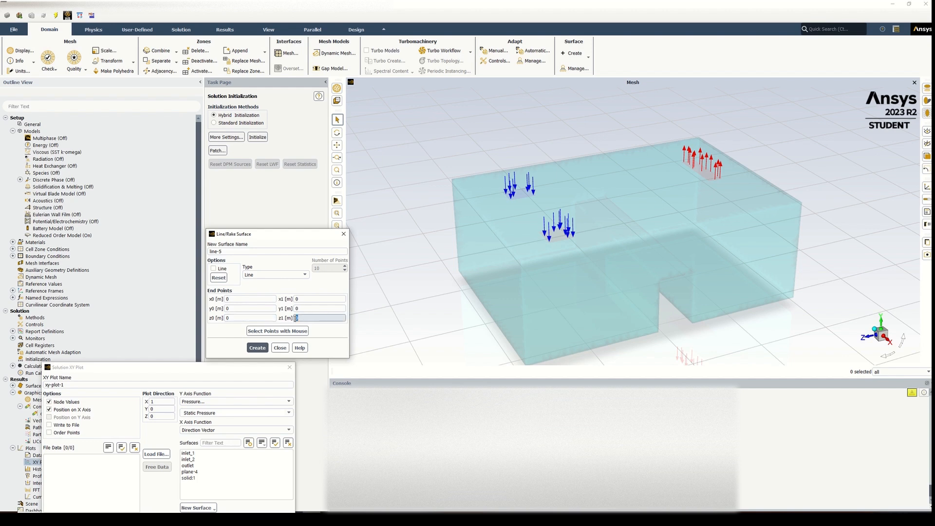
{"action": "type", "text": "8"}
{"action": "left_click", "coordinate": [243, 308]}
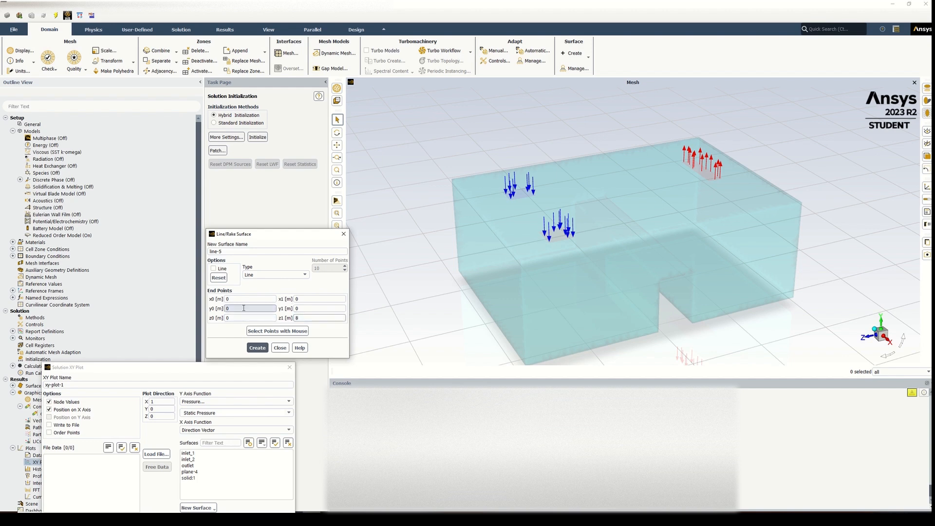
{"action": "left_click", "coordinate": [243, 307]}
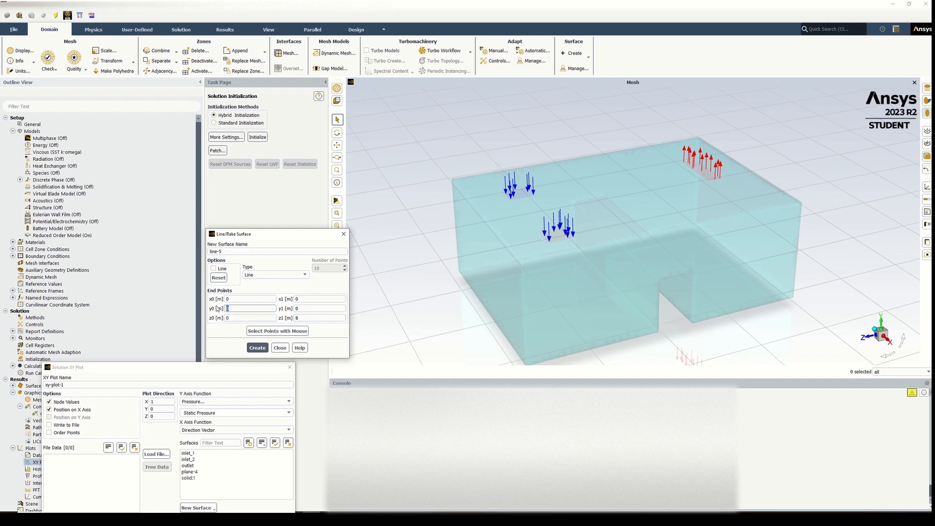
{"action": "type", "text": "2"}
{"action": "left_click", "coordinate": [303, 308]}
{"action": "type", "text": "2"}
{"action": "left_click", "coordinate": [265, 347]}
{"action": "left_click", "coordinate": [280, 347]}
{"action": "left_click", "coordinate": [290, 367]}
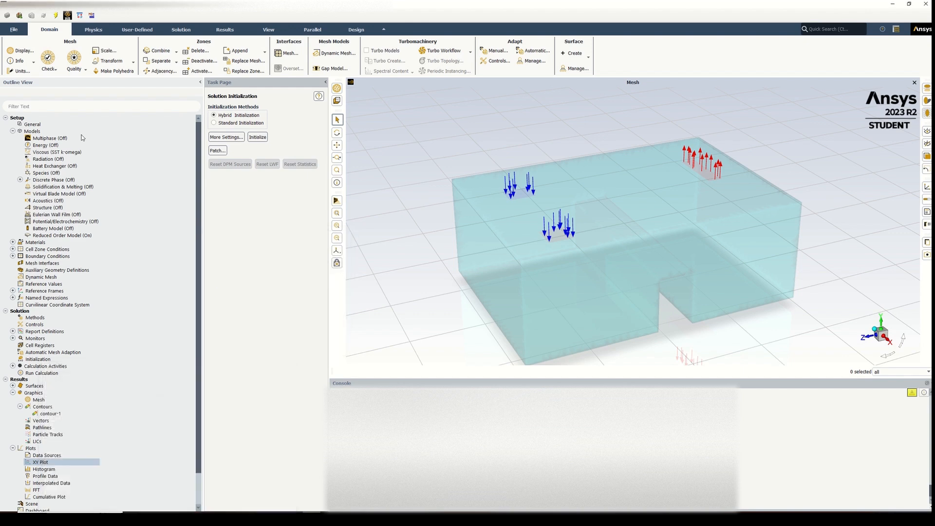
Add line-5 to the displayed mesh surfaces and check where the line runs inside the room.
{"action": "left_click", "coordinate": [20, 50]}
{"action": "left_click", "coordinate": [289, 270]}
{"action": "left_click", "coordinate": [279, 362]}
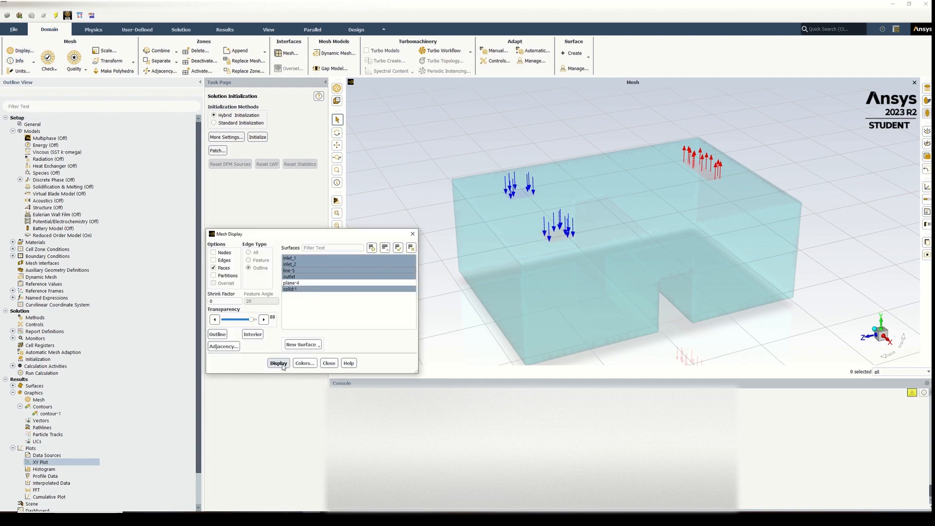
{"action": "left_click_drag", "start_coordinate": [612, 305], "coordinate": [705, 270]}
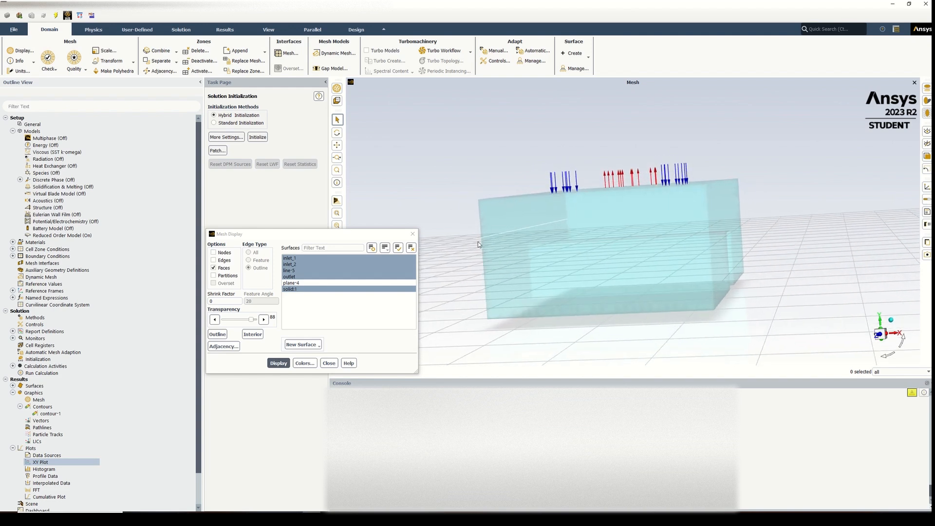
{"action": "left_click", "coordinate": [413, 235]}
Edit line-5 so that both end points have an x coordinate of 4 m, and save it.
{"action": "left_click", "coordinate": [13, 386]}
{"action": "right_click", "coordinate": [34, 394]}
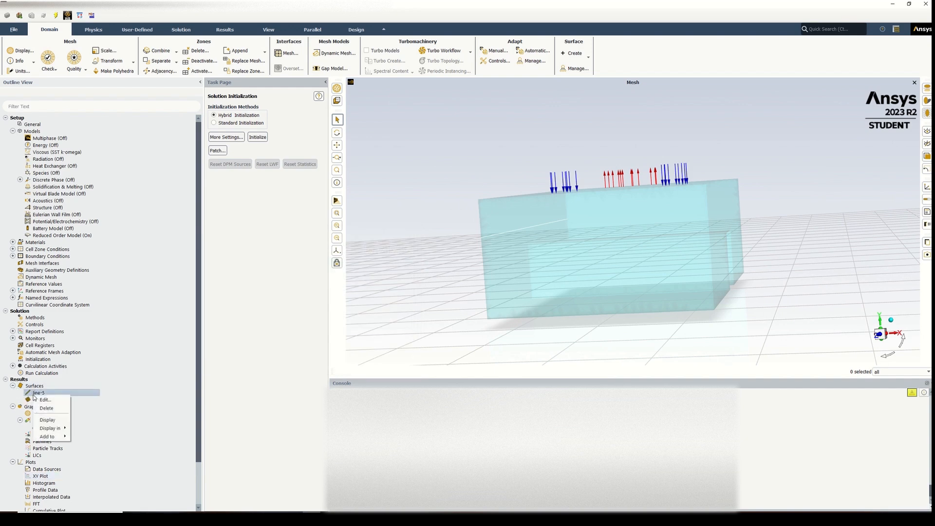
{"action": "left_click", "coordinate": [44, 399]}
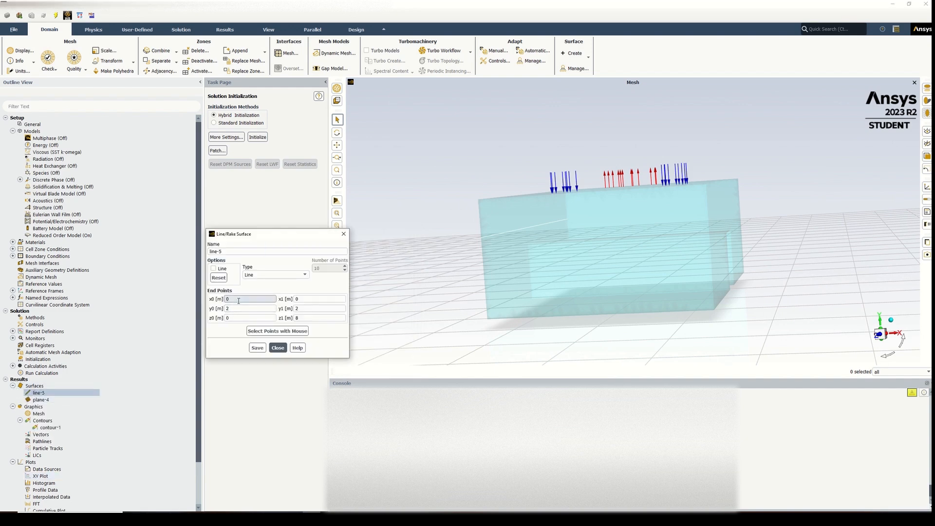
{"action": "double_click", "coordinate": [239, 299]}
{"action": "type", "text": "4"}
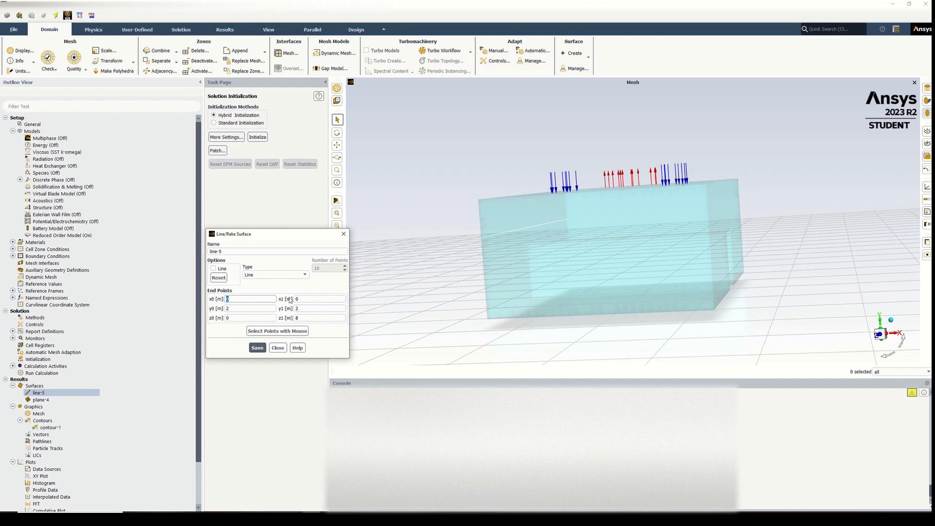
{"action": "double_click", "coordinate": [297, 299]}
{"action": "type", "text": "4"}
{"action": "left_click", "coordinate": [259, 348]}
{"action": "left_click", "coordinate": [271, 349]}
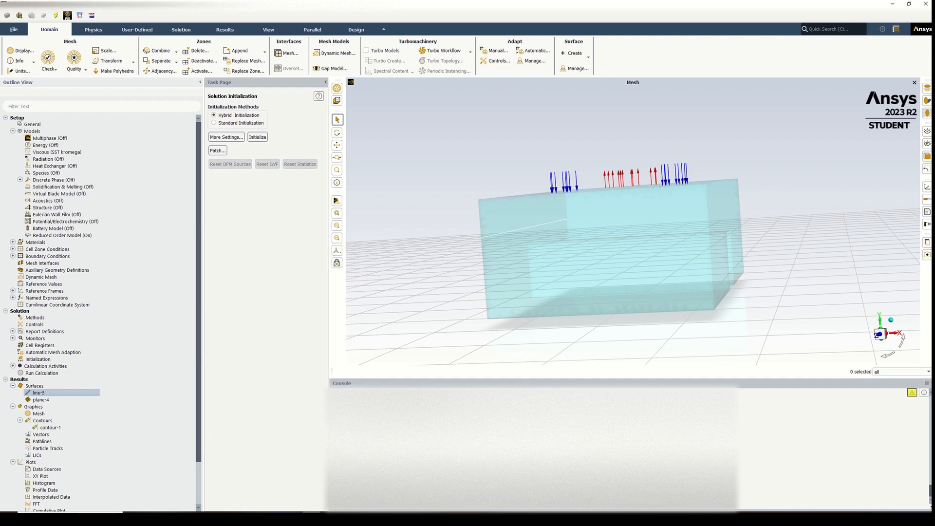
Redisplay the mesh with line-5 and check the line's new position inside the room.
{"action": "left_click", "coordinate": [17, 50]}
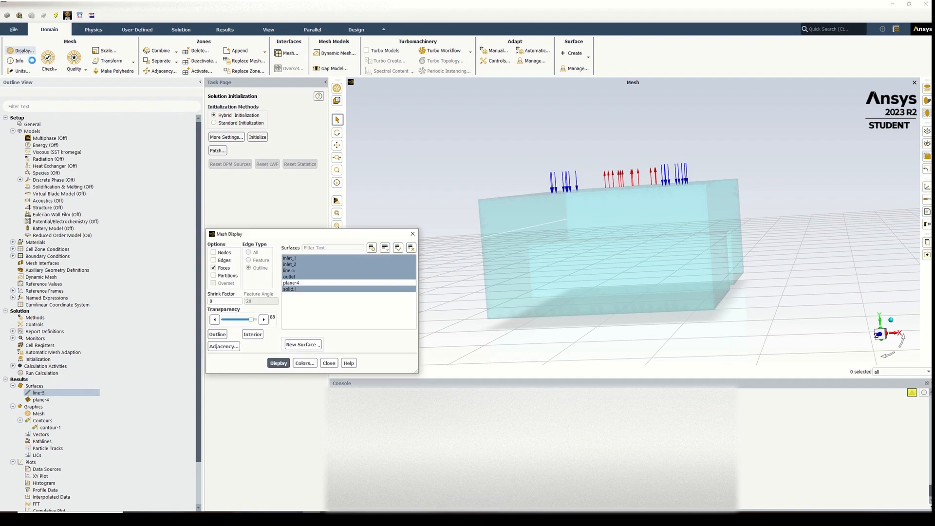
{"action": "left_click", "coordinate": [278, 364]}
{"action": "mouse_move", "coordinate": [621, 241]}
{"action": "left_mouse_down"}
{"action": "mouse_move", "coordinate": [638, 242]}
{"action": "mouse_move", "coordinate": [620, 251]}
{"action": "left_mouse_up"}
{"action": "middle_click_drag", "start_coordinate": [620, 250], "coordinate": [409, 291]}
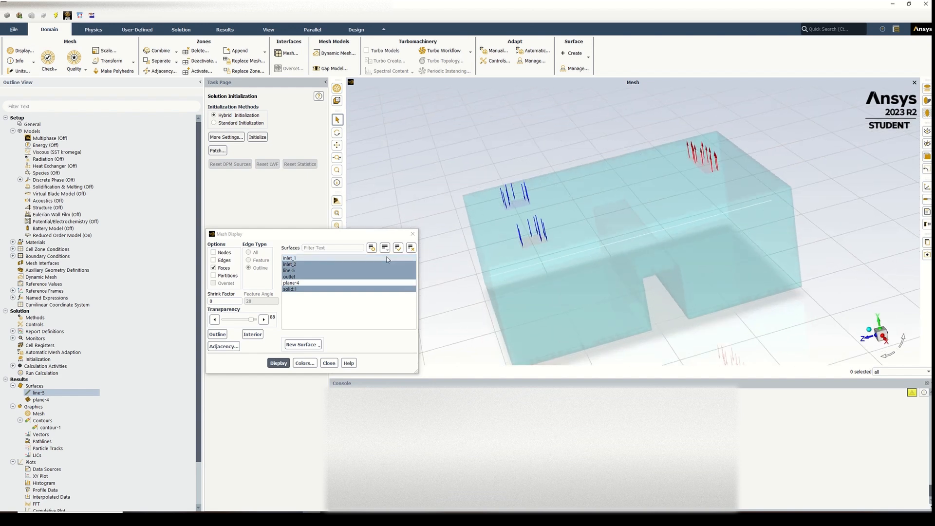
{"action": "left_click", "coordinate": [329, 363]}
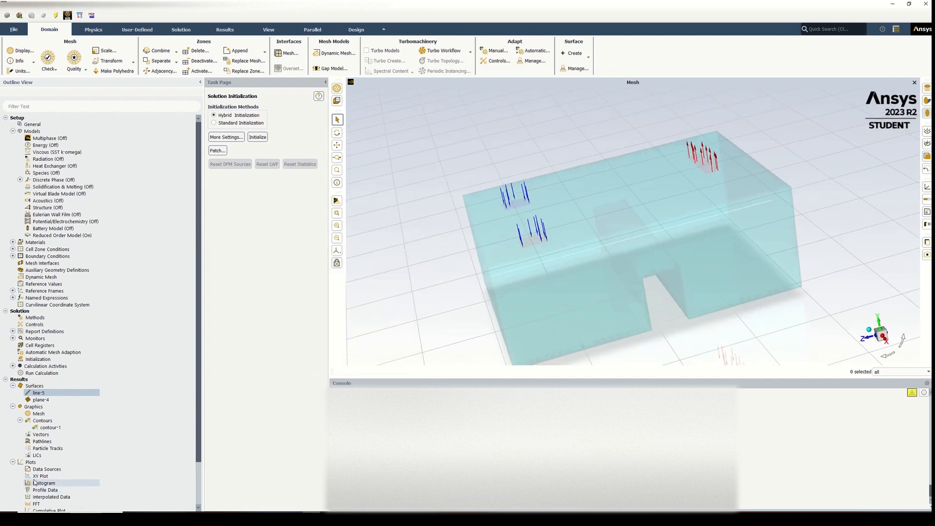
Create a new XY plot of the ROM cell function Y Velocity [ROM] on the line-5 surface.
{"action": "left_click", "coordinate": [40, 476]}
{"action": "right_click", "coordinate": [44, 477]}
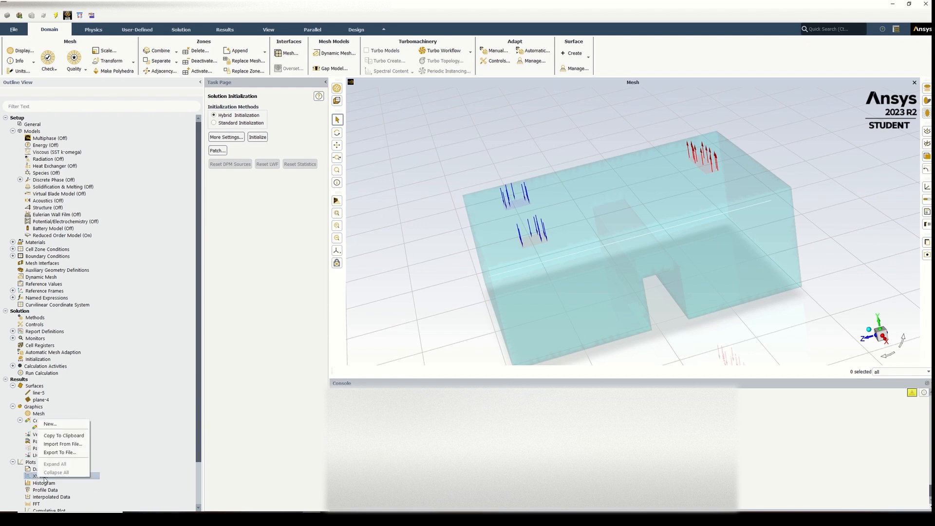
{"action": "left_click", "coordinate": [57, 424]}
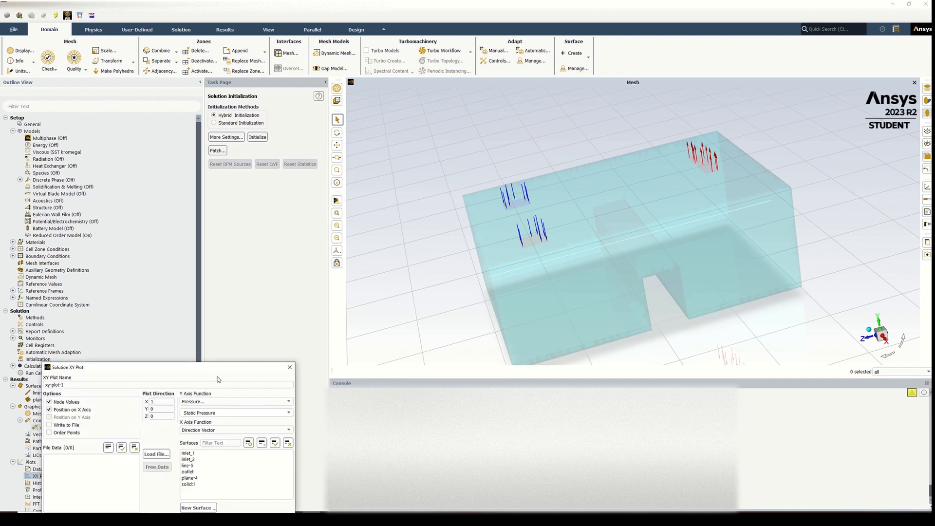
{"action": "left_click_drag", "start_coordinate": [223, 368], "coordinate": [300, 186]}
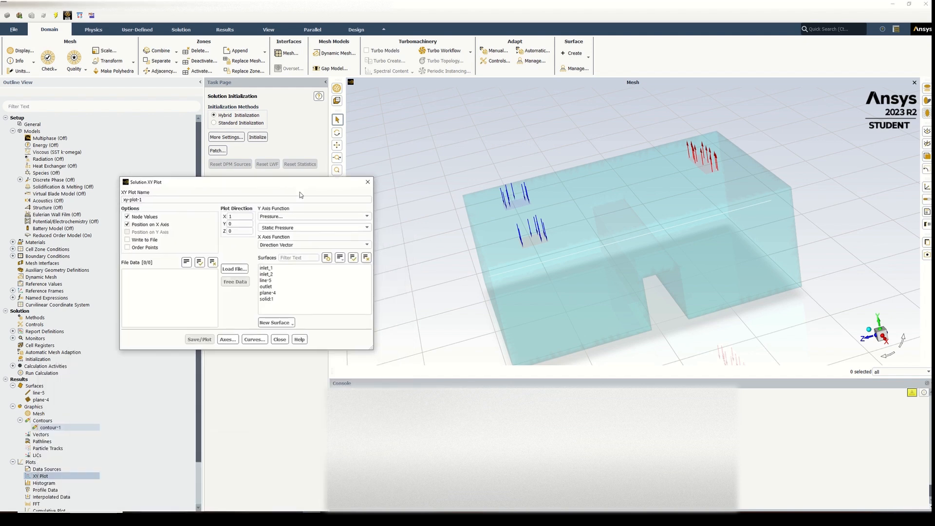
{"action": "left_click", "coordinate": [321, 217]}
{"action": "left_click", "coordinate": [282, 247]}
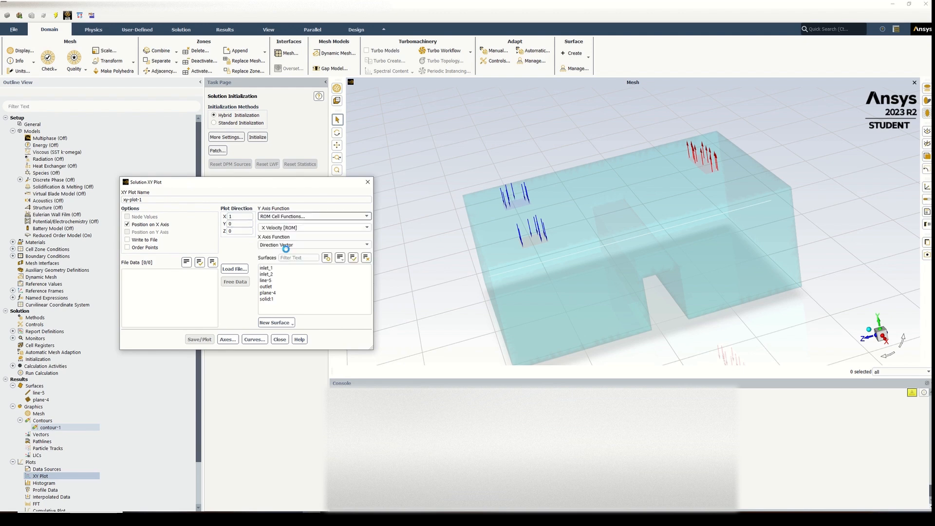
{"action": "left_click", "coordinate": [369, 229]}
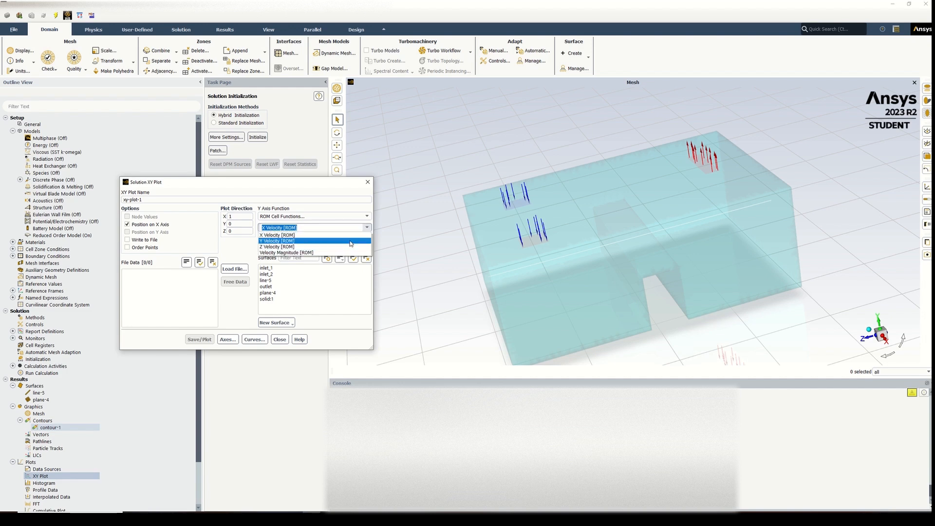
{"action": "left_click", "coordinate": [350, 241]}
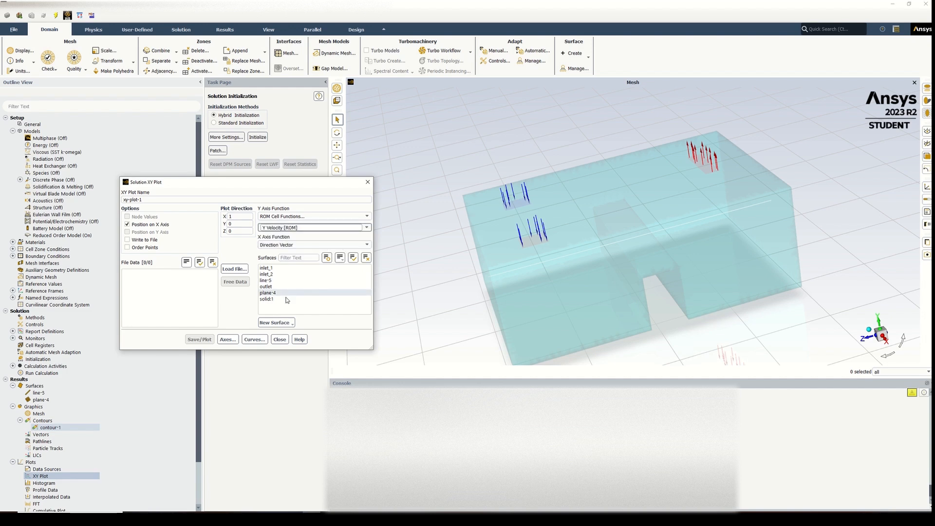
{"action": "left_click", "coordinate": [283, 280]}
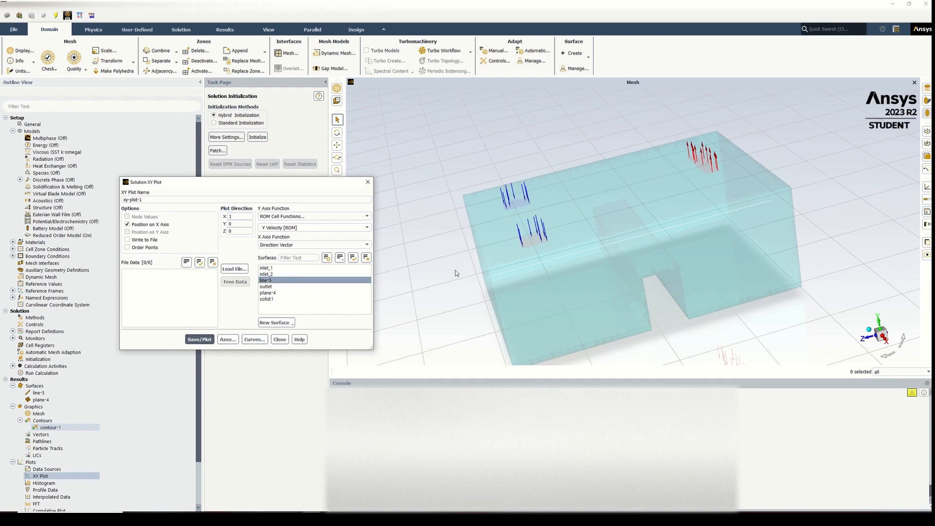
Set the plot direction to X 0, Y 0, Z 1, then save and plot the Y velocity along line-5.
{"action": "left_click_drag", "start_coordinate": [501, 259], "coordinate": [509, 249]}
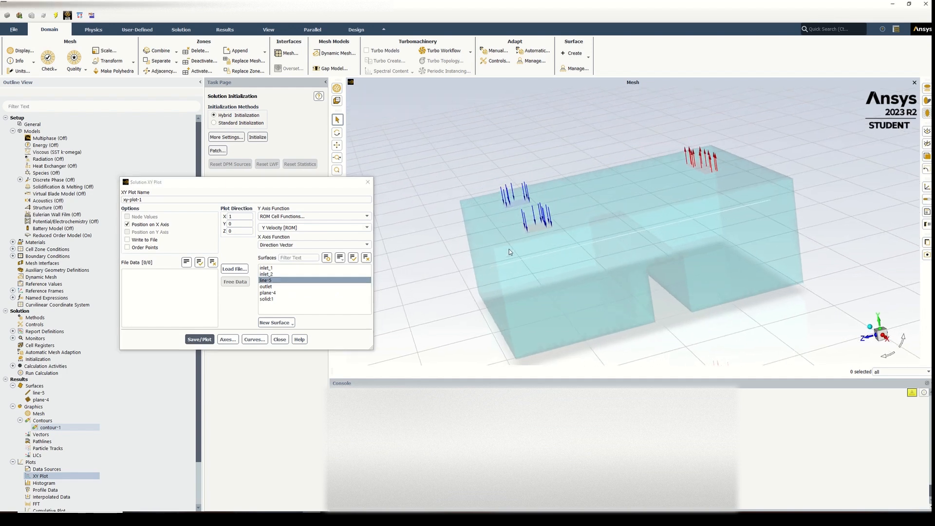
{"action": "double_click", "coordinate": [228, 215]}
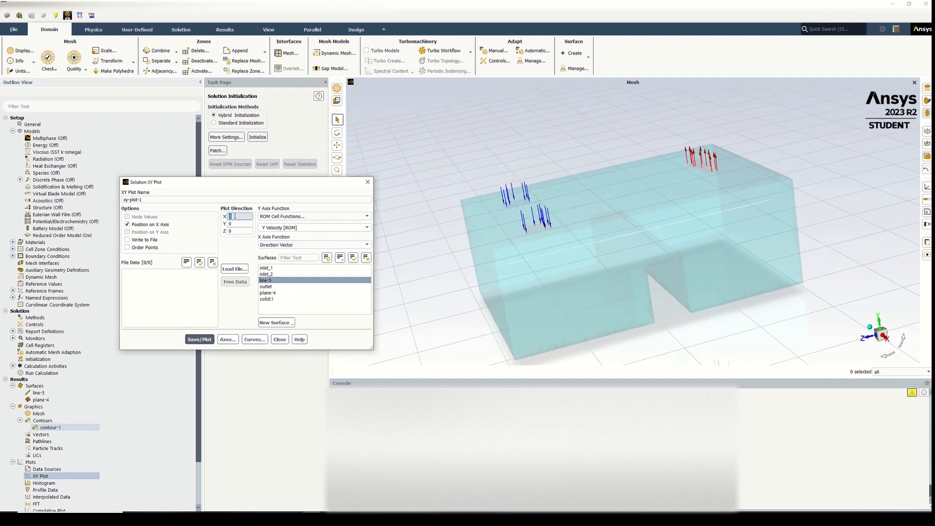
{"action": "left_click", "coordinate": [236, 231]}
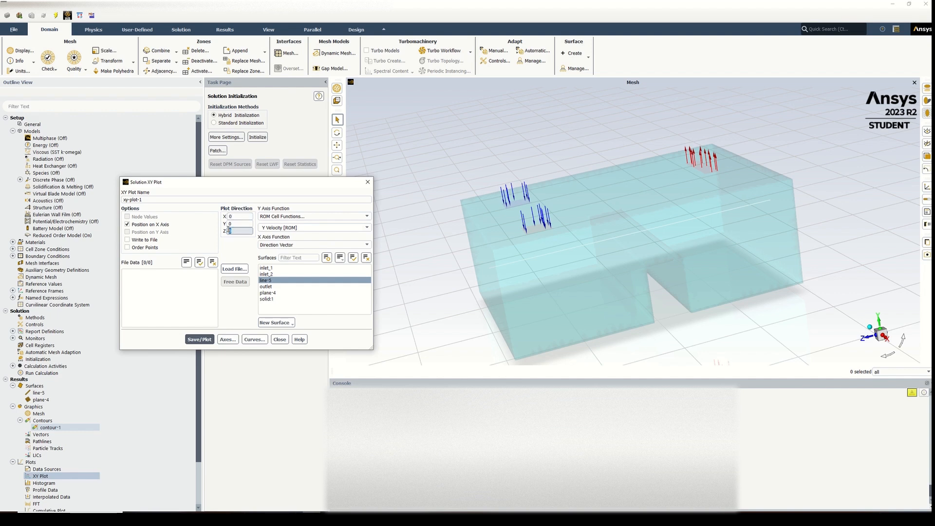
{"action": "left_click", "coordinate": [207, 340]}
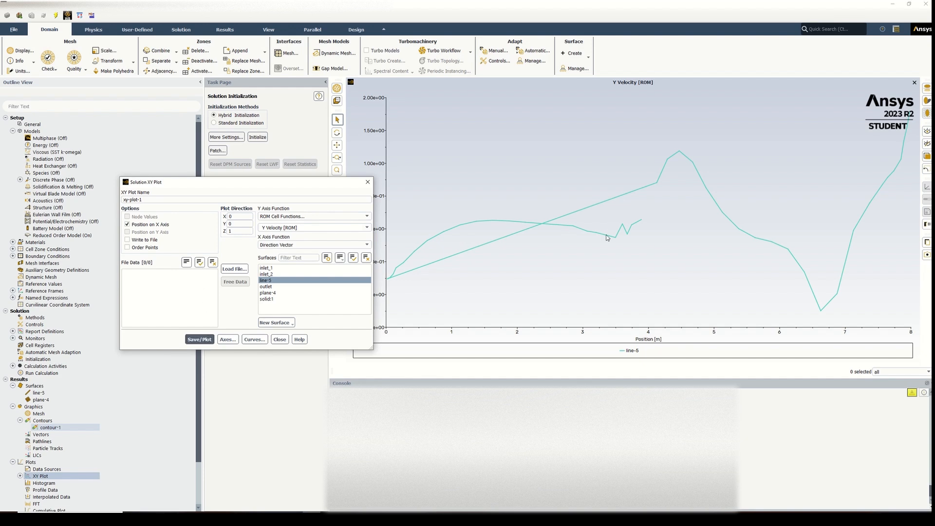
{"action": "scroll", "coordinate": [632, 249], "scroll_direction": "down", "scroll_amount": 2}
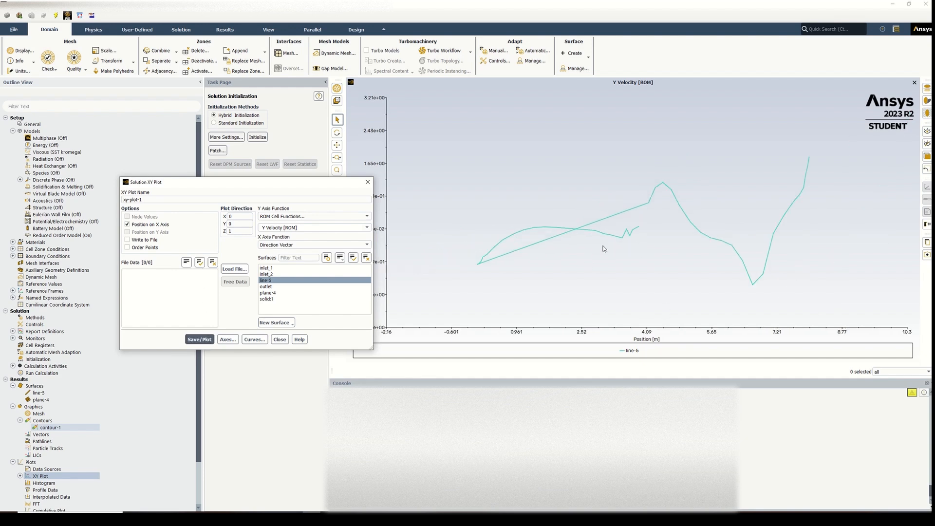
Enable Order Points for xy-plot-1, replot the curve and close the plot settings.
{"action": "left_click_drag", "start_coordinate": [288, 187], "coordinate": [247, 180]}
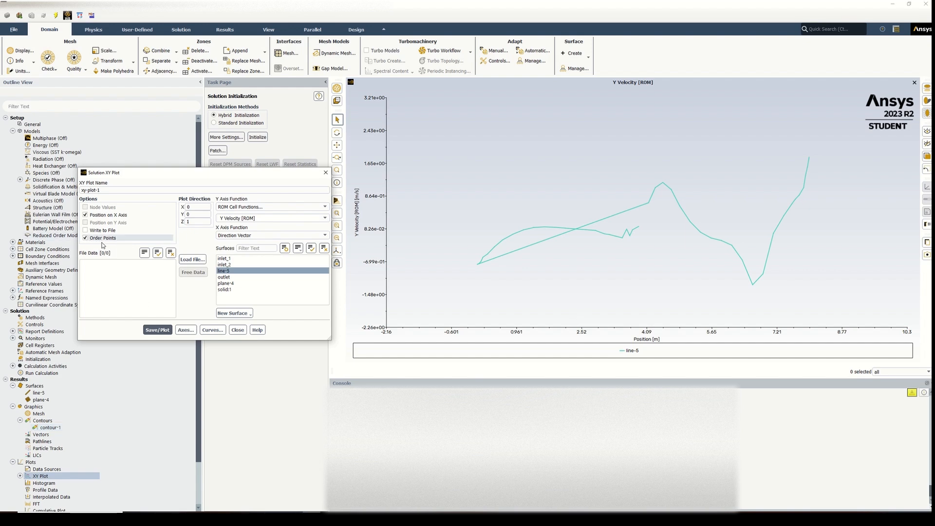
{"action": "left_click", "coordinate": [158, 330]}
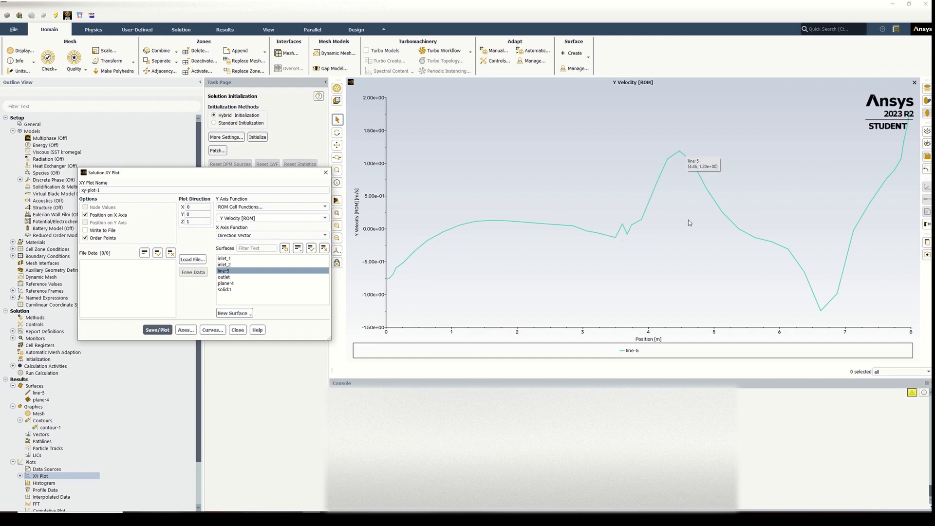
{"action": "scroll", "coordinate": [688, 220], "scroll_direction": "down", "scroll_amount": 1}
{"action": "scroll", "coordinate": [609, 233], "scroll_direction": "up", "scroll_amount": 1}
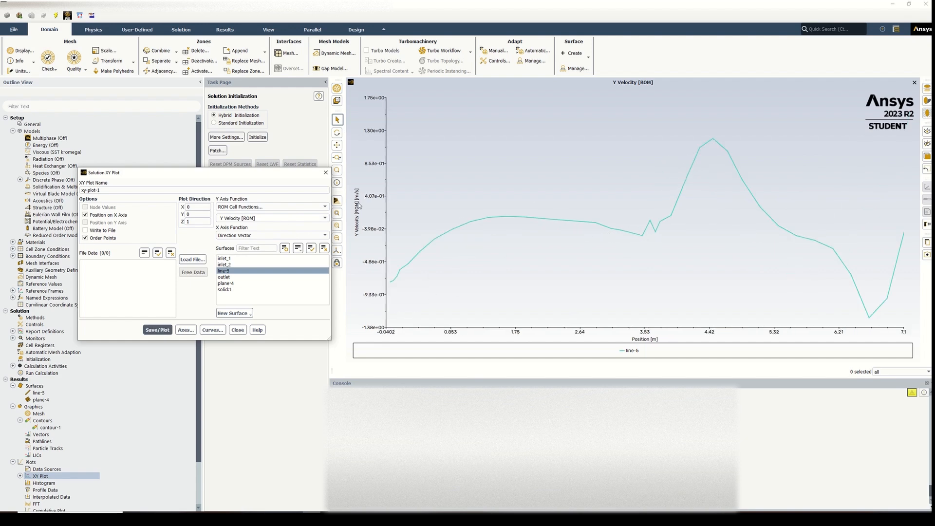
{"action": "left_click", "coordinate": [325, 173]}
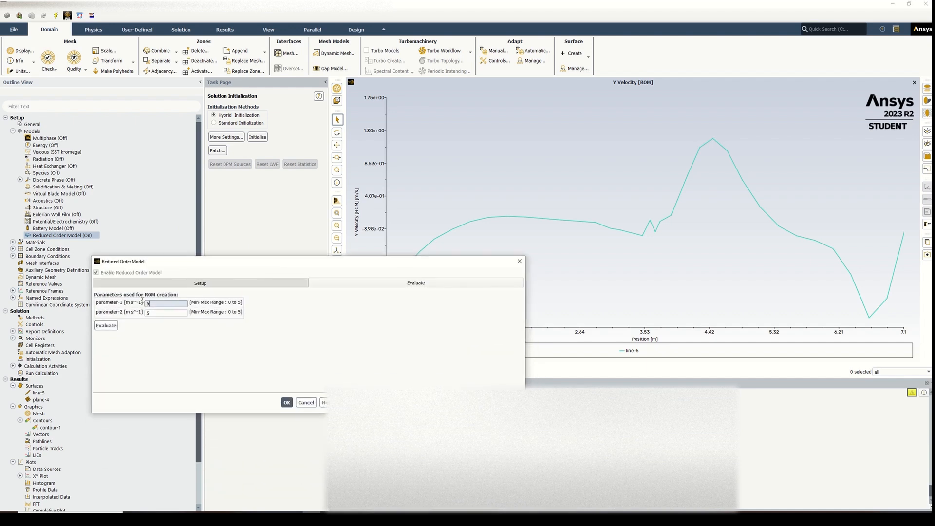
Evaluate the reduced order model with parameter-1 at 2 m/s and parameter-2 at 1.4 m/s, and accept.
{"action": "type", "text": "2"}
{"action": "key", "text": "Tab"}
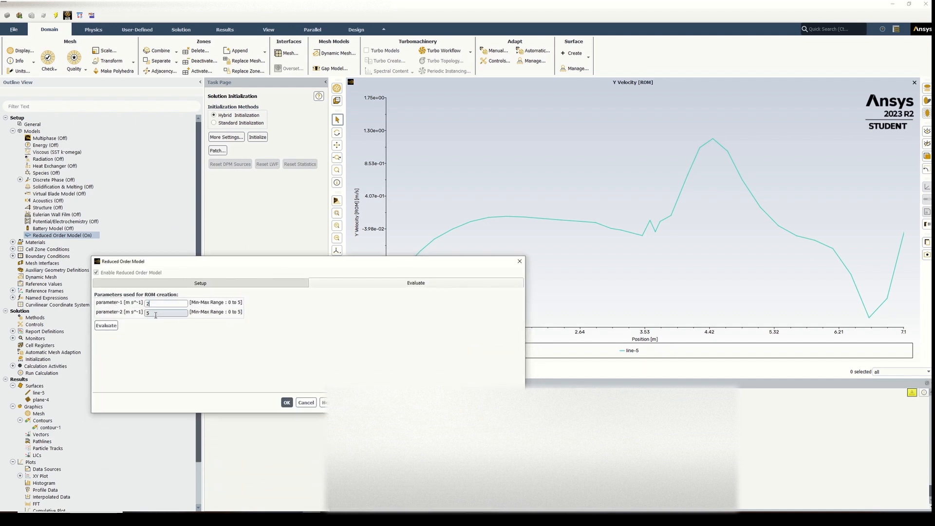
{"action": "left_click", "coordinate": [115, 325]}
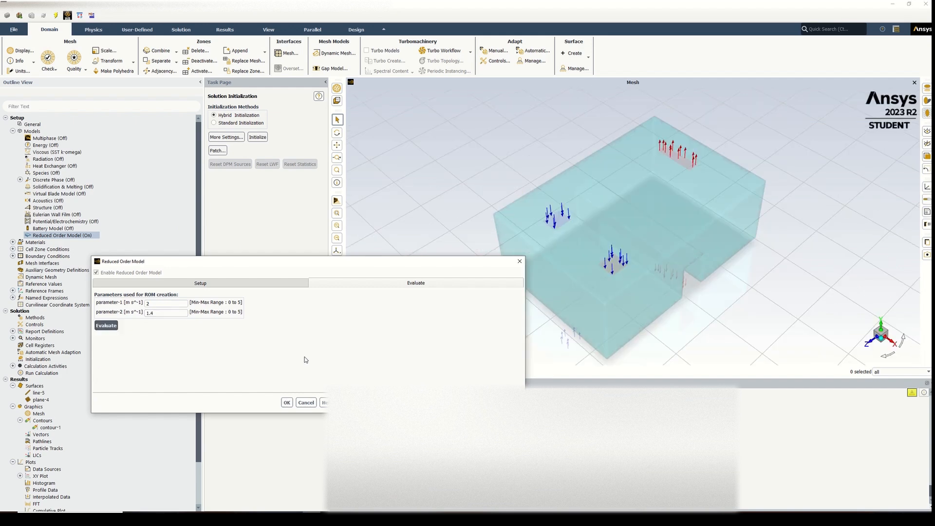
{"action": "left_click", "coordinate": [287, 403]}
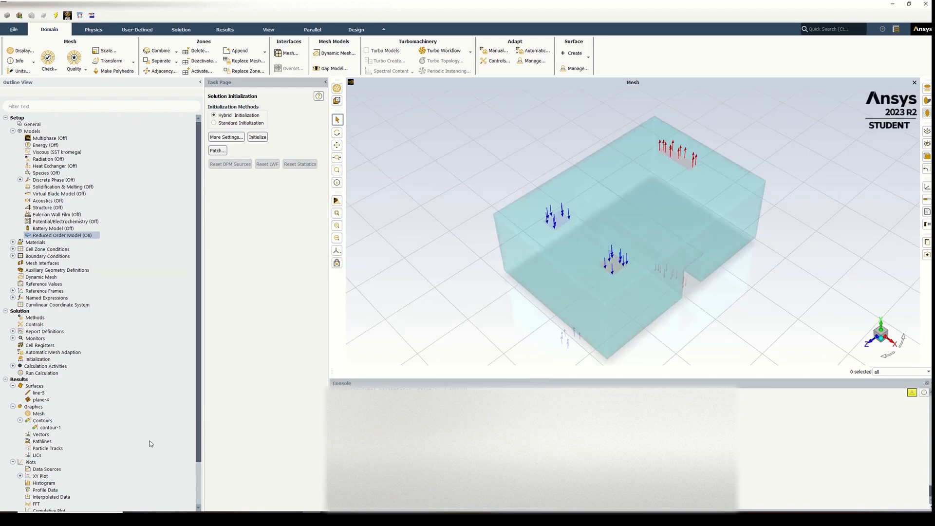
Plot the saved xy-plot-1 for the newly evaluated velocities and replot it with ordered points.
{"action": "left_click", "coordinate": [20, 476]}
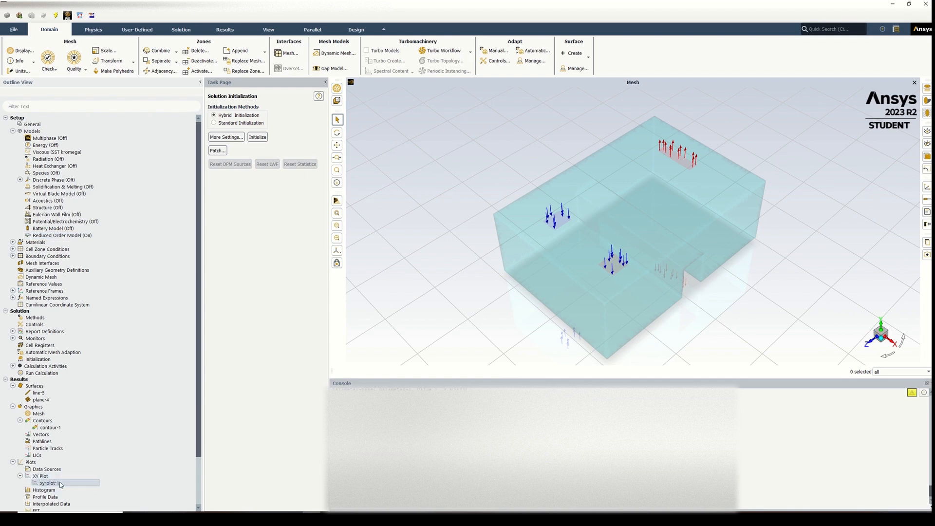
{"action": "right_click", "coordinate": [60, 482]}
{"action": "left_click", "coordinate": [77, 451]}
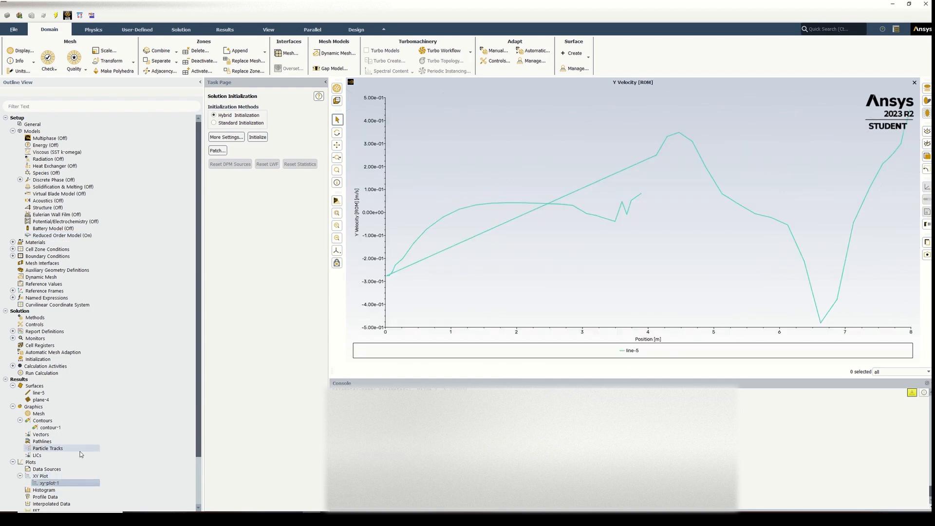
{"action": "double_click", "coordinate": [55, 484]}
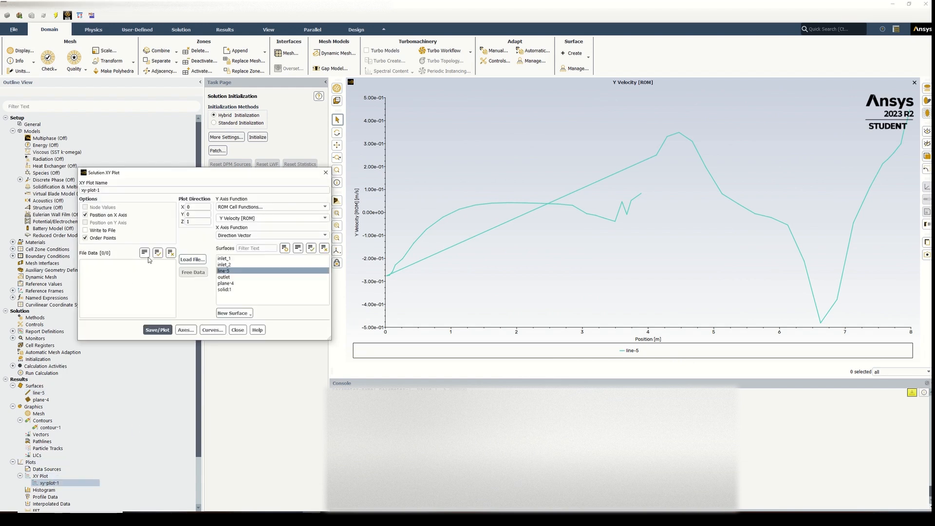
{"action": "left_click", "coordinate": [158, 331]}
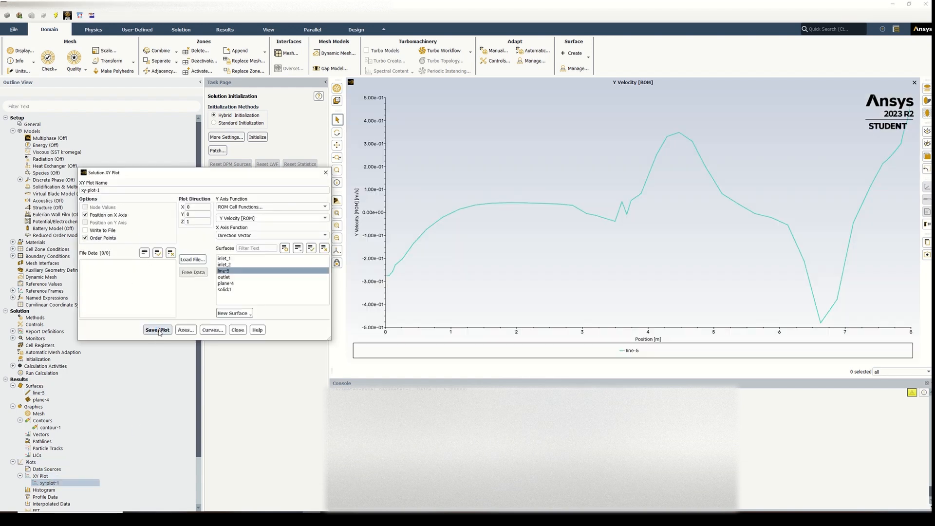